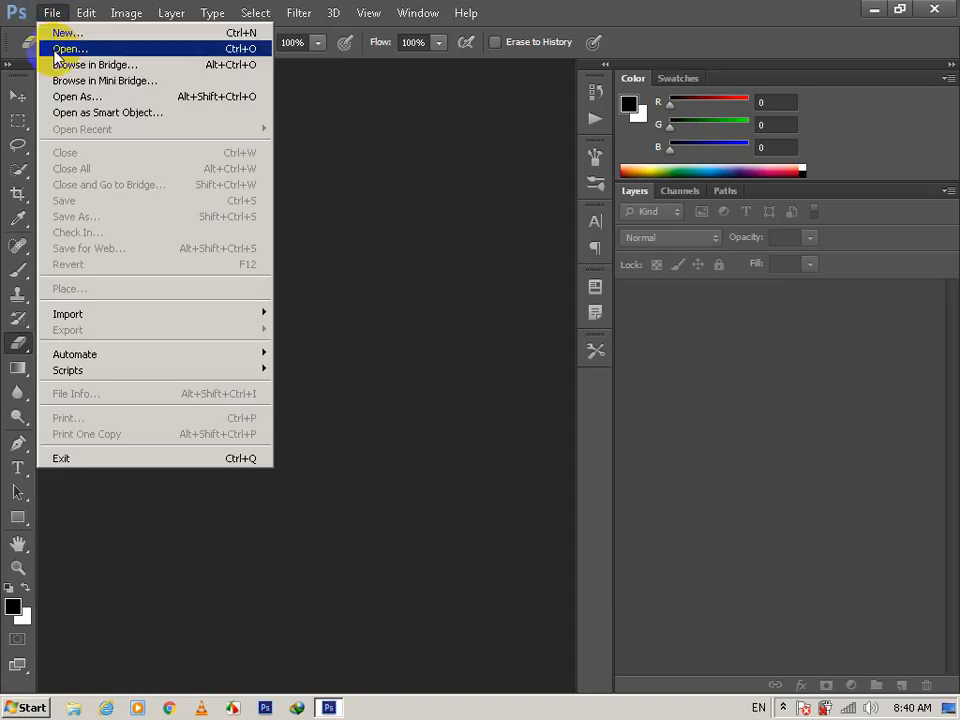
- Browse to New folder (5) on Local Disk (D:) to choose an image to open
left_click(56, 50)
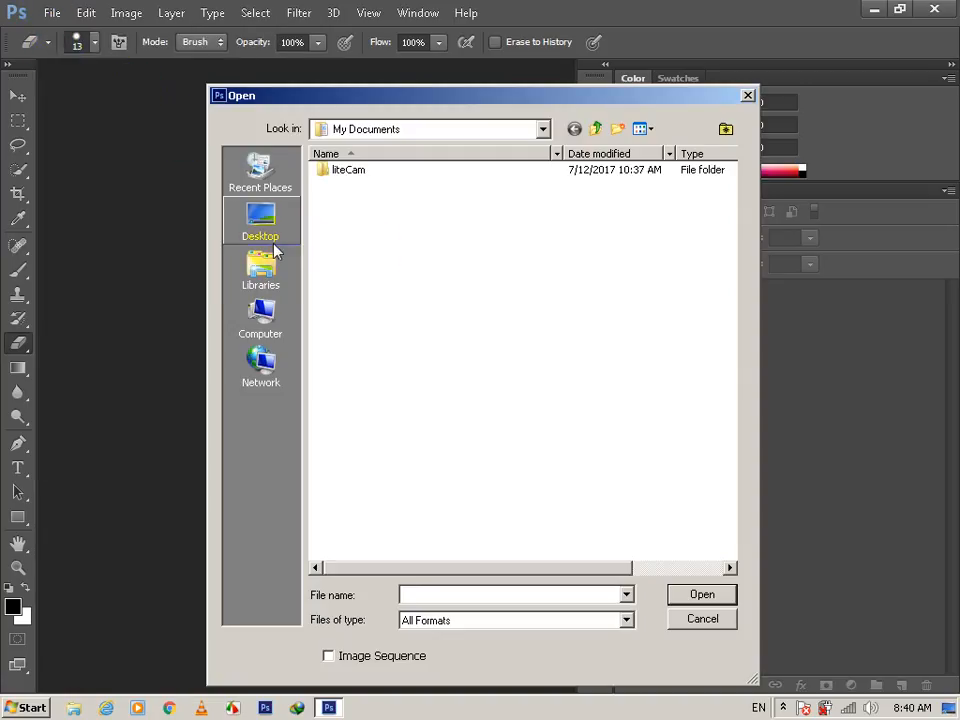
left_click(266, 315)
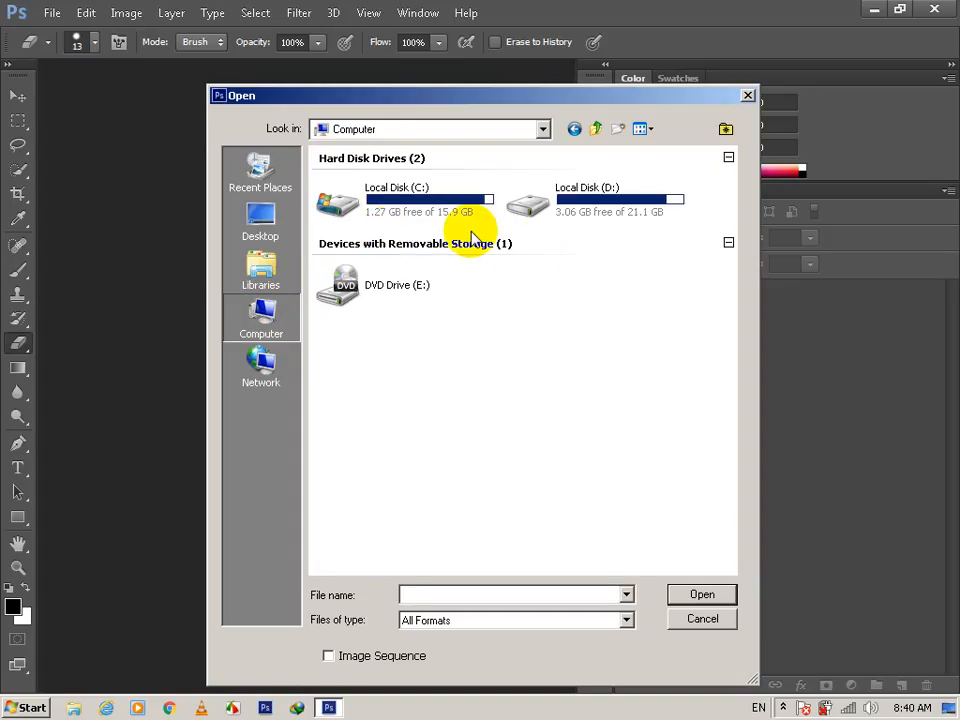
double_click(585, 225)
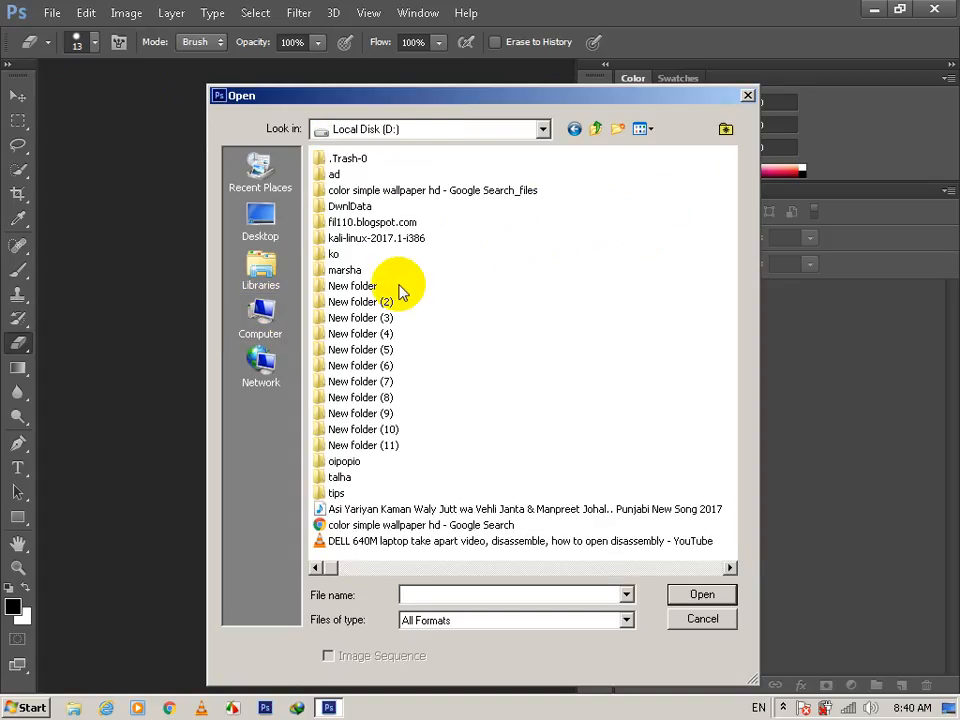
double_click(368, 348)
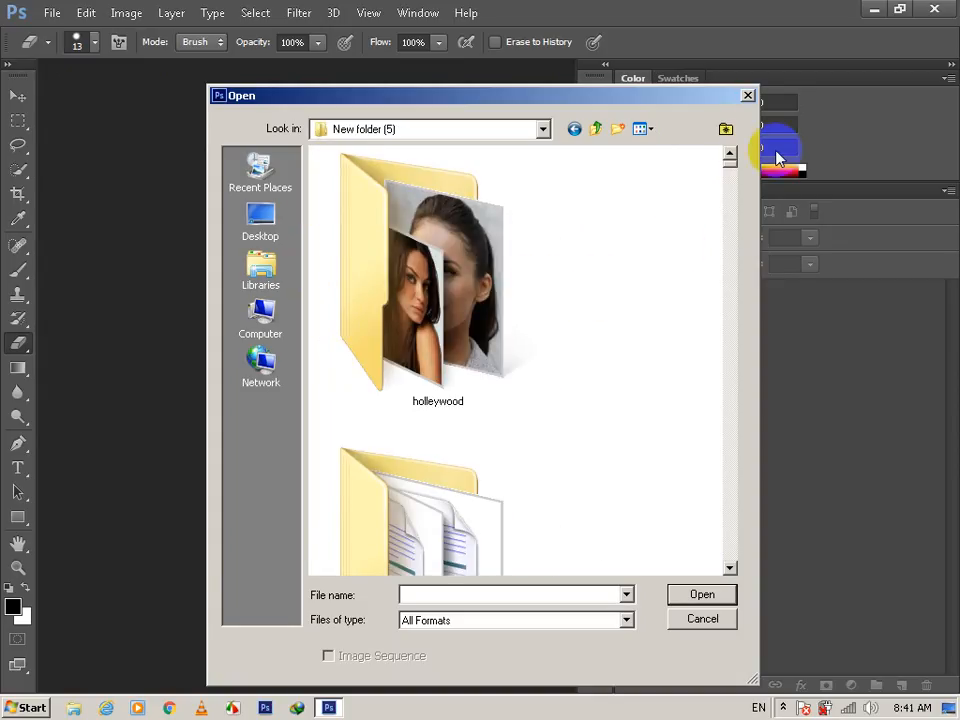
- Find the purple flower image aster-flower-purple-65924 in the folder and open it
left_click(727, 194)
left_click(725, 208)
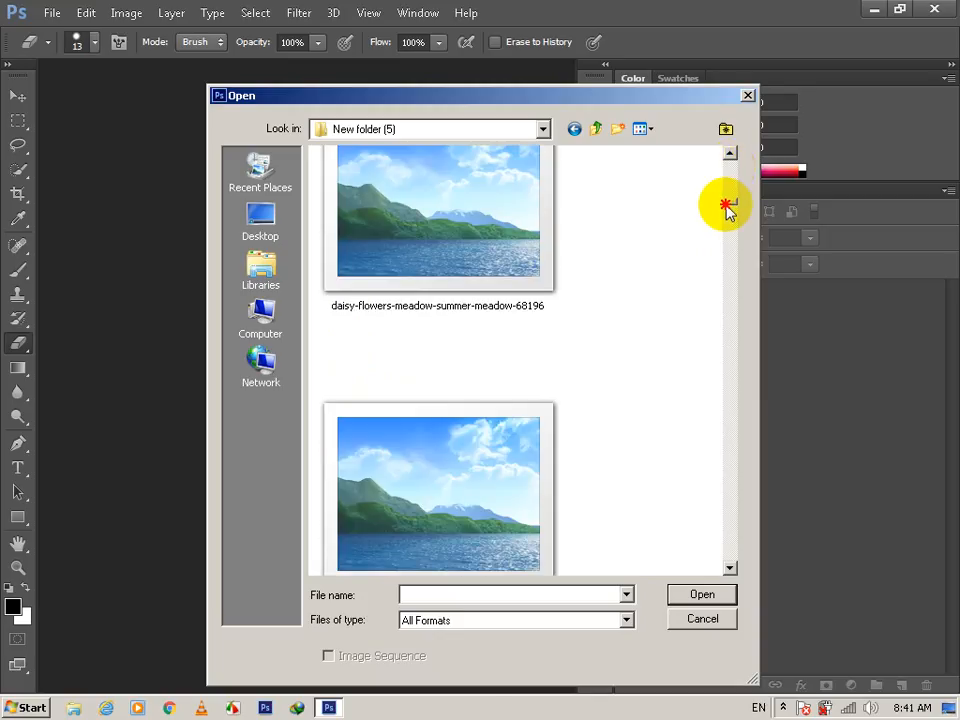
left_click(727, 208)
left_click(727, 208)
left_click(727, 206)
left_click(727, 207)
left_click(728, 191)
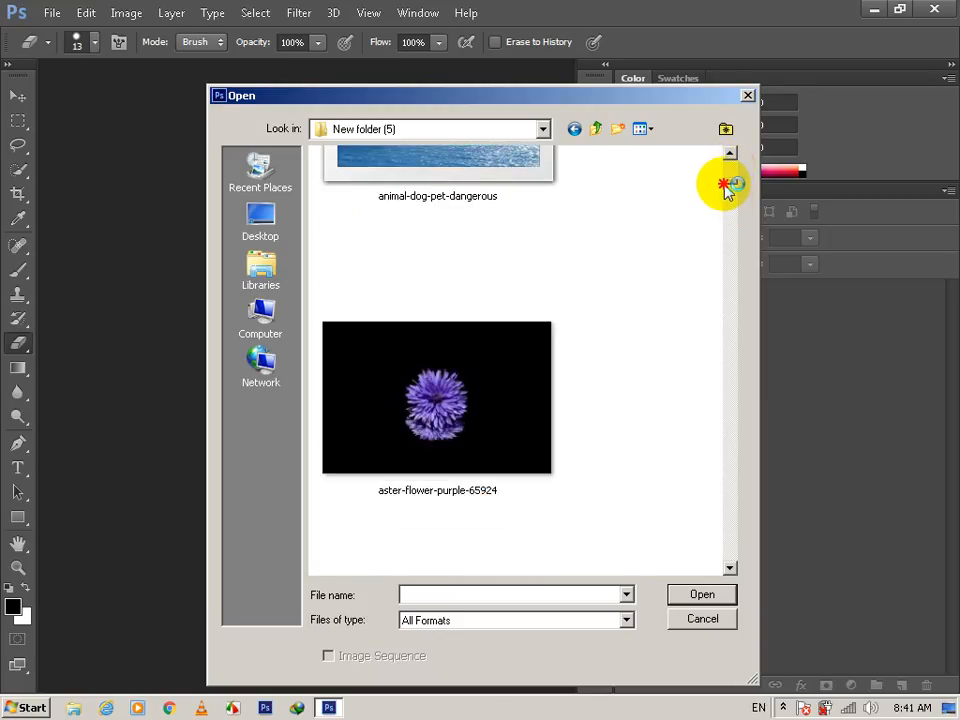
left_click(727, 189)
left_click(727, 187)
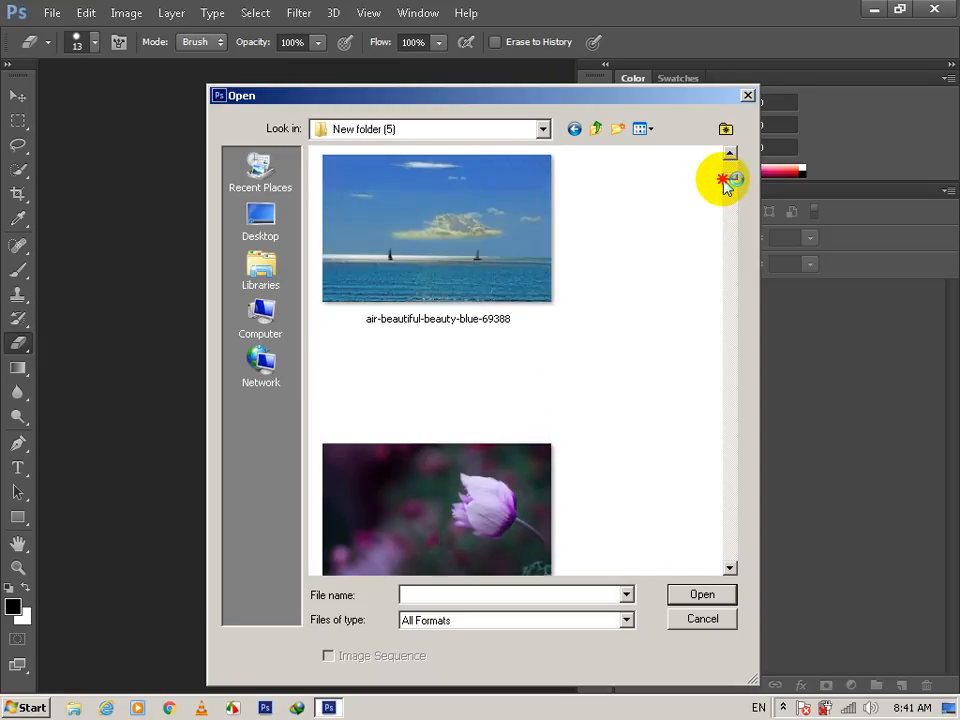
left_click(727, 190)
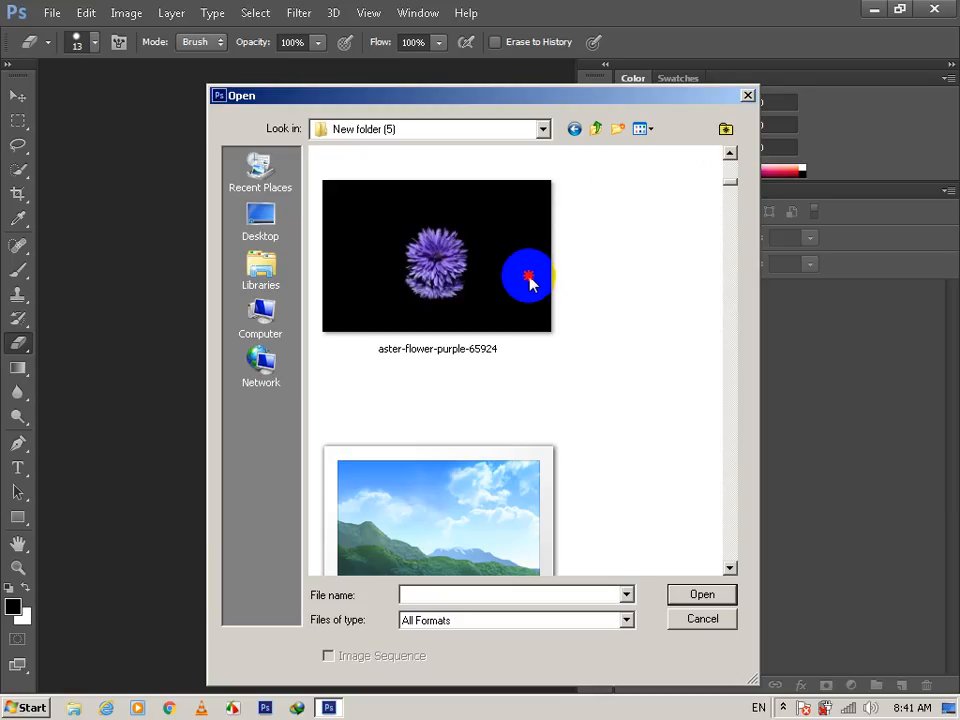
left_click(529, 283)
left_click(683, 596)
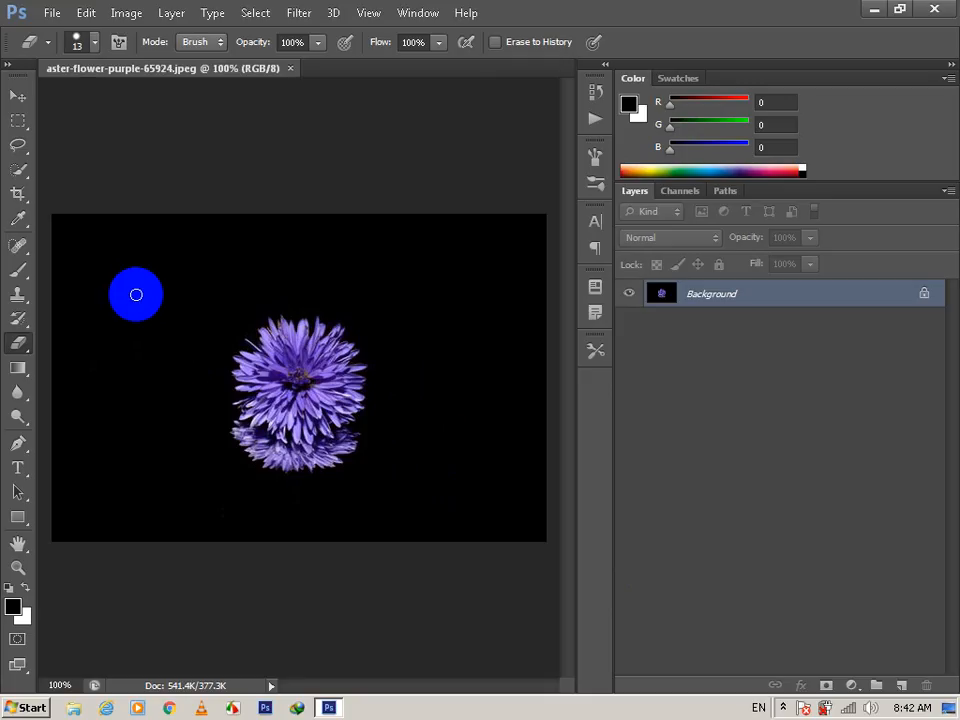
- Erase a tall patch of the black area left of the flower on the locked Background layer with the 13 px Eraser
left_click(169, 410)
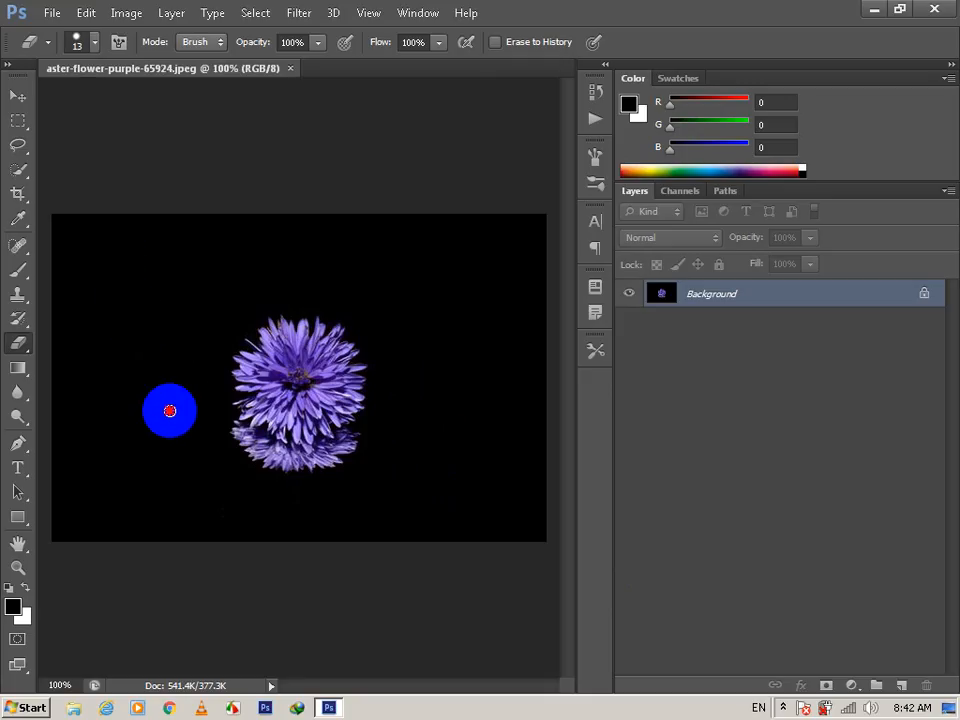
mouse_move(169, 410)
left_mouse_down()
mouse_move(144, 94)
mouse_move(165, 317)
mouse_move(148, 221)
mouse_move(196, 458)
mouse_move(141, 331)
mouse_move(174, 384)
mouse_move(147, 298)
mouse_move(156, 363)
mouse_move(197, 472)
mouse_move(154, 461)
mouse_move(136, 311)
mouse_move(194, 471)
mouse_move(145, 406)
mouse_move(179, 465)
mouse_move(150, 389)
mouse_move(158, 454)
mouse_move(206, 488)
mouse_move(133, 479)
mouse_move(128, 373)
mouse_move(138, 478)
mouse_move(148, 487)
mouse_move(172, 476)
mouse_move(151, 466)
mouse_move(180, 479)
mouse_move(146, 472)
mouse_move(131, 393)
mouse_move(132, 441)
mouse_move(116, 303)
mouse_move(131, 349)
mouse_move(117, 328)
mouse_move(117, 397)
mouse_move(155, 235)
mouse_move(150, 340)
mouse_move(161, 326)
mouse_move(141, 261)
mouse_move(114, 324)
mouse_move(138, 276)
mouse_move(129, 330)
left_mouse_up()
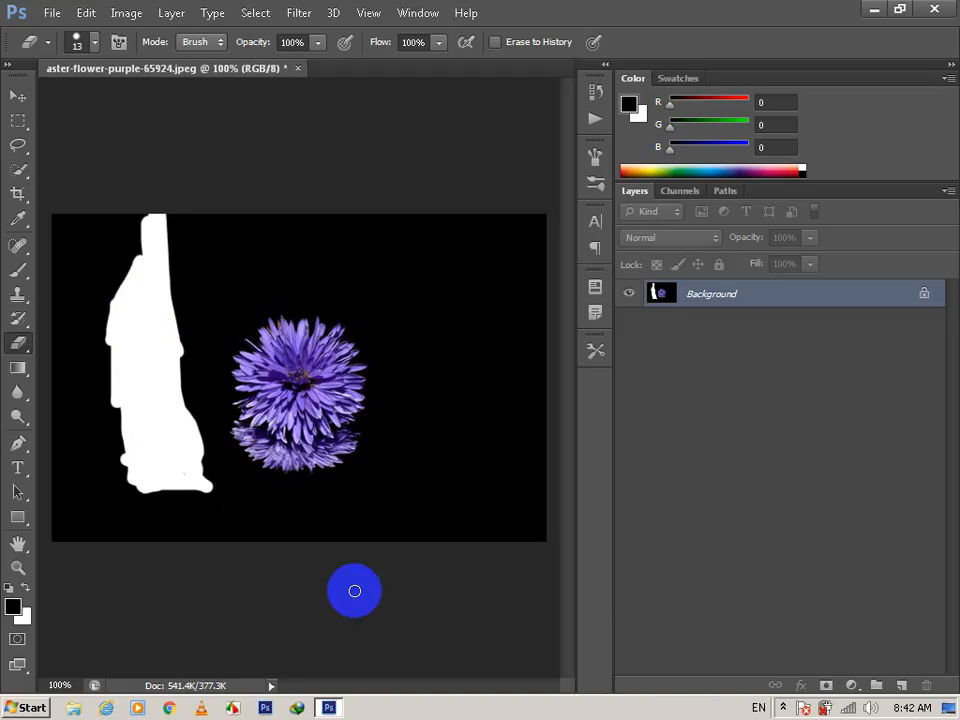
- Add an empty layer and convert the Background to an unlocked Layer 0 stacked above it
left_click(899, 686)
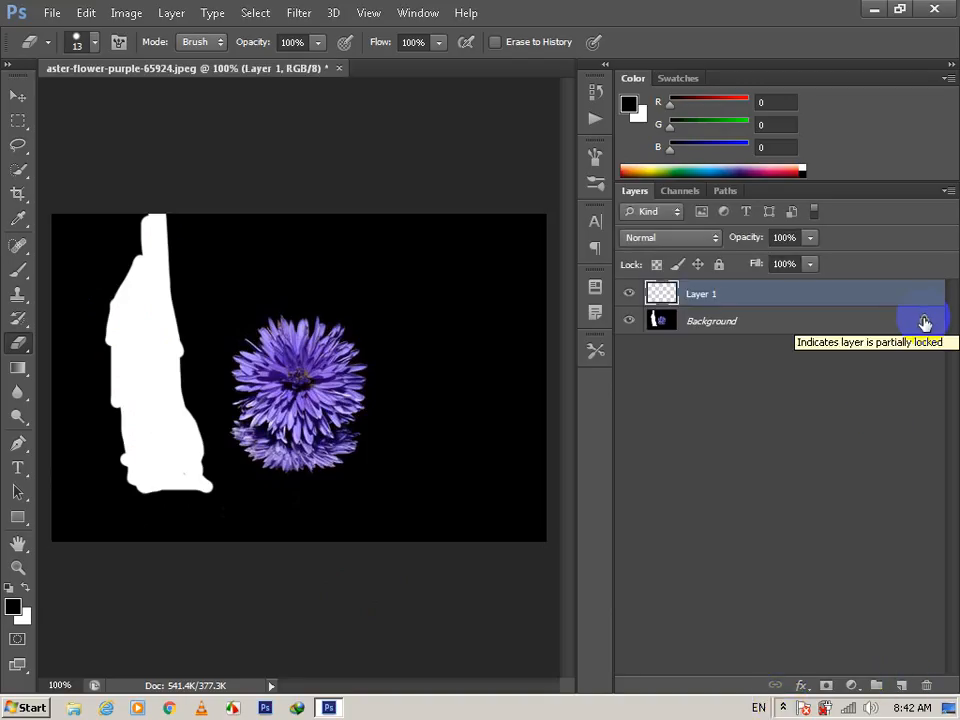
double_click(924, 322)
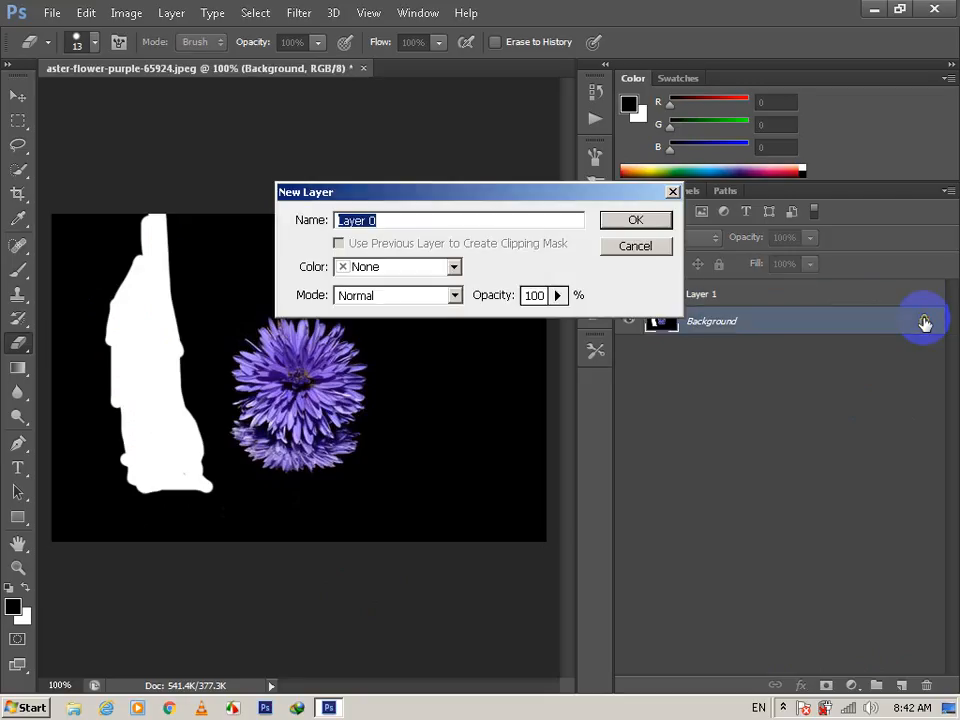
left_click(650, 221)
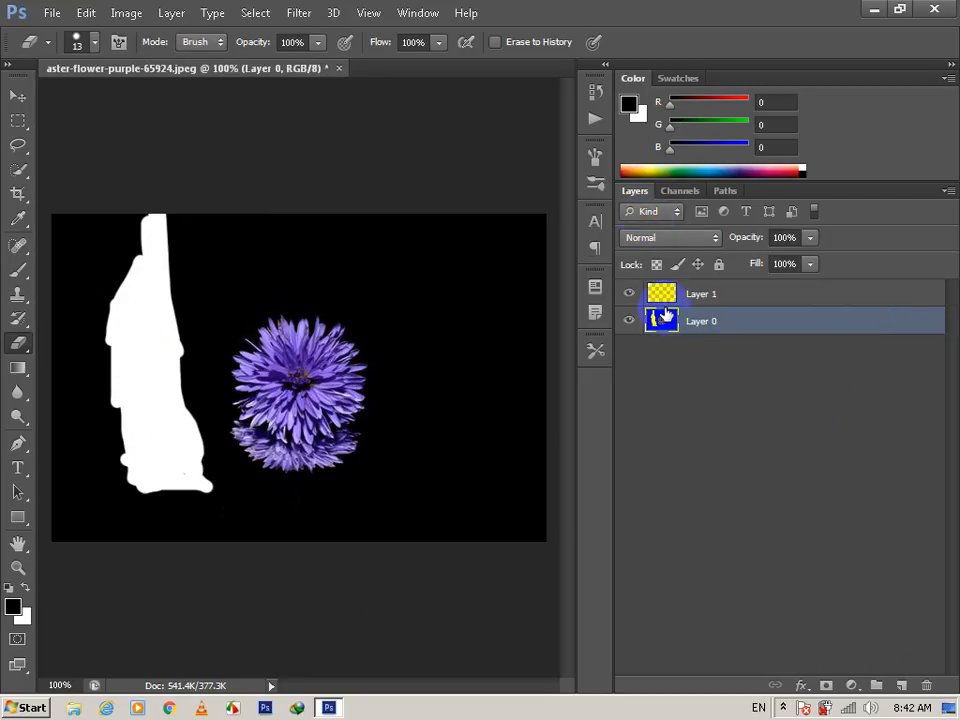
left_click_drag(667, 322, 660, 287)
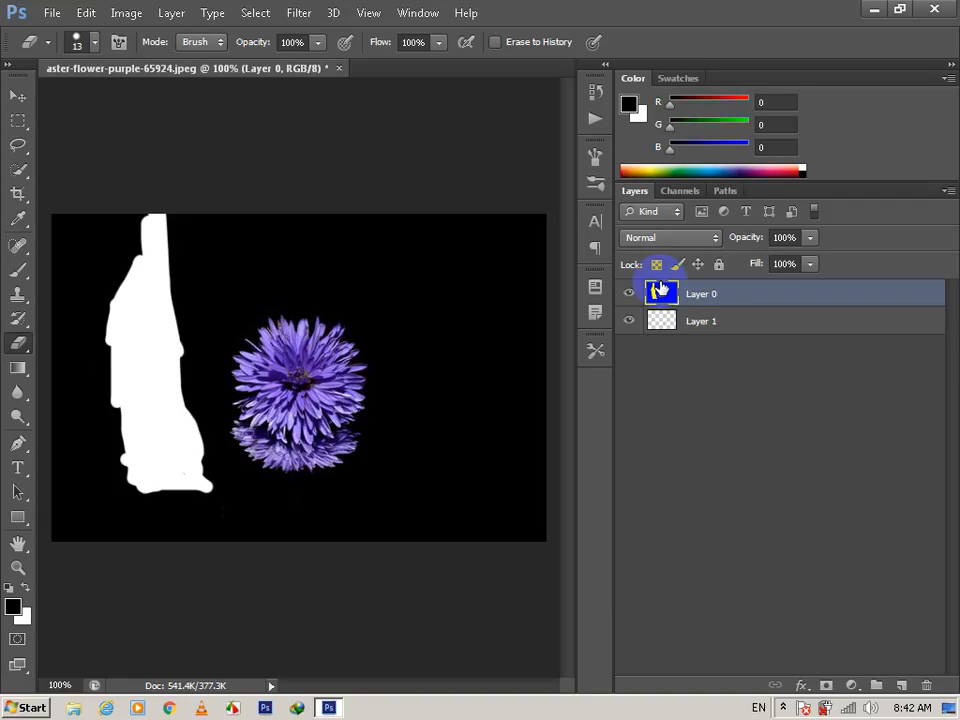
- Fill Layer 1 with the red foreground color fd0303
left_click(665, 329)
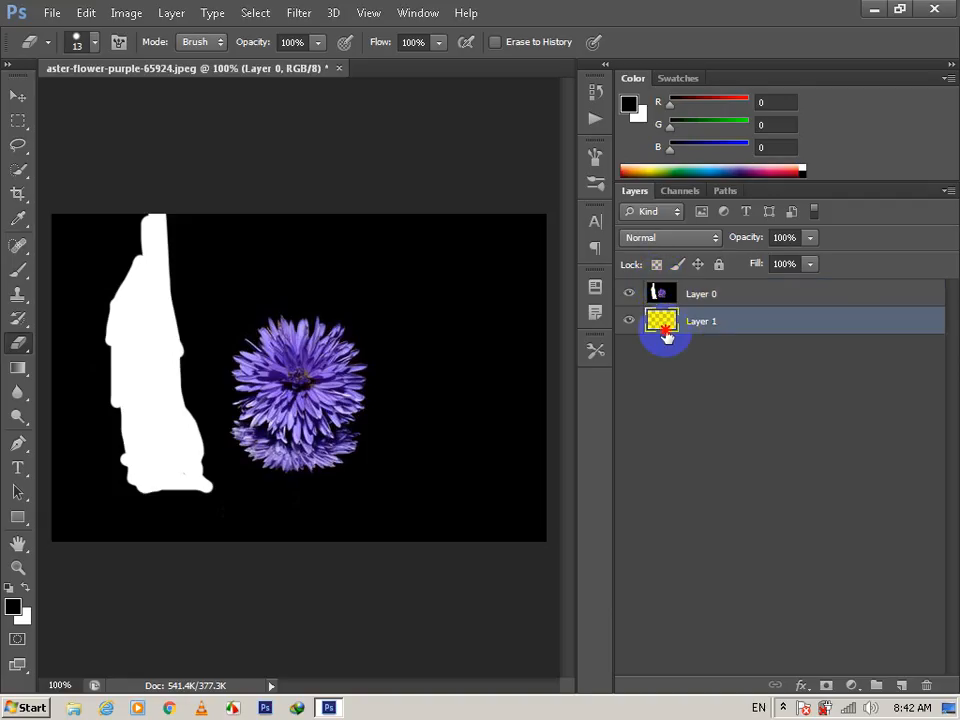
left_click(12, 607)
left_click(464, 170)
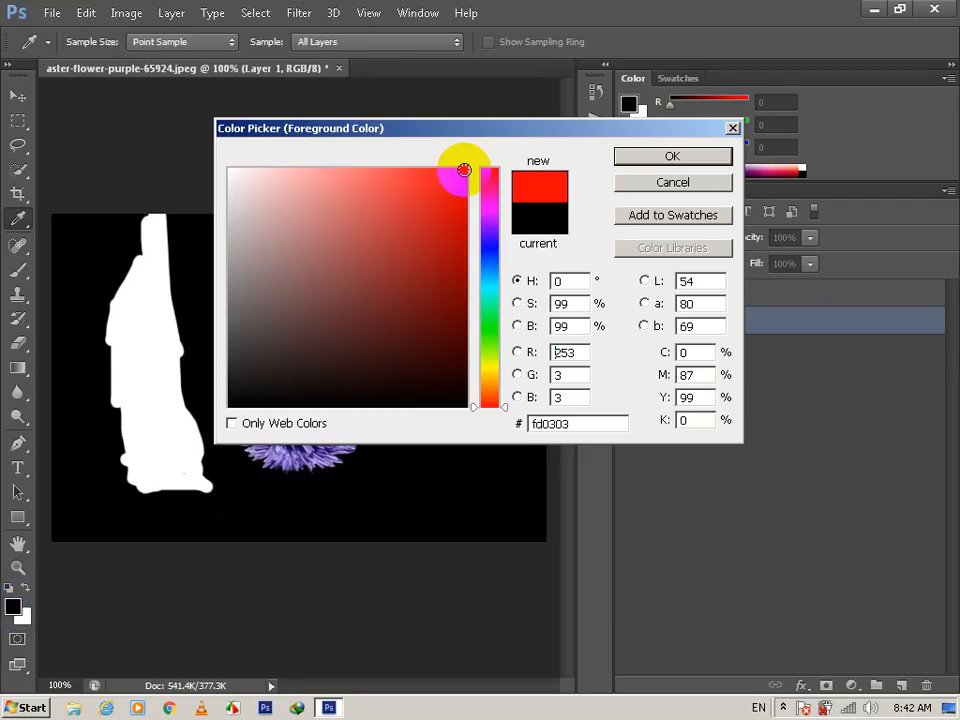
left_click(630, 160)
key("e")
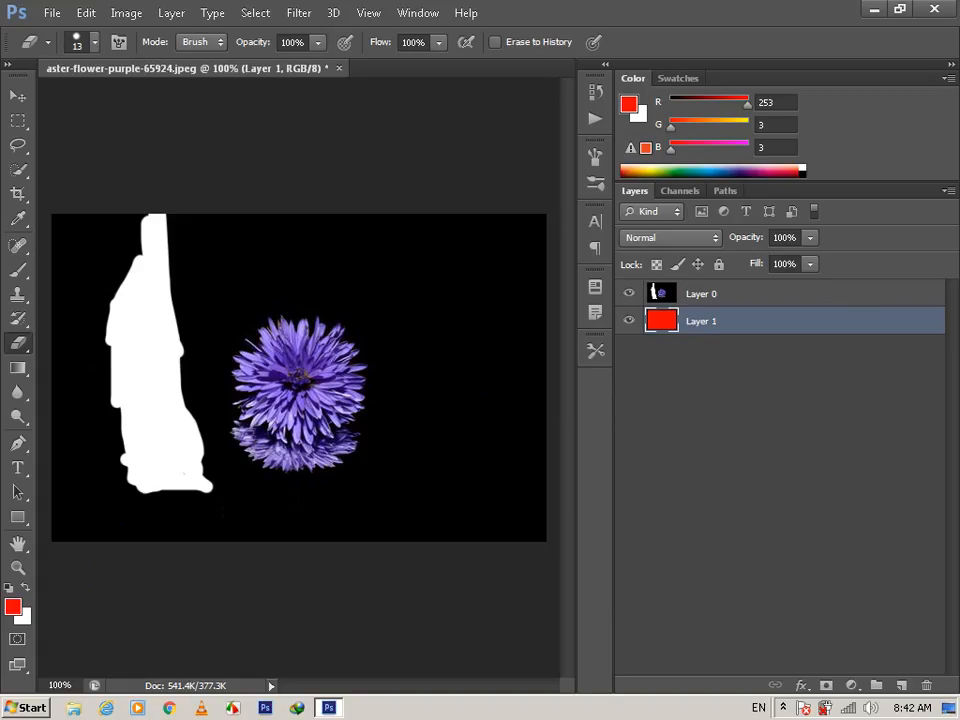
- Erase patches on both sides of the flower on Layer 0, exposing the red layer beneath
left_click(697, 298)
mouse_move(513, 329)
left_mouse_down()
mouse_move(477, 455)
mouse_move(476, 345)
mouse_move(479, 446)
mouse_move(465, 368)
mouse_move(482, 298)
mouse_move(510, 377)
mouse_move(490, 301)
mouse_move(507, 409)
mouse_move(508, 388)
mouse_move(501, 371)
mouse_move(506, 457)
mouse_move(467, 362)
mouse_move(490, 475)
mouse_move(493, 440)
mouse_move(504, 492)
mouse_move(459, 277)
mouse_move(475, 465)
mouse_move(469, 383)
mouse_move(456, 485)
left_mouse_up()
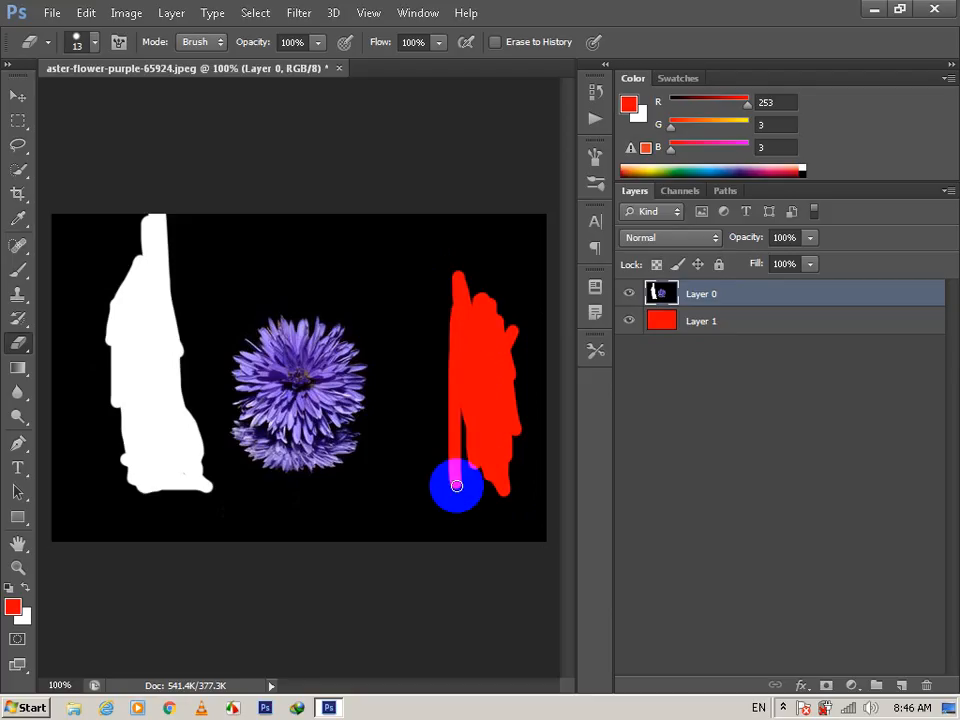
mouse_move(163, 470)
left_mouse_down()
mouse_move(145, 272)
mouse_move(193, 482)
mouse_move(176, 459)
mouse_move(141, 310)
mouse_move(198, 443)
mouse_move(156, 354)
mouse_move(187, 451)
mouse_move(150, 384)
mouse_move(136, 413)
left_mouse_up()
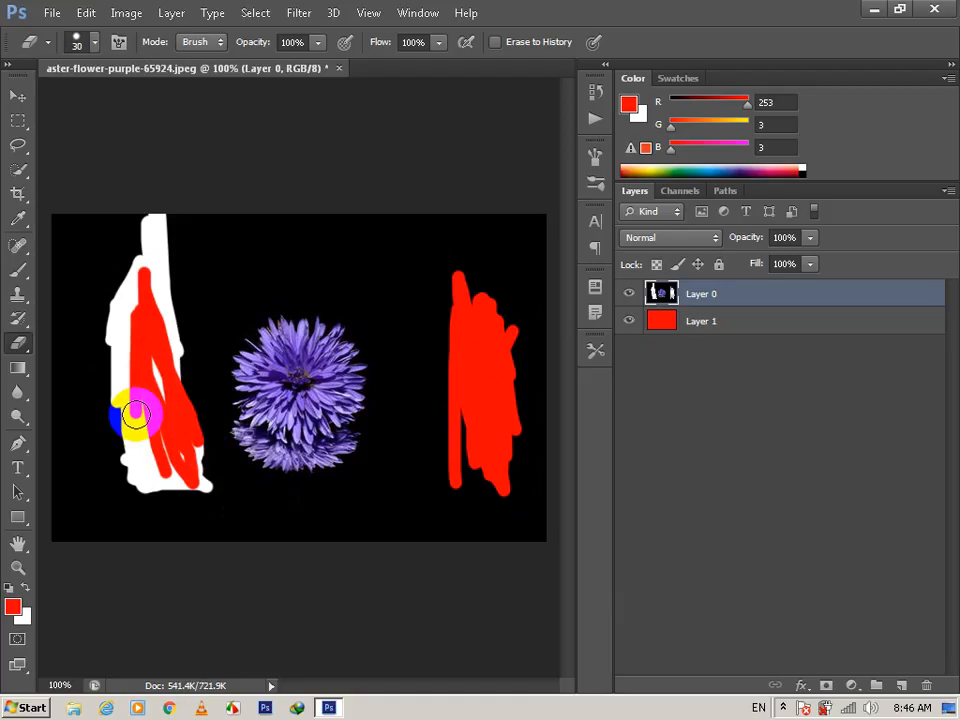
- Enlarge the Eraser to 150 px and erase the black and white surroundings of the flower on Layer 0
key("bracketright")
key("bracketright")
key("bracketright")
key("bracketright")
key("bracketright")
key("bracketright")
key("bracketright")
key("bracketright")
key("bracketright")
key("bracketright")
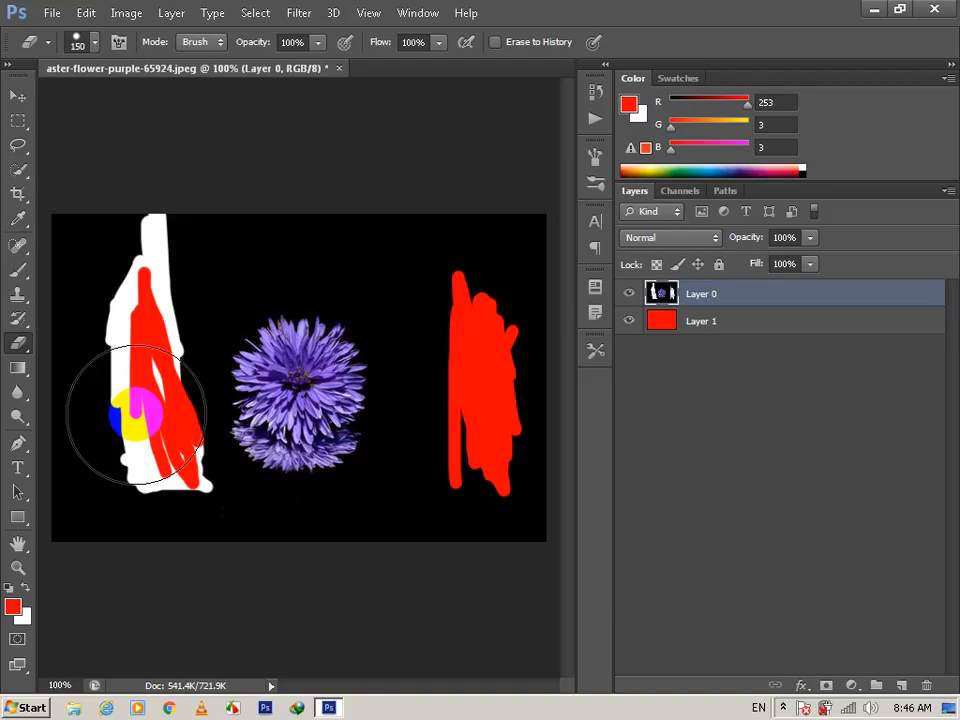
mouse_move(136, 413)
left_mouse_down()
mouse_move(139, 405)
mouse_move(133, 454)
mouse_move(135, 321)
mouse_move(176, 261)
mouse_move(216, 266)
mouse_move(161, 277)
mouse_move(94, 261)
mouse_move(105, 462)
mouse_move(101, 521)
mouse_move(100, 506)
mouse_move(81, 523)
mouse_move(171, 521)
mouse_move(229, 557)
mouse_move(303, 544)
mouse_move(364, 553)
mouse_move(435, 516)
mouse_move(478, 482)
mouse_move(467, 426)
mouse_move(482, 229)
mouse_move(525, 431)
mouse_move(527, 510)
mouse_move(459, 343)
mouse_move(407, 274)
mouse_move(317, 253)
mouse_move(291, 249)
mouse_move(209, 270)
mouse_move(192, 305)
mouse_move(167, 317)
mouse_move(144, 381)
mouse_move(154, 450)
mouse_move(197, 514)
mouse_move(242, 521)
mouse_move(262, 536)
mouse_move(322, 540)
mouse_move(422, 514)
mouse_move(444, 384)
mouse_move(435, 341)
mouse_move(410, 310)
left_mouse_up()
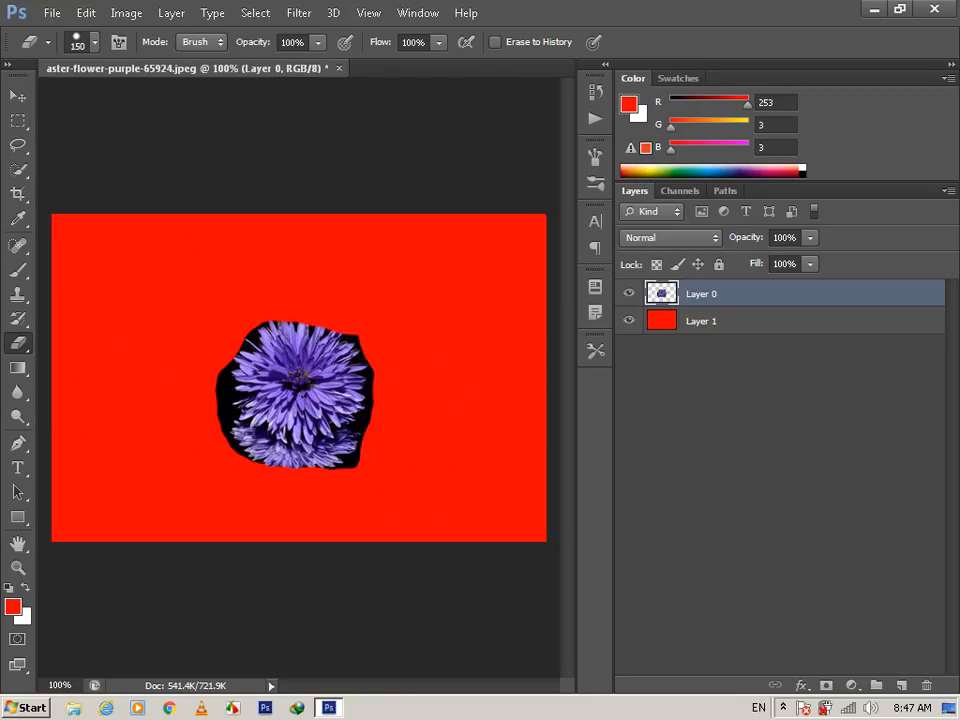
- Erase the whole remaining flower from Layer 0 with the regular Eraser Tool
key("shift+e")
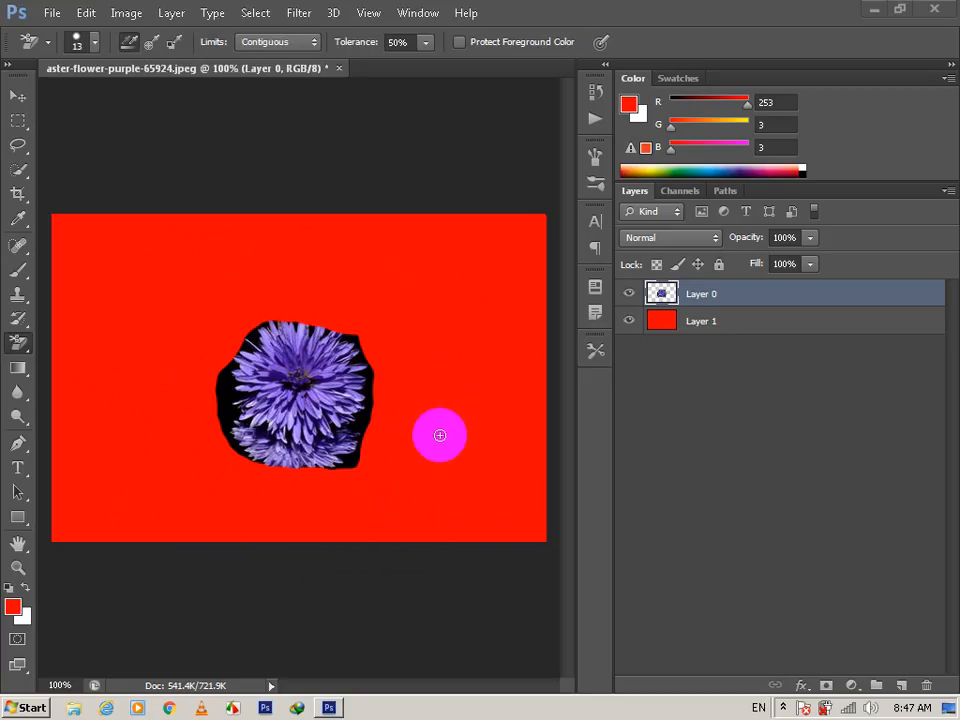
left_click(26, 342)
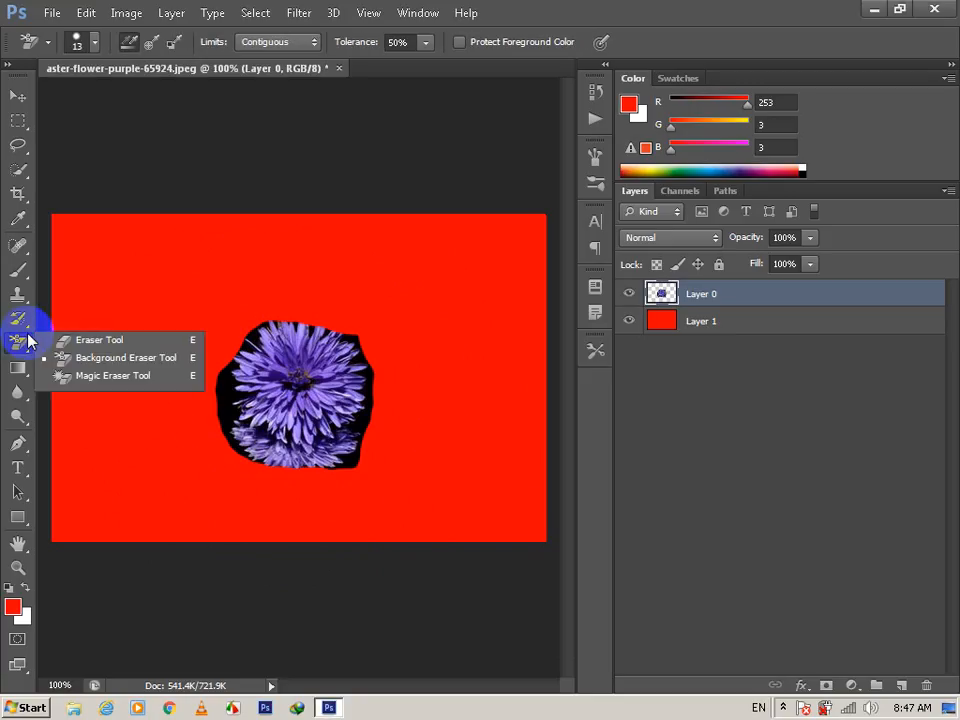
left_click(64, 340)
mouse_move(166, 385)
left_mouse_down()
mouse_move(156, 396)
mouse_move(143, 358)
mouse_move(179, 418)
mouse_move(200, 392)
mouse_move(225, 431)
mouse_move(261, 446)
mouse_move(296, 448)
mouse_move(404, 407)
mouse_move(376, 405)
mouse_move(372, 250)
mouse_move(325, 462)
mouse_move(377, 355)
mouse_move(306, 489)
mouse_move(309, 421)
mouse_move(356, 425)
mouse_move(278, 300)
mouse_move(199, 239)
mouse_move(140, 163)
left_mouse_up()
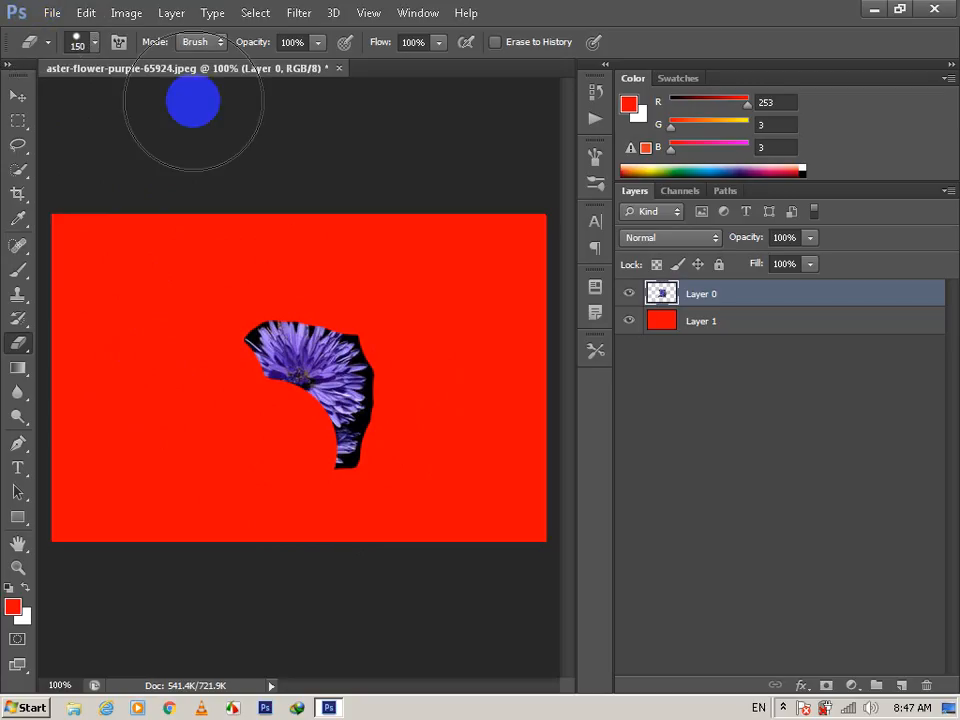
left_click_drag(411, 272, 296, 390)
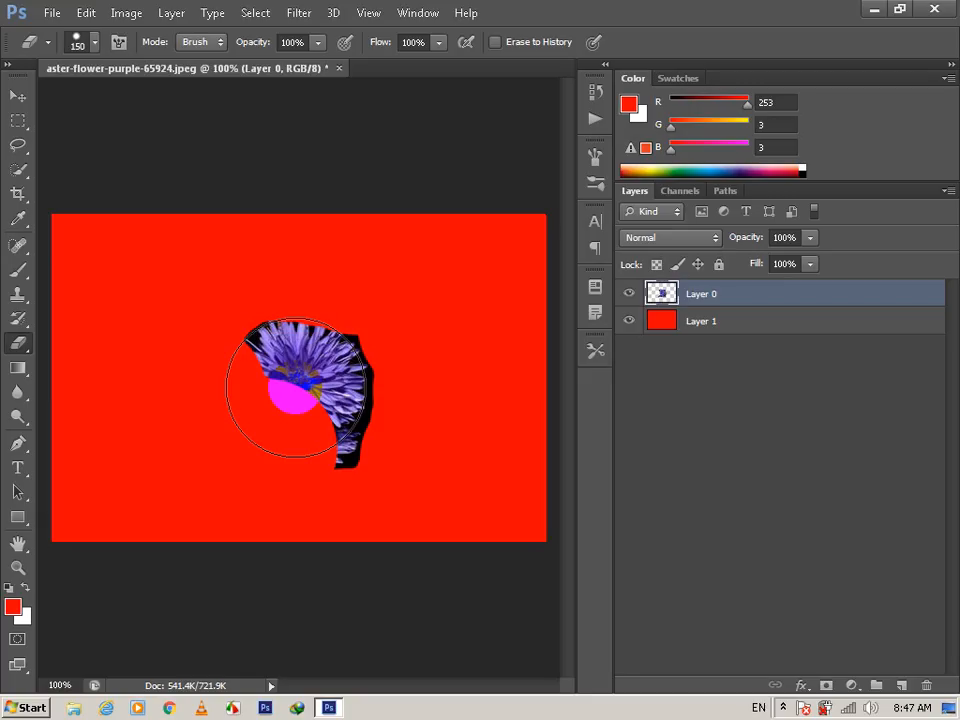
left_click_drag(296, 390, 249, 270)
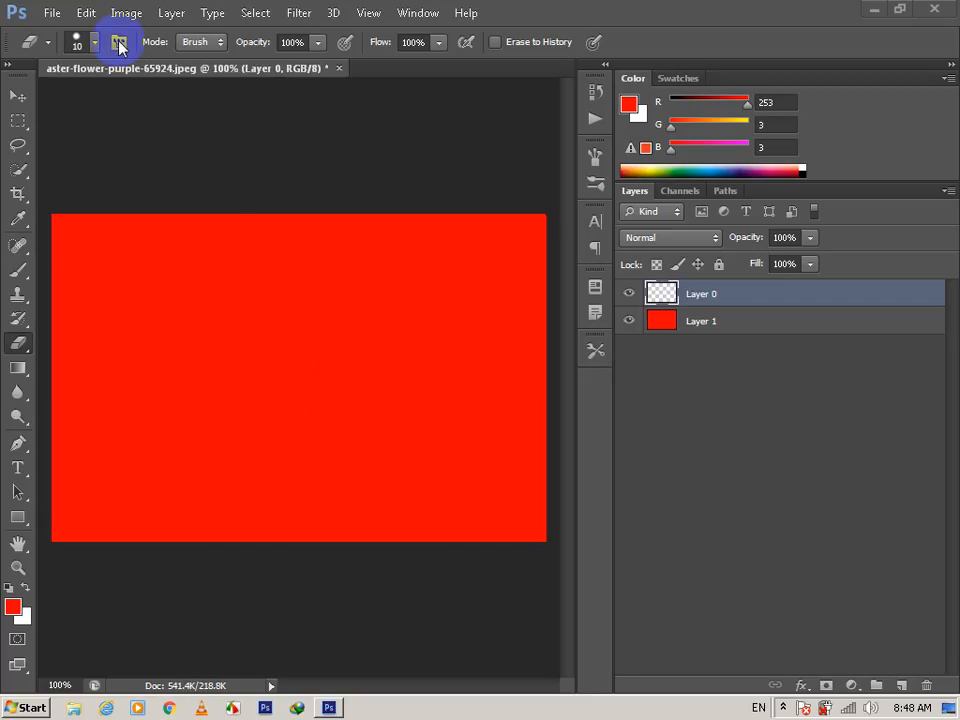
- Close the aster-flower-purple-65924 image without saving the changes
left_click(336, 66)
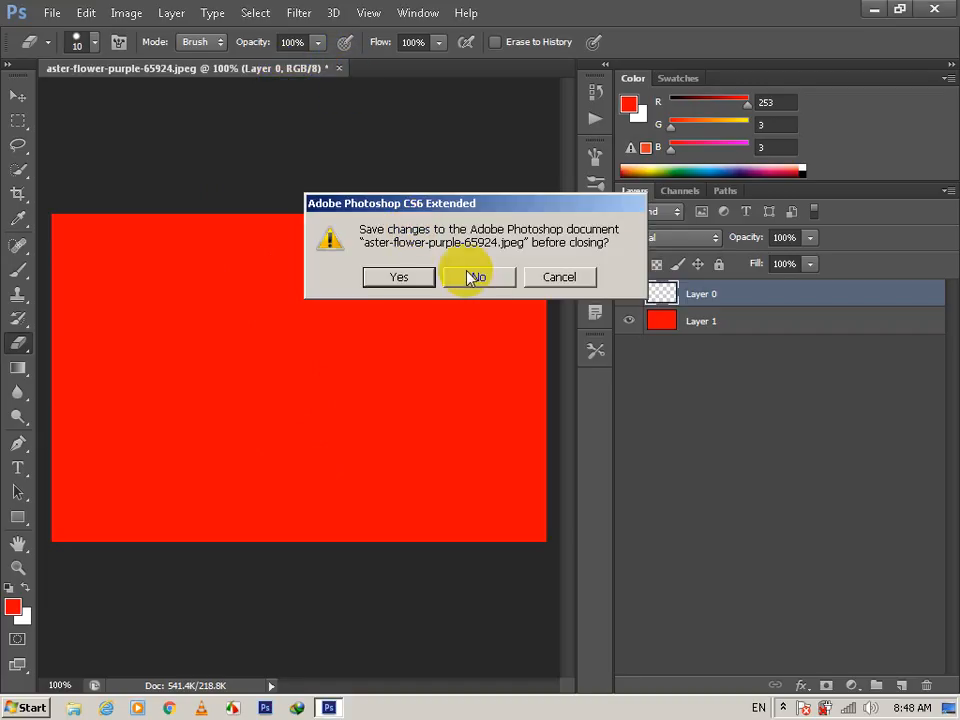
left_click(472, 277)
- Open the Beautiful_Angelina_Jolie_Background image from the holleywood folder
left_click(44, 11)
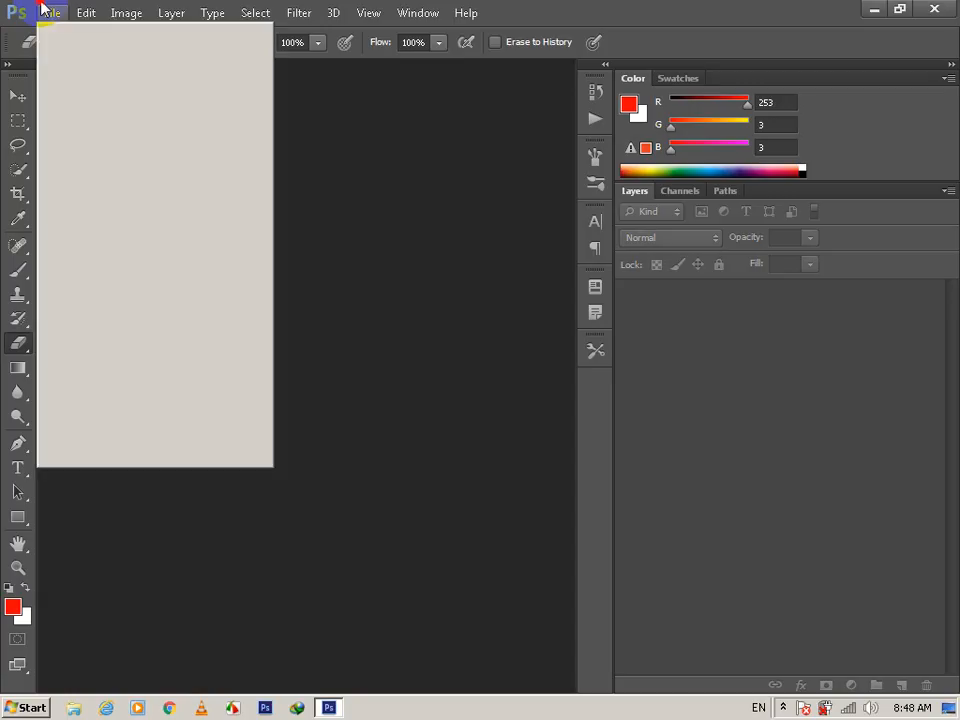
left_click(62, 49)
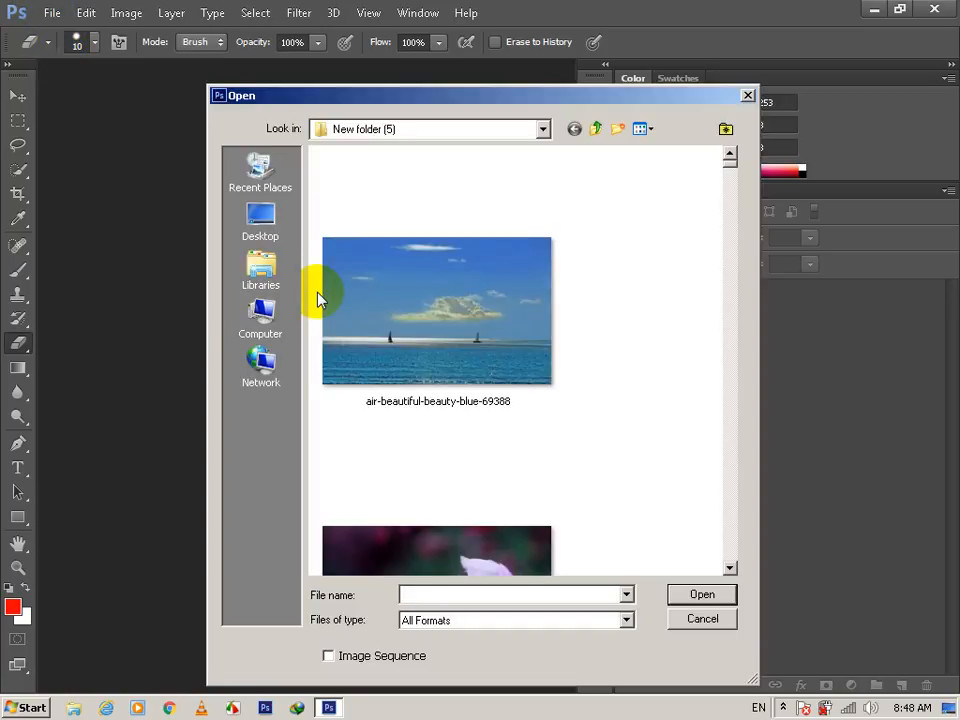
left_click_drag(729, 163, 733, 188)
left_click(733, 181)
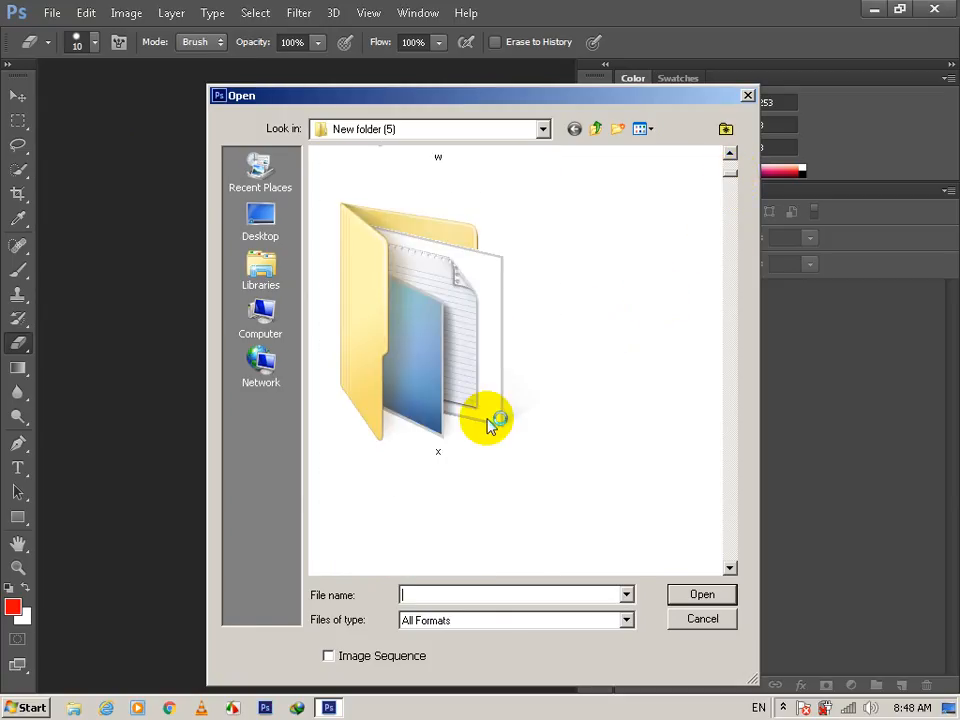
left_click(733, 176)
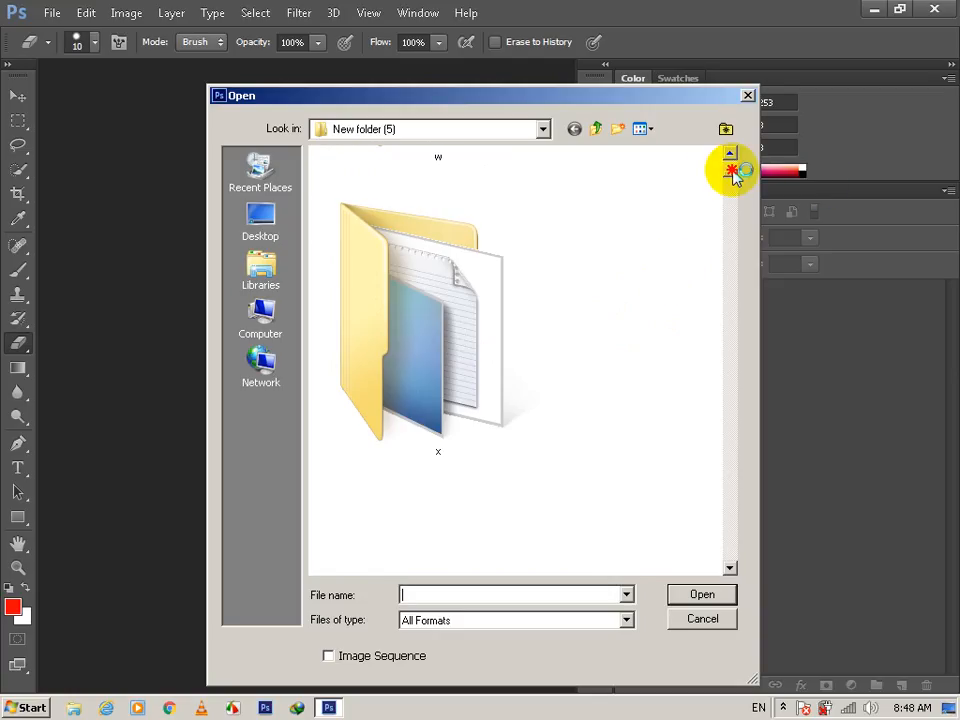
left_click(734, 174)
left_click(734, 172)
left_click(733, 170)
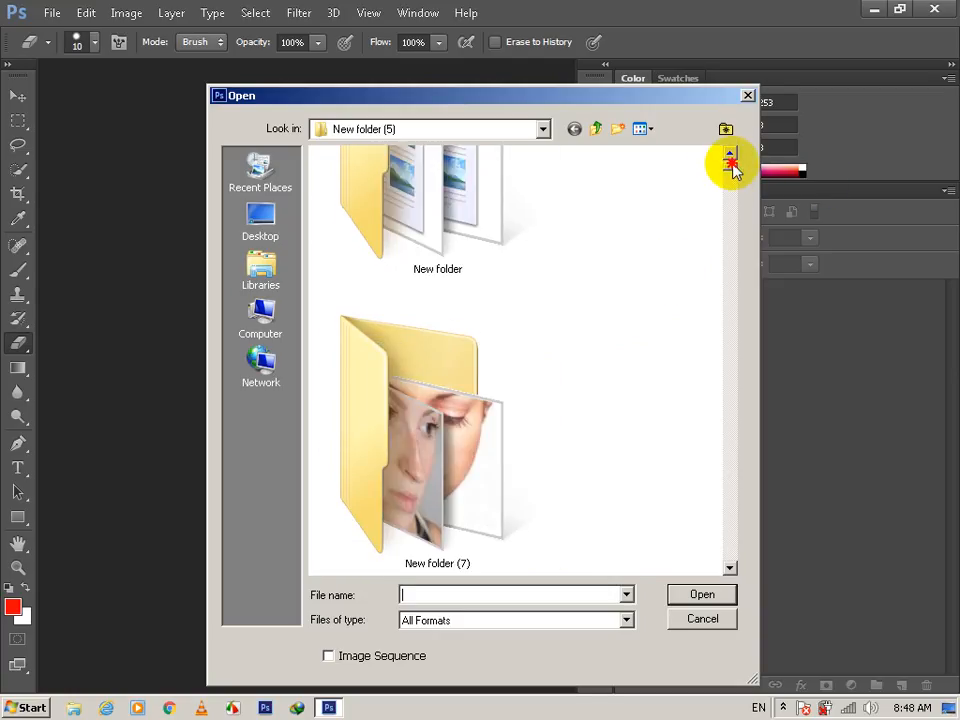
left_click(733, 168)
double_click(382, 276)
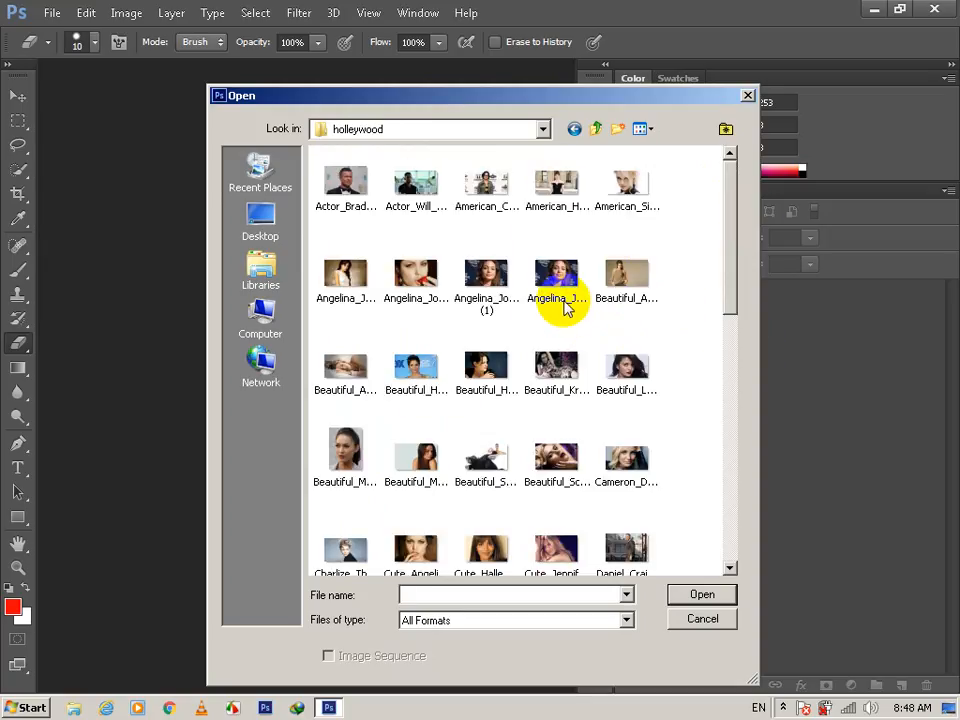
left_click(620, 275)
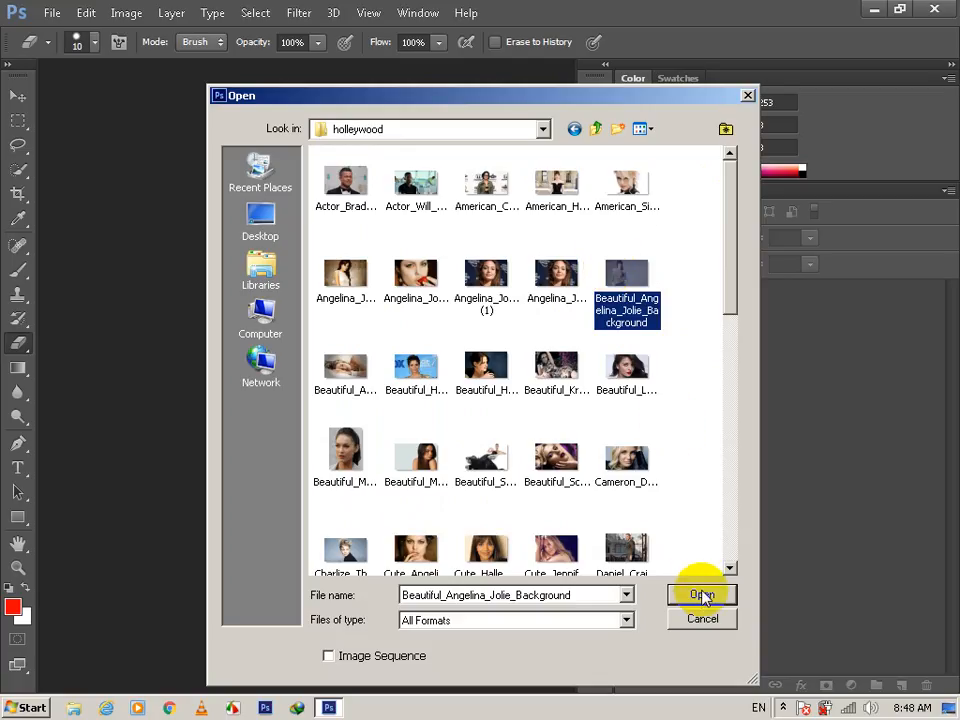
left_click(702, 594)
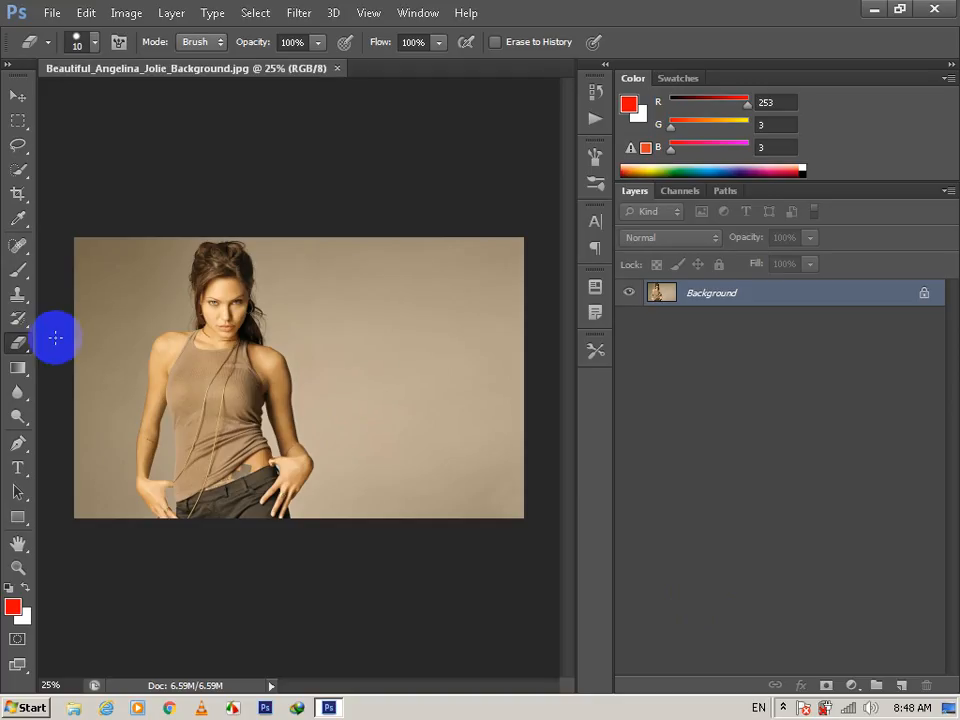
- Erase the far-right part of the portrait's backdrop with the Background Eraser Tool, using Contiguous limits and 50% tolerance
left_click(18, 343)
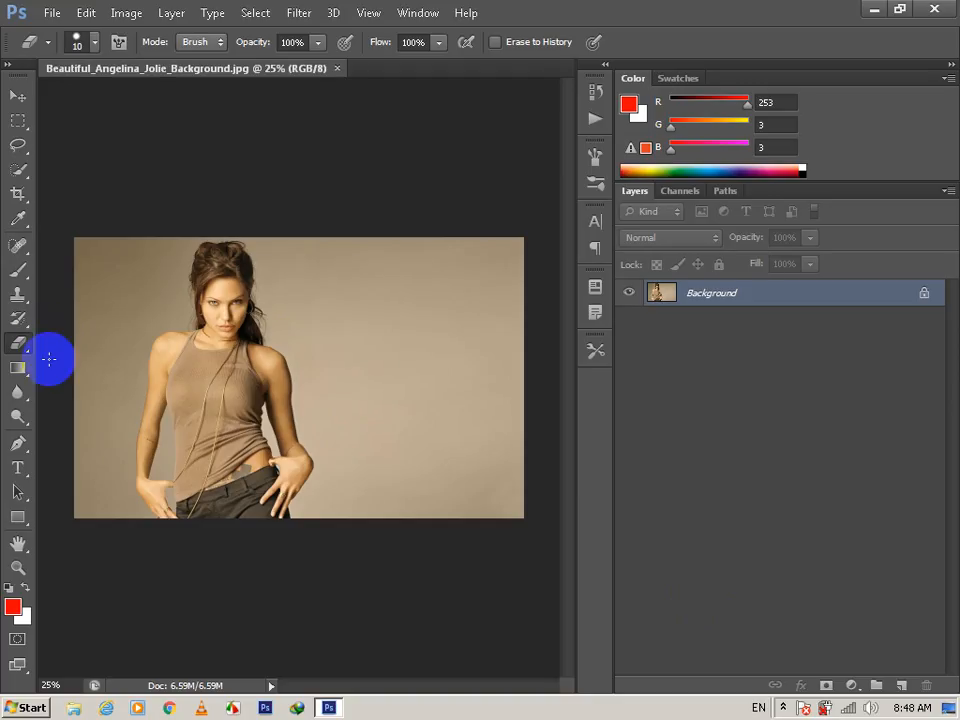
left_click(18, 343)
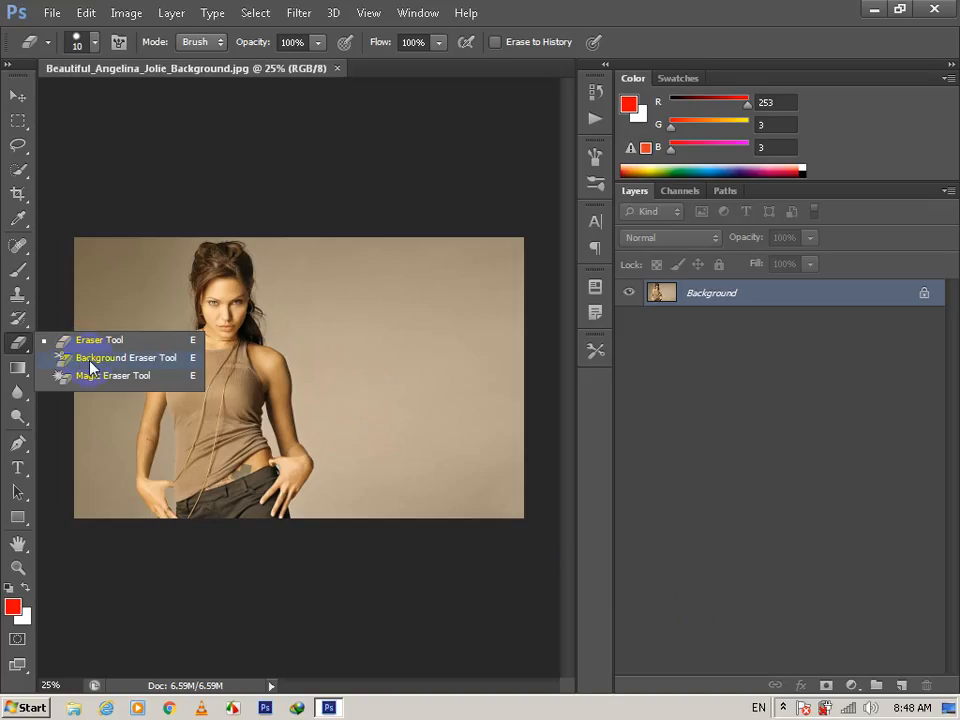
left_click(90, 362)
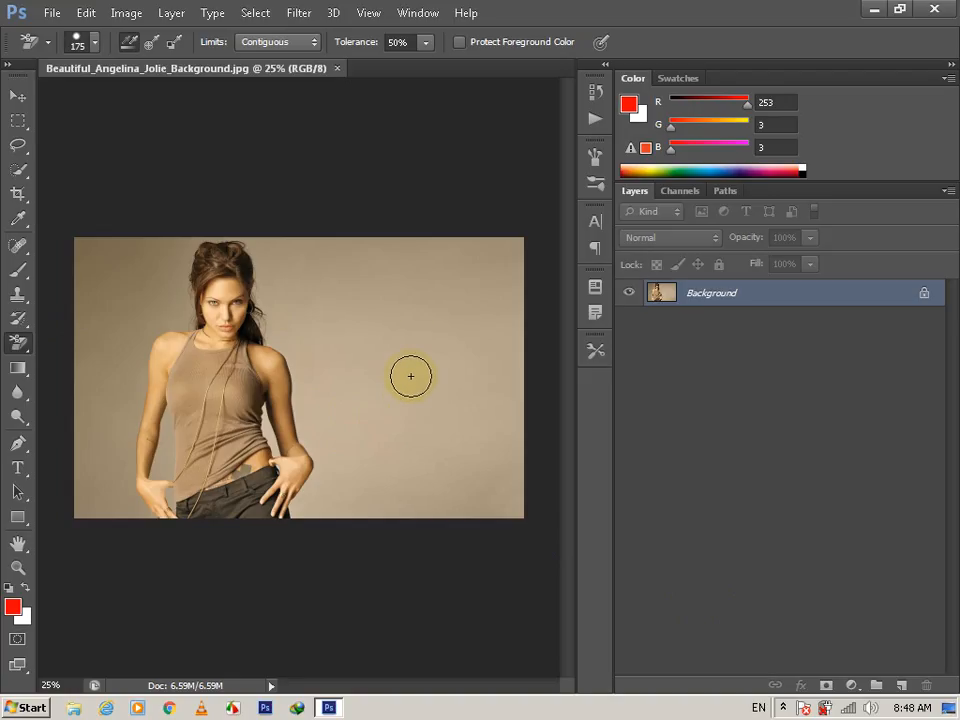
mouse_move(479, 447)
left_mouse_down()
mouse_move(441, 256)
mouse_move(501, 422)
mouse_move(497, 253)
mouse_move(510, 515)
mouse_move(411, 492)
mouse_move(512, 459)
mouse_move(473, 477)
mouse_move(433, 404)
mouse_move(432, 368)
mouse_move(399, 274)
mouse_move(427, 240)
mouse_move(520, 233)
mouse_move(516, 320)
mouse_move(527, 392)
left_mouse_up()
mouse_move(455, 240)
left_mouse_down()
mouse_move(486, 281)
mouse_move(485, 244)
mouse_move(501, 246)
mouse_move(393, 254)
mouse_move(478, 346)
left_mouse_up()
mouse_move(433, 256)
left_mouse_down()
mouse_move(431, 272)
mouse_move(390, 239)
mouse_move(542, 411)
mouse_move(530, 273)
mouse_move(540, 452)
mouse_move(502, 315)
mouse_move(512, 298)
mouse_move(506, 482)
mouse_move(484, 446)
mouse_move(444, 480)
mouse_move(452, 392)
mouse_move(469, 452)
mouse_move(525, 367)
mouse_move(510, 435)
mouse_move(515, 290)
mouse_move(465, 326)
mouse_move(491, 332)
mouse_move(526, 279)
mouse_move(476, 336)
mouse_move(454, 392)
mouse_move(489, 343)
mouse_move(414, 284)
mouse_move(475, 362)
left_mouse_up()
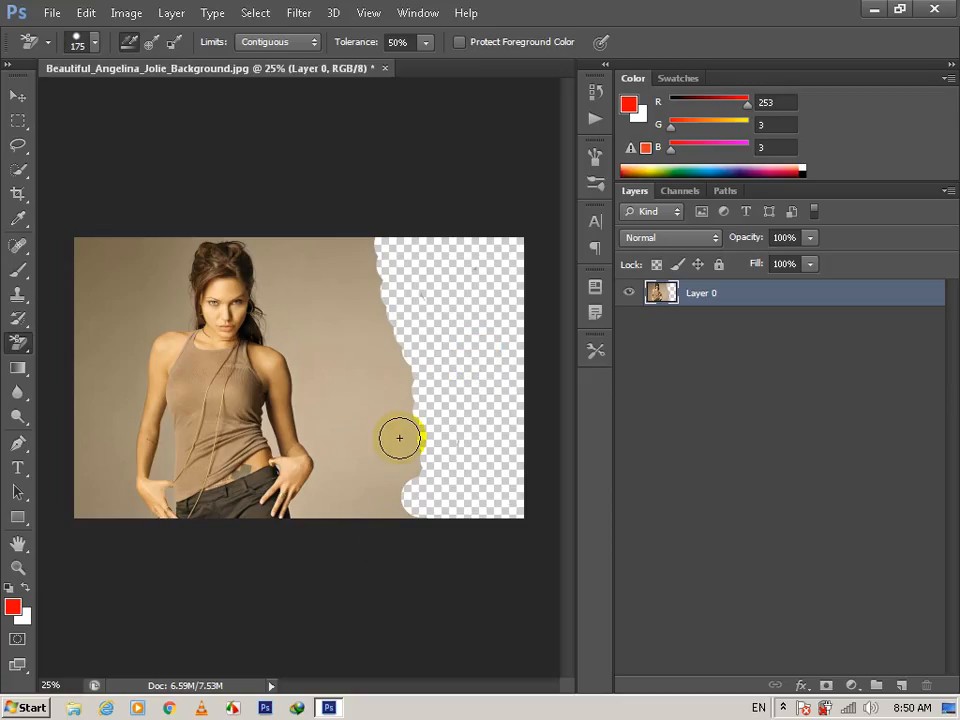
- Extend the background erasing on Layer 0 inward to the woman's hair, shoulder and upper arm on the image's right side
mouse_move(399, 437)
left_mouse_down()
mouse_move(375, 320)
mouse_move(402, 377)
left_mouse_up()
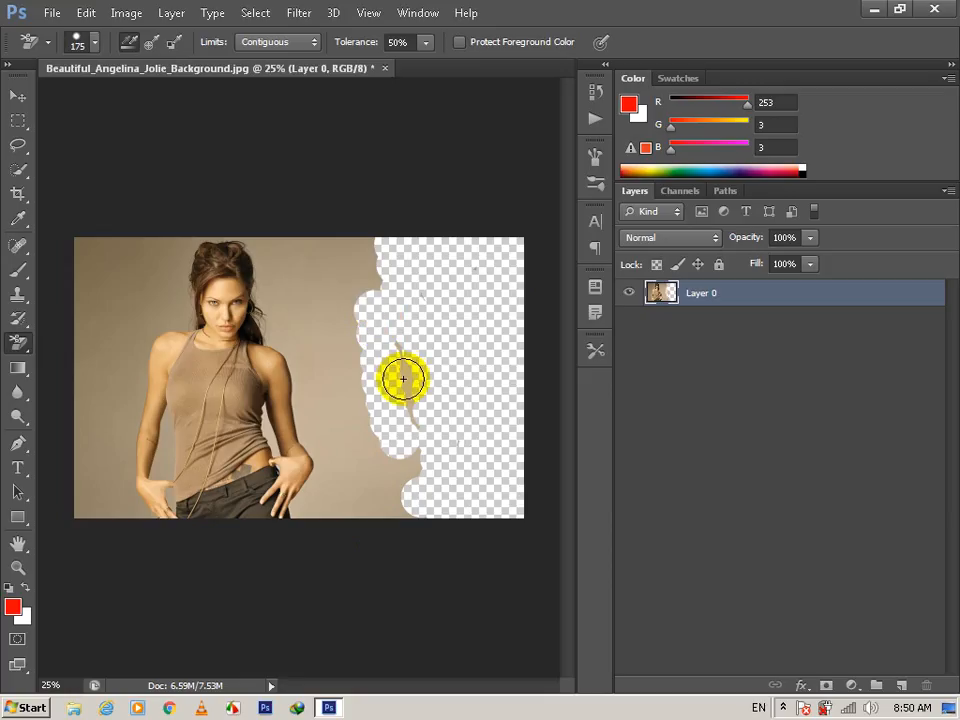
left_click(407, 472)
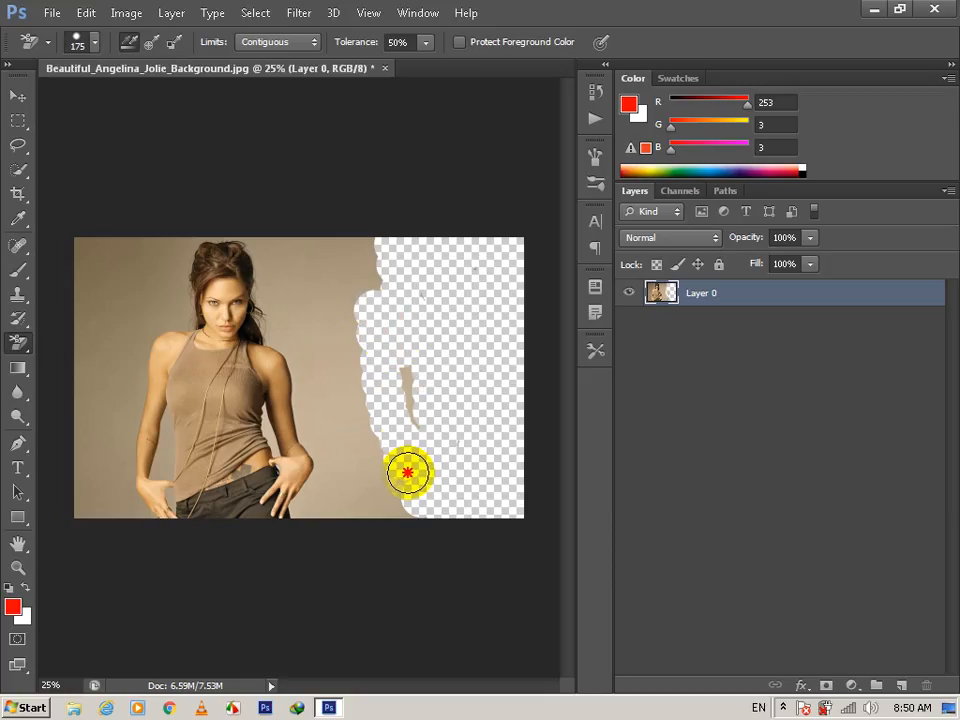
mouse_move(407, 472)
left_mouse_down()
mouse_move(402, 375)
mouse_move(392, 476)
mouse_move(361, 486)
mouse_move(431, 498)
mouse_move(357, 512)
mouse_move(426, 508)
mouse_move(374, 487)
mouse_move(385, 441)
mouse_move(369, 489)
left_mouse_up()
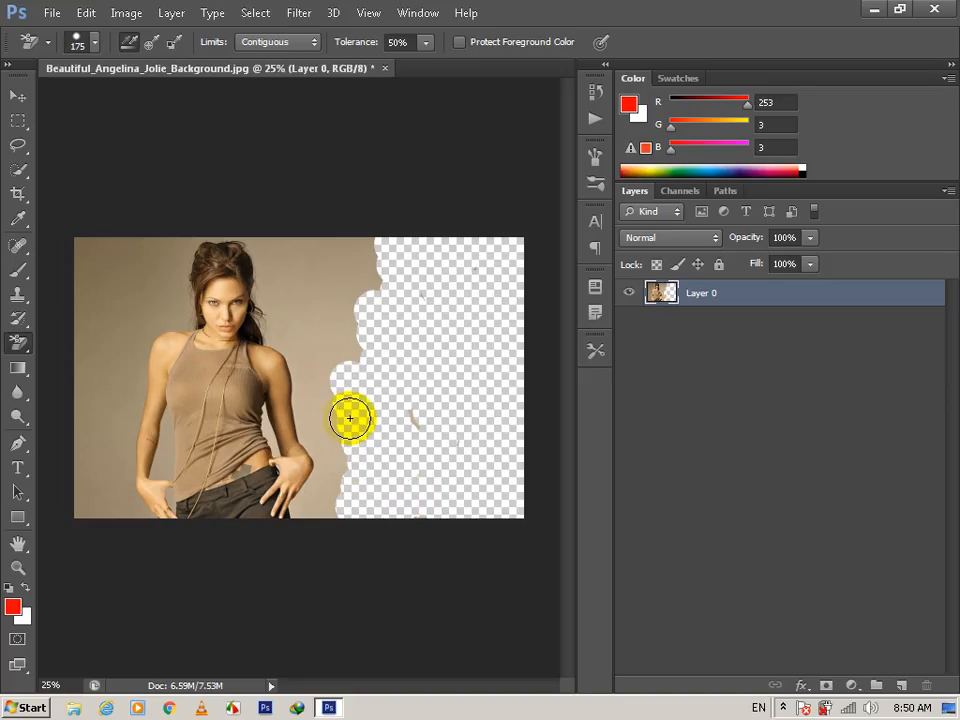
mouse_move(350, 418)
left_mouse_down()
mouse_move(371, 512)
mouse_move(348, 349)
mouse_move(348, 246)
mouse_move(401, 263)
mouse_move(370, 298)
mouse_move(370, 263)
mouse_move(273, 248)
mouse_move(273, 298)
mouse_move(320, 425)
left_mouse_up()
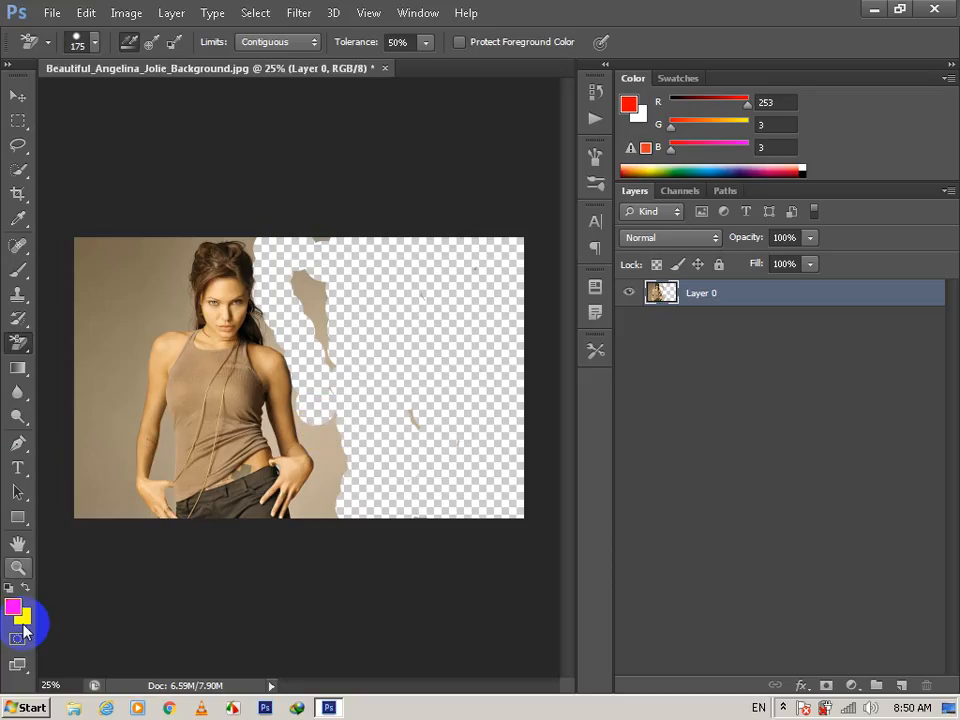
- Reduce the Background Eraser to 50 px and erase the backdrop just above the woman's shoulder beside her hair
left_click(17, 570)
left_click(229, 465)
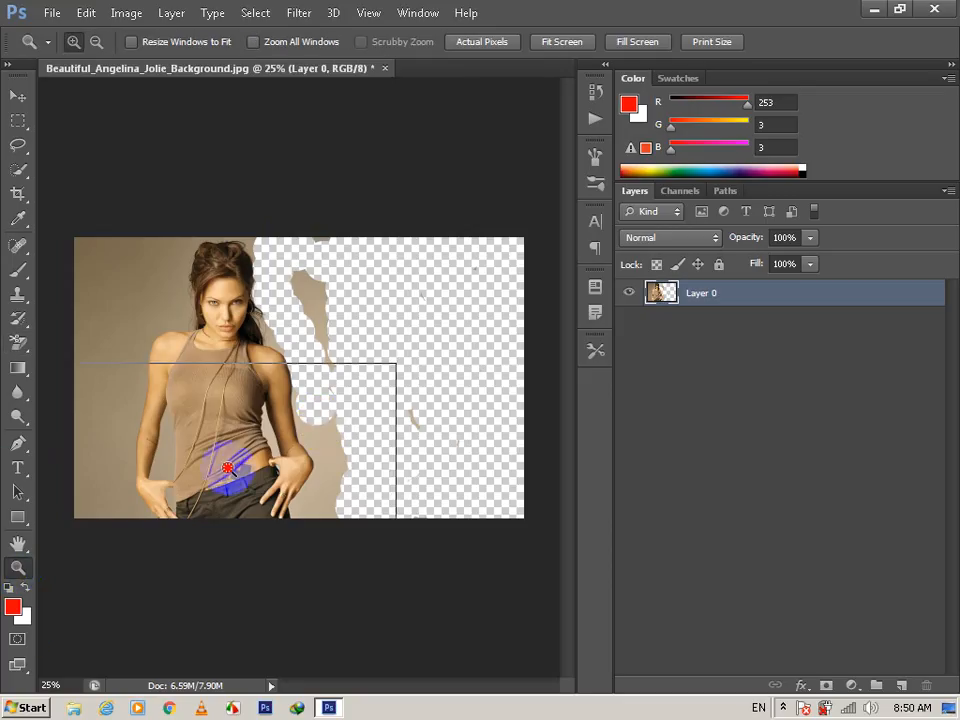
left_click(229, 467)
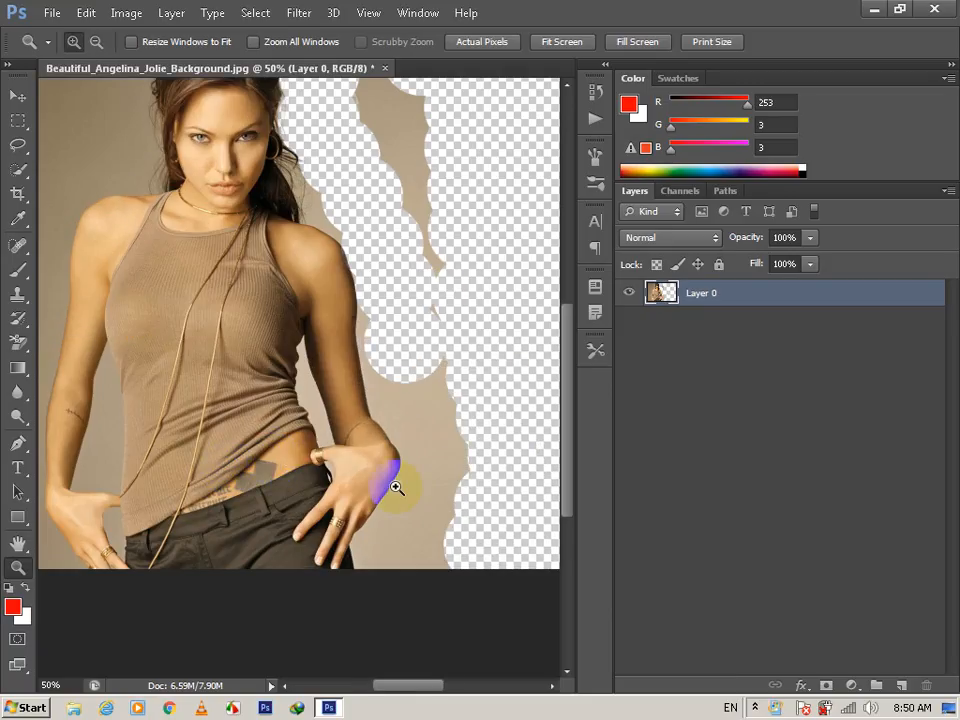
left_click(16, 344)
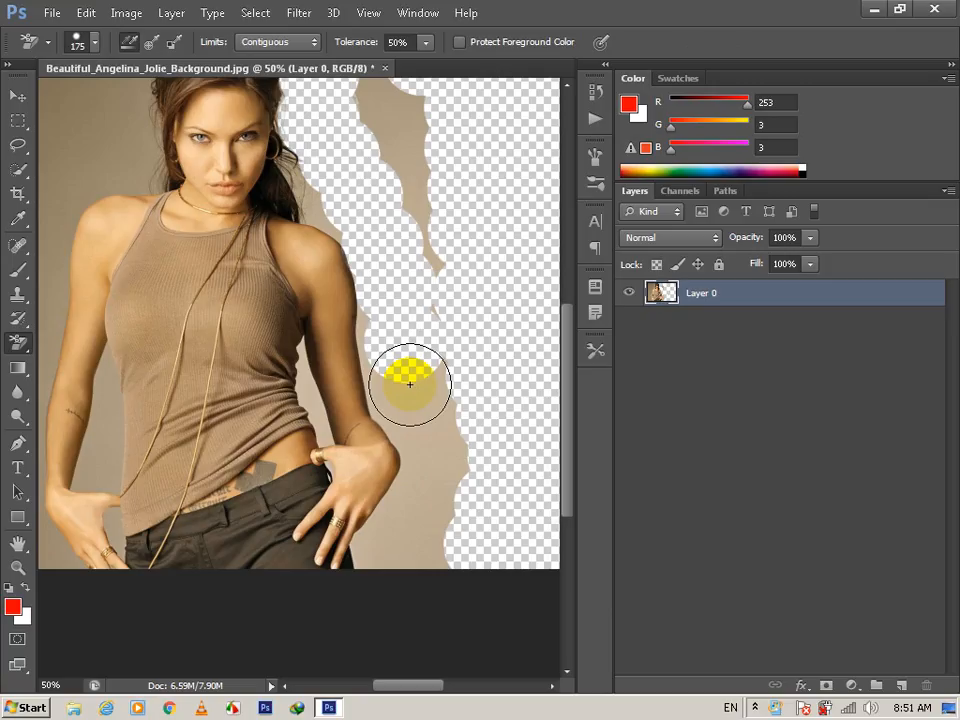
key("bracketleft")
key("bracketleft")
key("bracketleft")
key("bracketleft")
key("bracketleft")
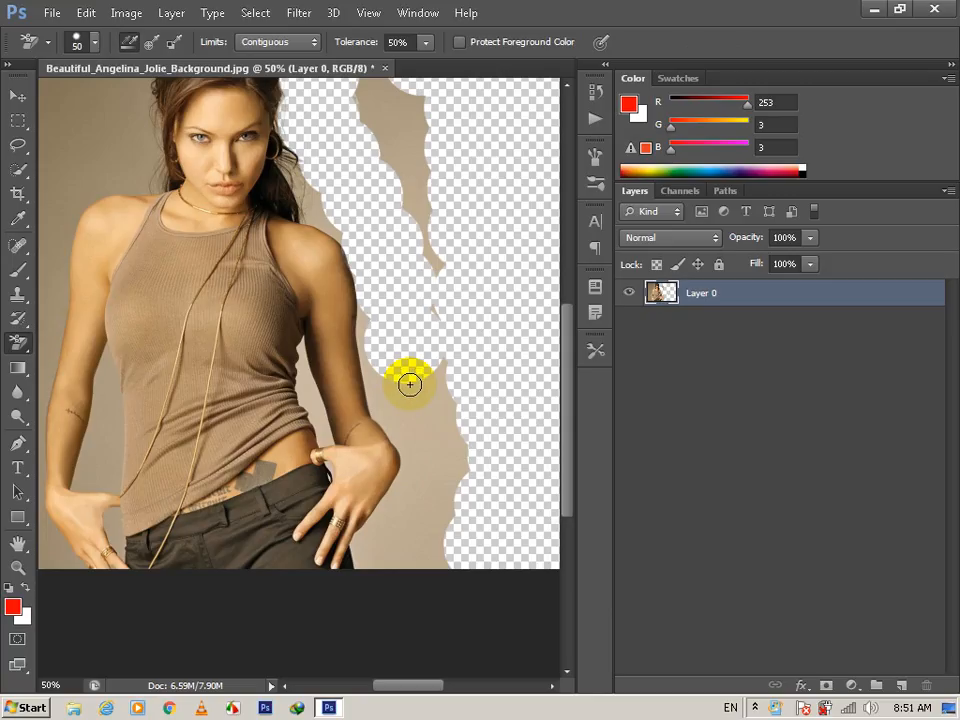
left_click_drag(410, 384, 364, 381)
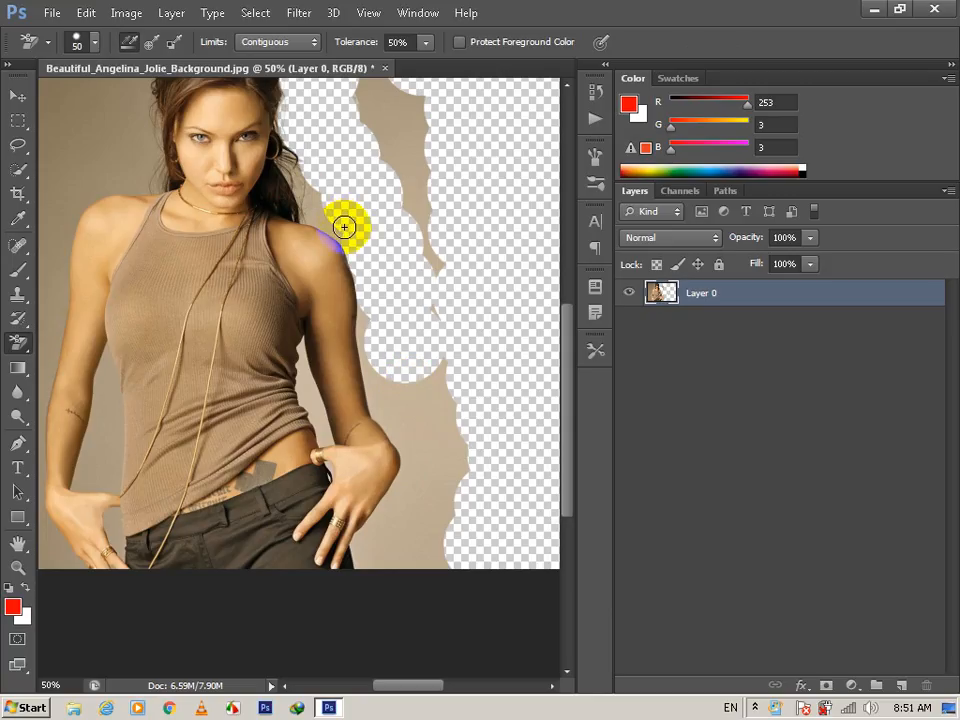
mouse_move(343, 227)
left_mouse_down()
mouse_move(312, 199)
mouse_move(384, 281)
left_mouse_up()
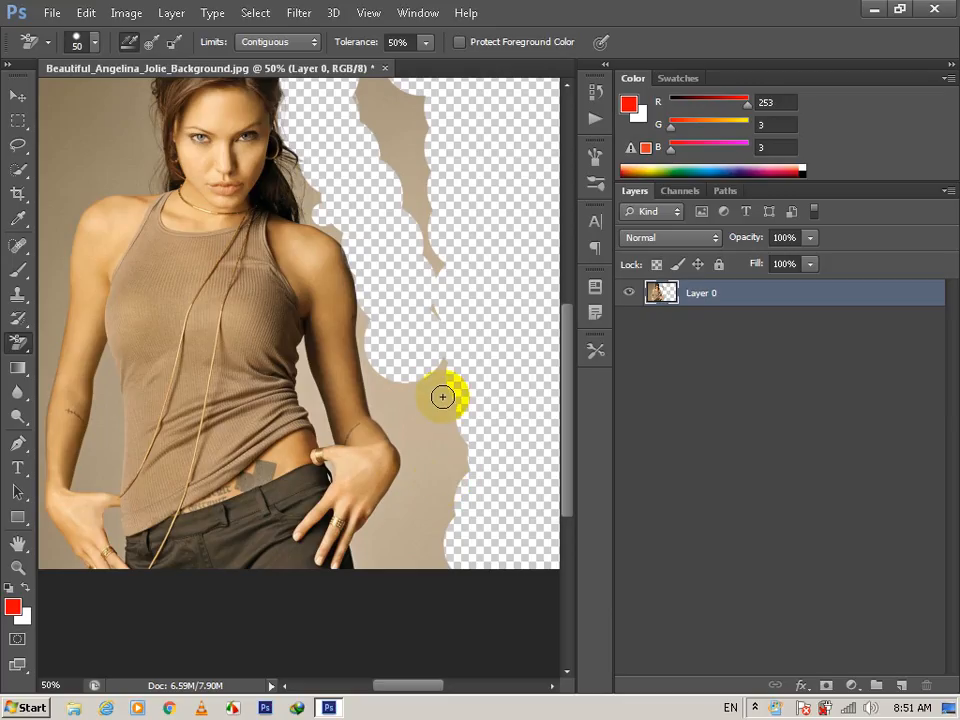
- Erase a narrow strip of backdrop to the left of the woman's head with the 50 px Background Eraser
left_click(16, 569)
left_click(96, 43)
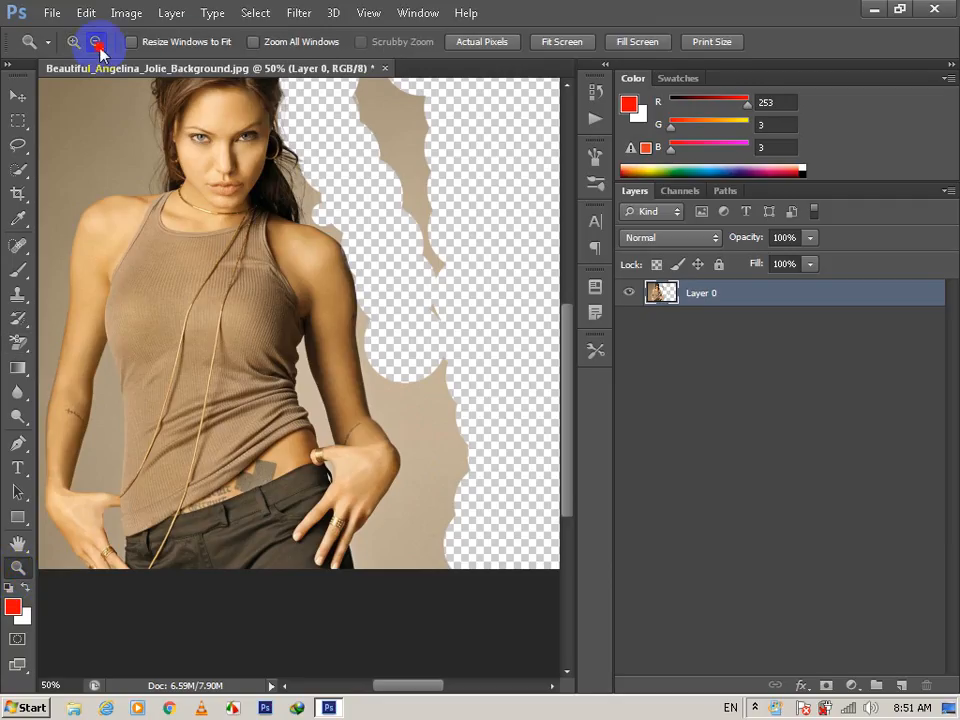
left_click(150, 120)
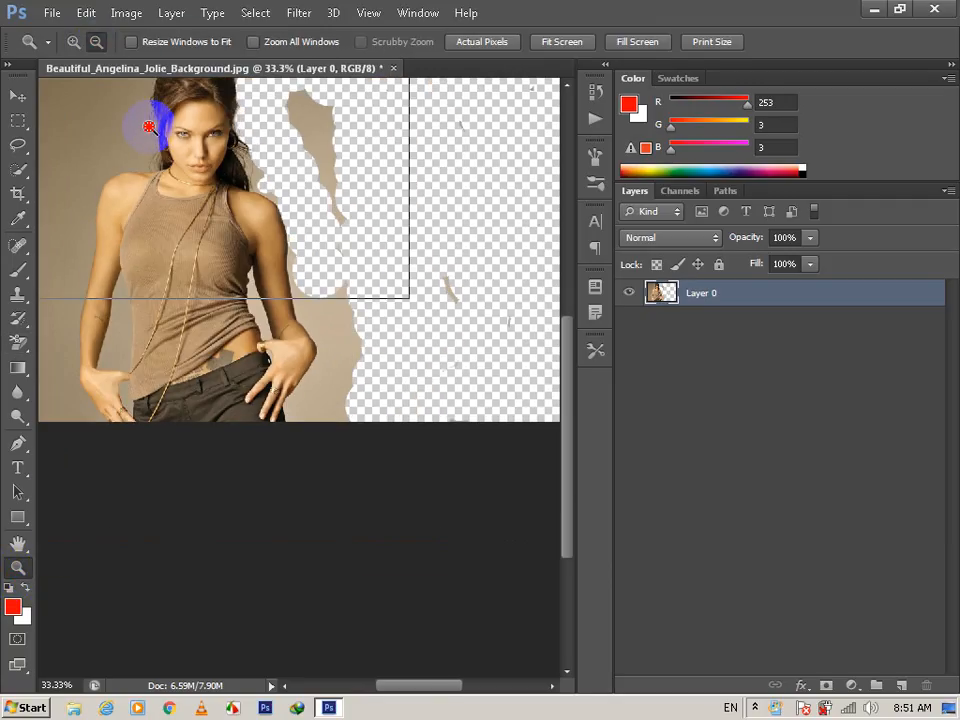
left_click(150, 126)
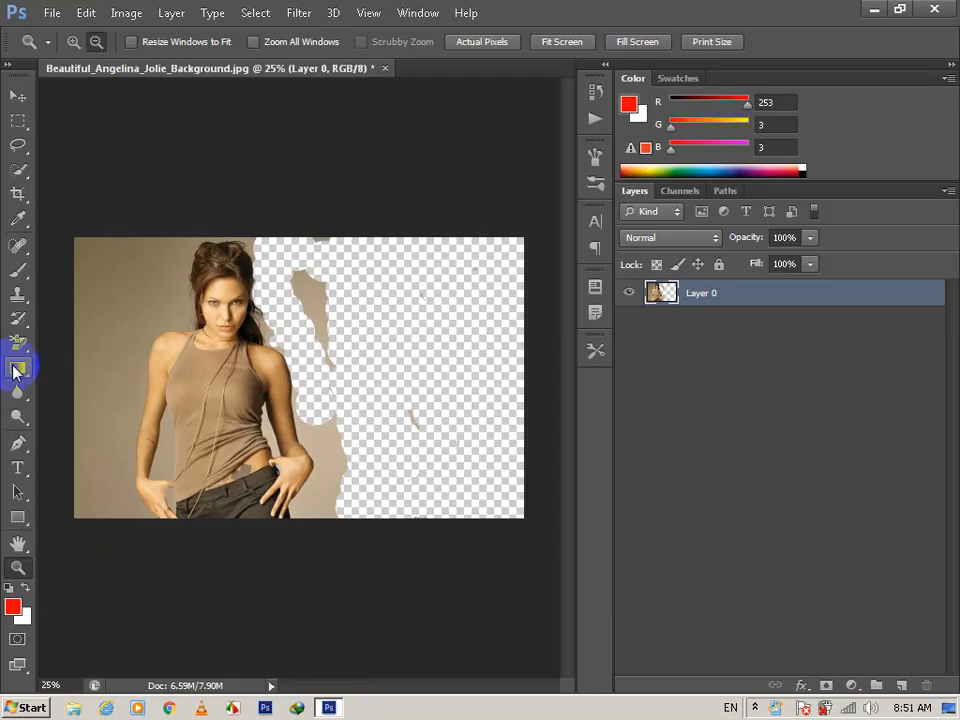
left_click_drag(17, 343, 93, 347)
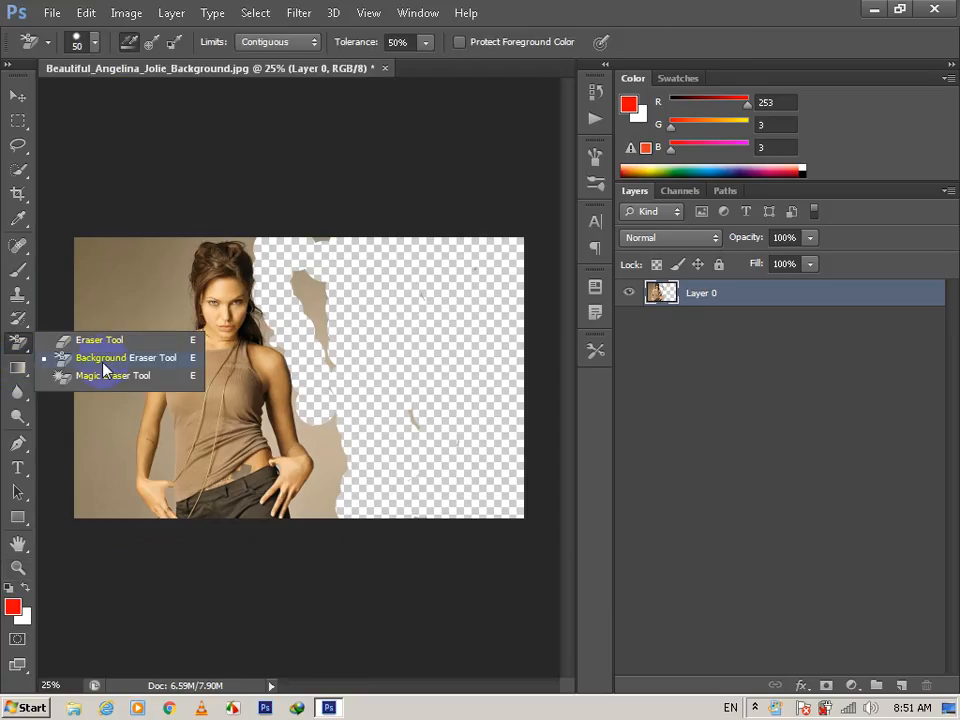
left_click(103, 364)
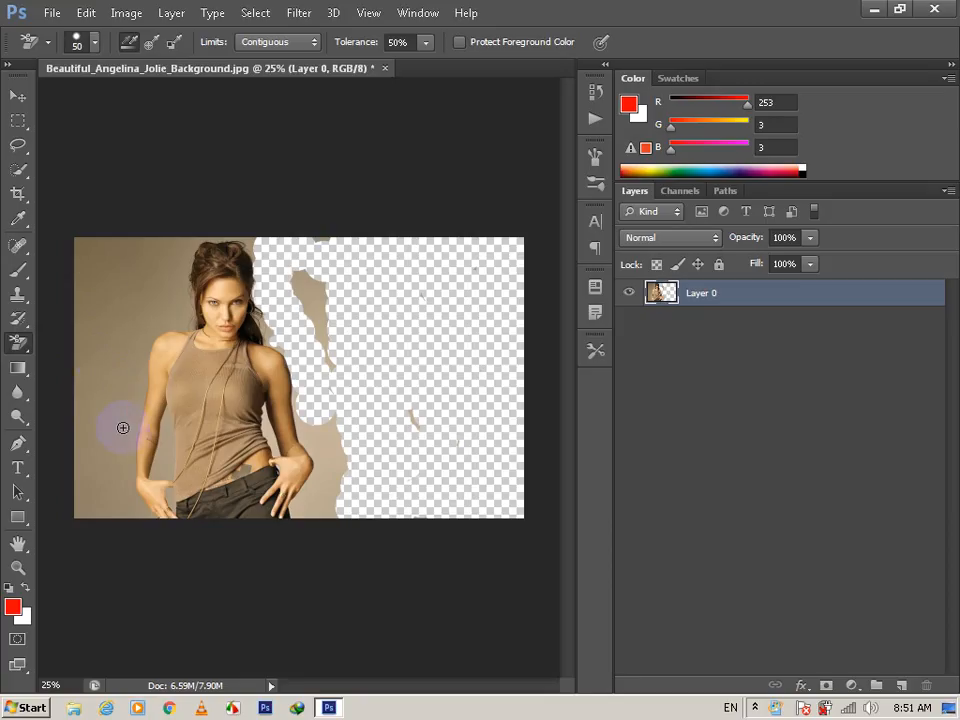
left_click_drag(114, 342, 150, 221)
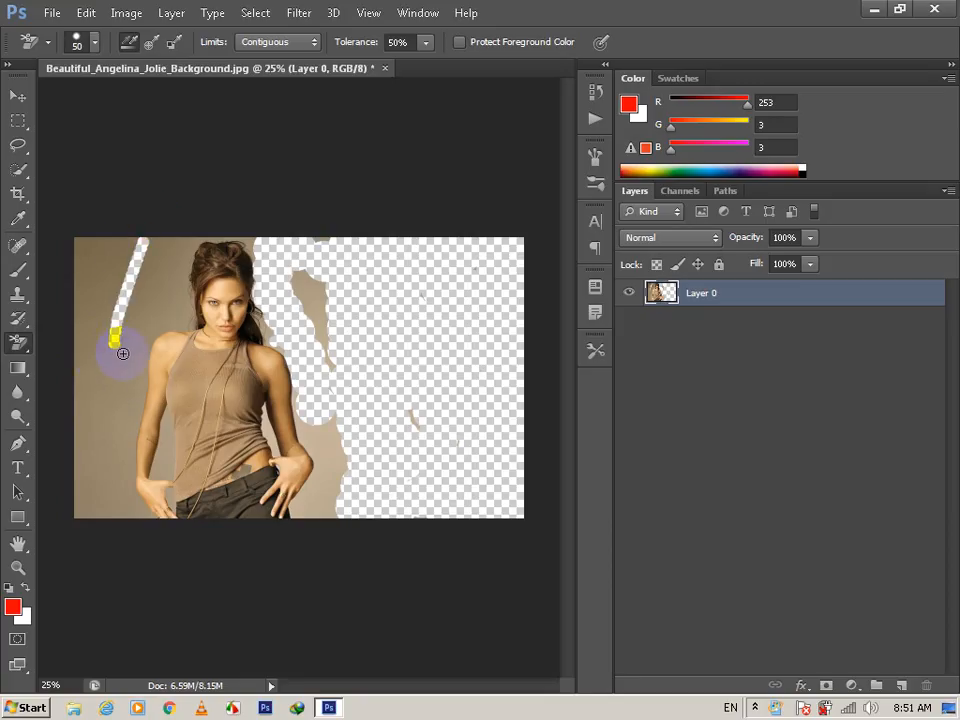
- Erase the leftover backdrop patches in the transparent area to the right of the woman's head and shoulder
left_click(321, 332)
left_click(339, 343)
left_click(312, 272)
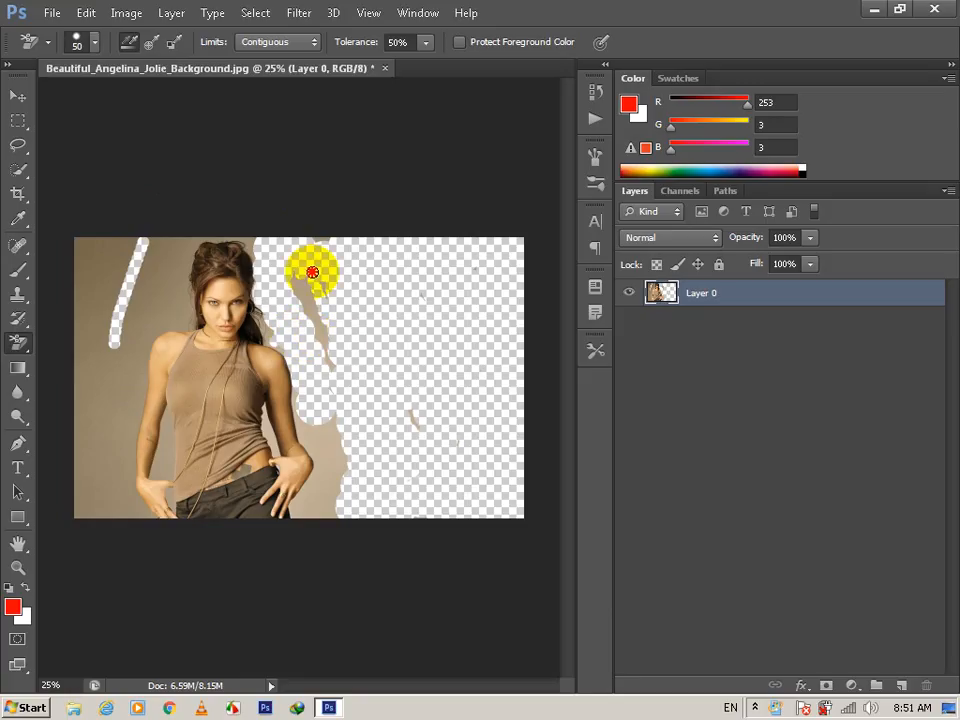
mouse_move(312, 272)
left_mouse_down()
mouse_move(331, 300)
mouse_move(307, 254)
mouse_move(332, 354)
left_mouse_up()
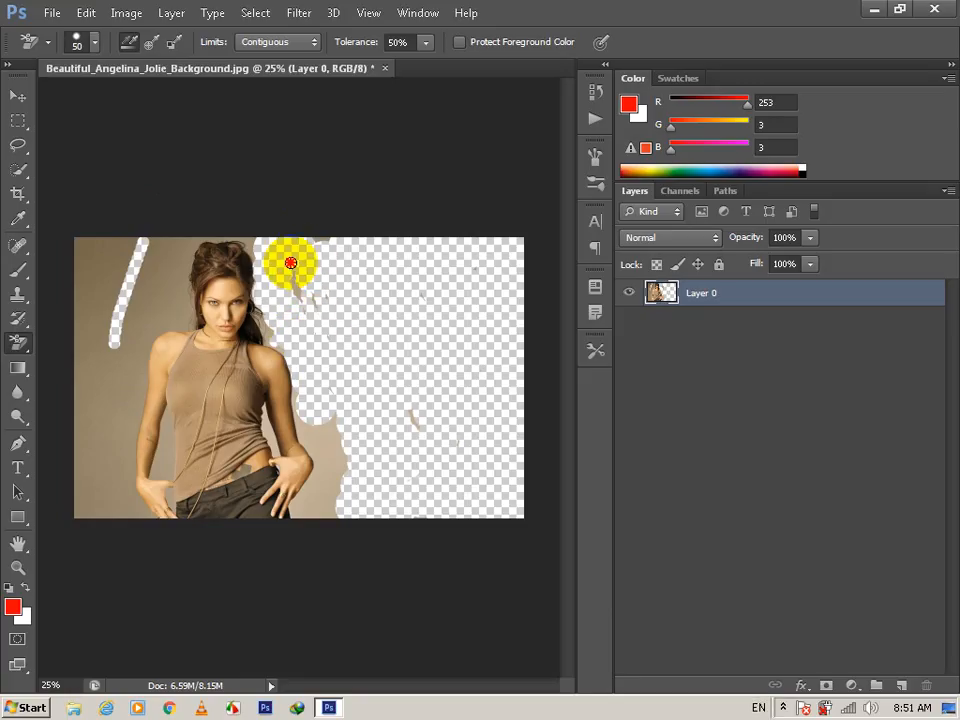
mouse_move(290, 263)
left_mouse_down()
mouse_move(313, 323)
mouse_move(346, 368)
mouse_move(296, 284)
mouse_move(349, 331)
mouse_move(405, 442)
mouse_move(425, 432)
mouse_move(388, 414)
mouse_move(414, 419)
mouse_move(296, 231)
left_mouse_up()
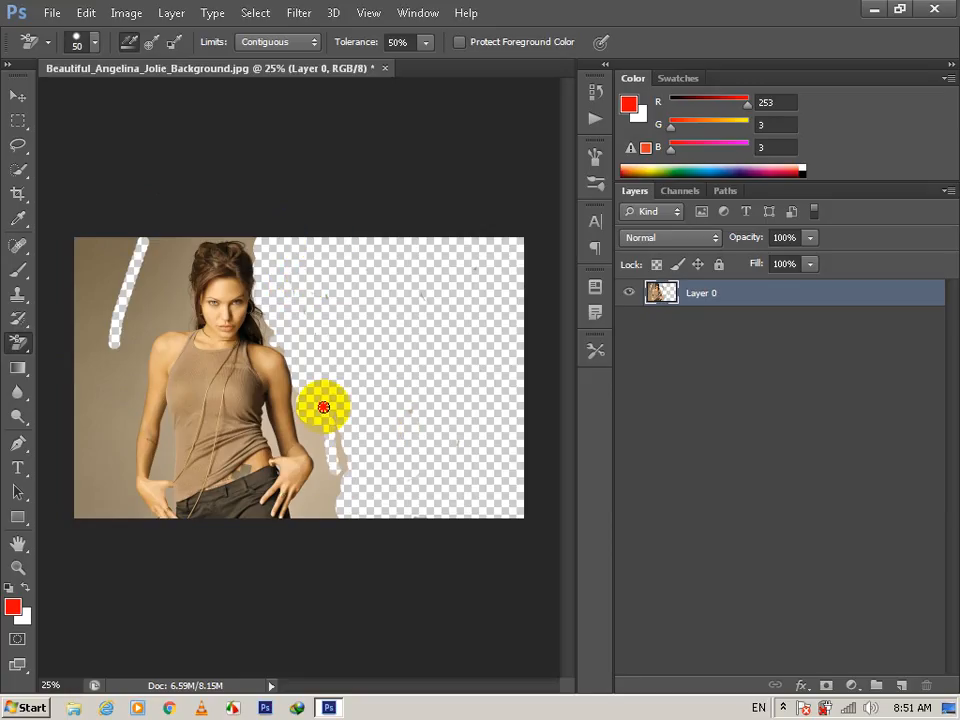
- Erase the remaining backdrop beside the woman's forearm and hand and along her hair on the image's right side
mouse_move(324, 407)
left_mouse_down()
mouse_move(349, 501)
mouse_move(336, 421)
mouse_move(350, 478)
mouse_move(340, 461)
mouse_move(331, 509)
mouse_move(341, 516)
mouse_move(300, 511)
left_mouse_up()
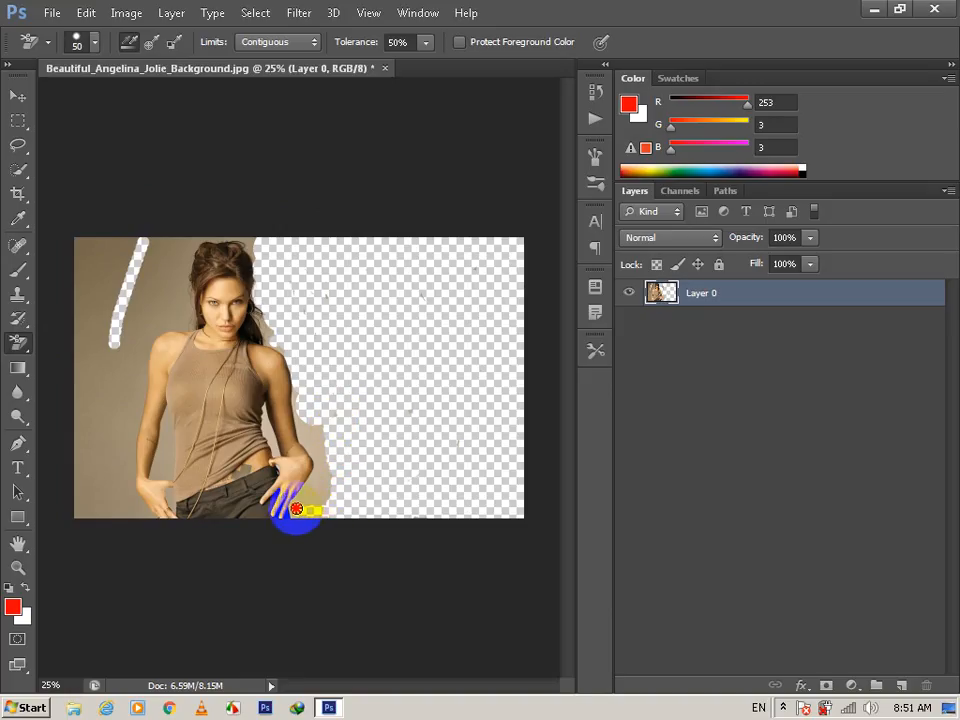
mouse_move(306, 496)
left_mouse_down()
mouse_move(320, 478)
mouse_move(322, 514)
mouse_move(324, 422)
mouse_move(321, 454)
mouse_move(299, 410)
mouse_move(333, 463)
mouse_move(300, 510)
mouse_move(385, 524)
left_mouse_up()
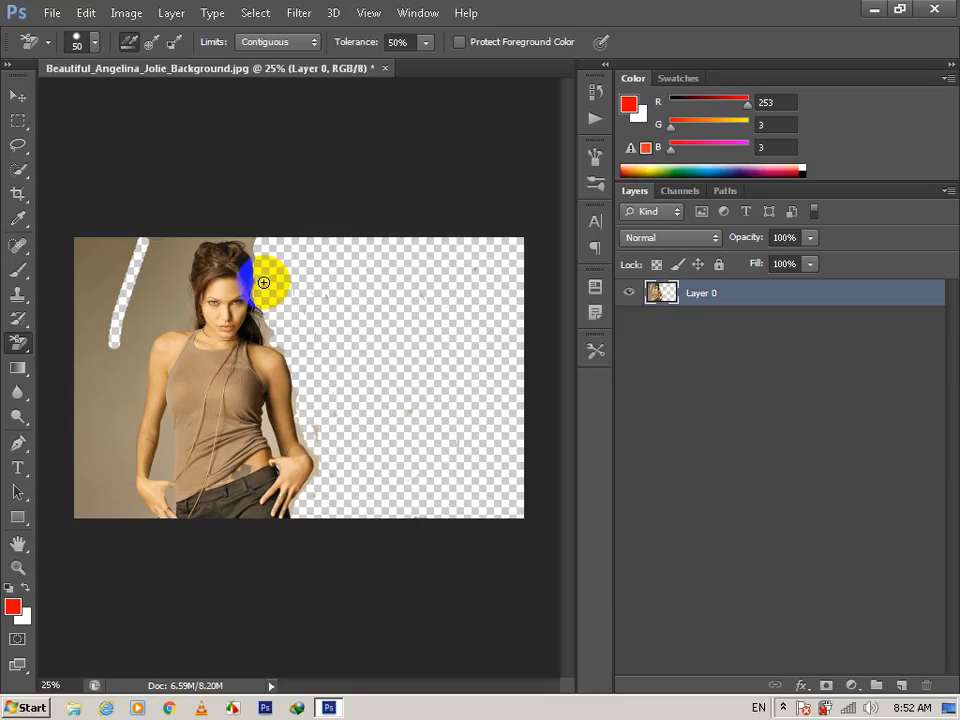
mouse_move(253, 257)
left_mouse_down()
mouse_move(247, 237)
mouse_move(260, 256)
left_mouse_up()
- Outline the woman's left-hand side with erasing strokes, then enlarge the Background Eraser to 200 px and clear most of the backdrop there
mouse_move(181, 244)
left_mouse_down()
mouse_move(178, 316)
mouse_move(142, 323)
mouse_move(100, 519)
mouse_move(63, 502)
mouse_move(83, 397)
mouse_move(100, 347)
mouse_move(109, 536)
left_mouse_up()
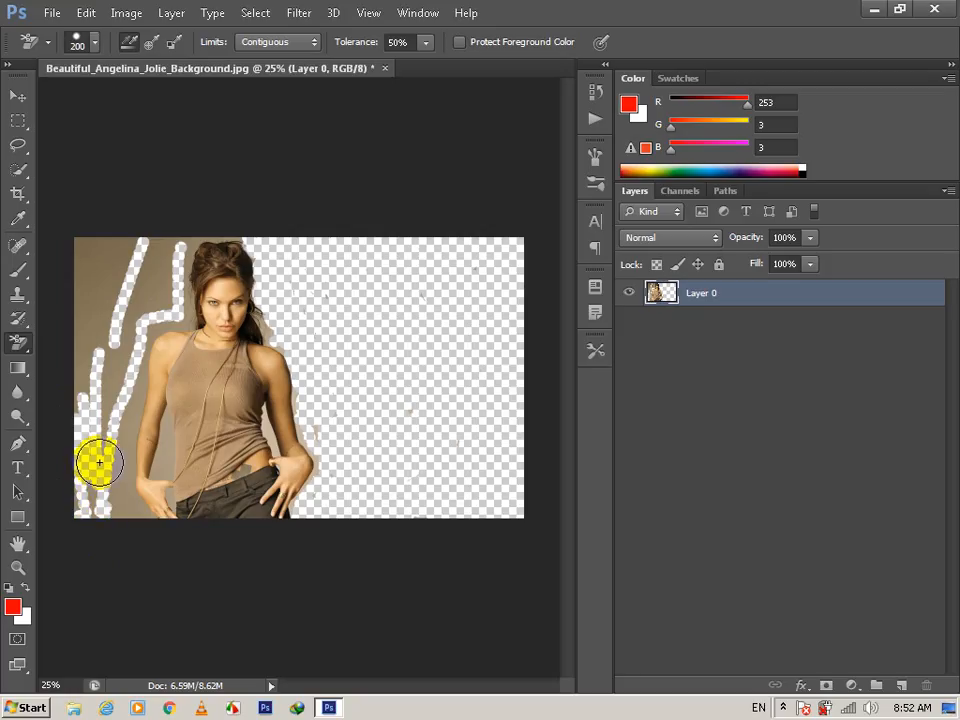
mouse_move(104, 410)
left_mouse_down()
mouse_move(94, 311)
mouse_move(90, 420)
mouse_move(77, 306)
mouse_move(90, 404)
mouse_move(118, 256)
mouse_move(111, 368)
mouse_move(133, 274)
mouse_move(153, 258)
mouse_move(86, 246)
mouse_move(83, 344)
mouse_move(86, 265)
mouse_move(78, 323)
left_mouse_up()
mouse_move(90, 278)
left_mouse_down()
mouse_move(89, 541)
mouse_move(94, 465)
mouse_move(94, 491)
mouse_move(71, 514)
mouse_move(96, 493)
mouse_move(75, 497)
mouse_move(79, 564)
mouse_move(107, 508)
mouse_move(118, 510)
mouse_move(103, 450)
mouse_move(120, 445)
mouse_move(122, 402)
left_mouse_up()
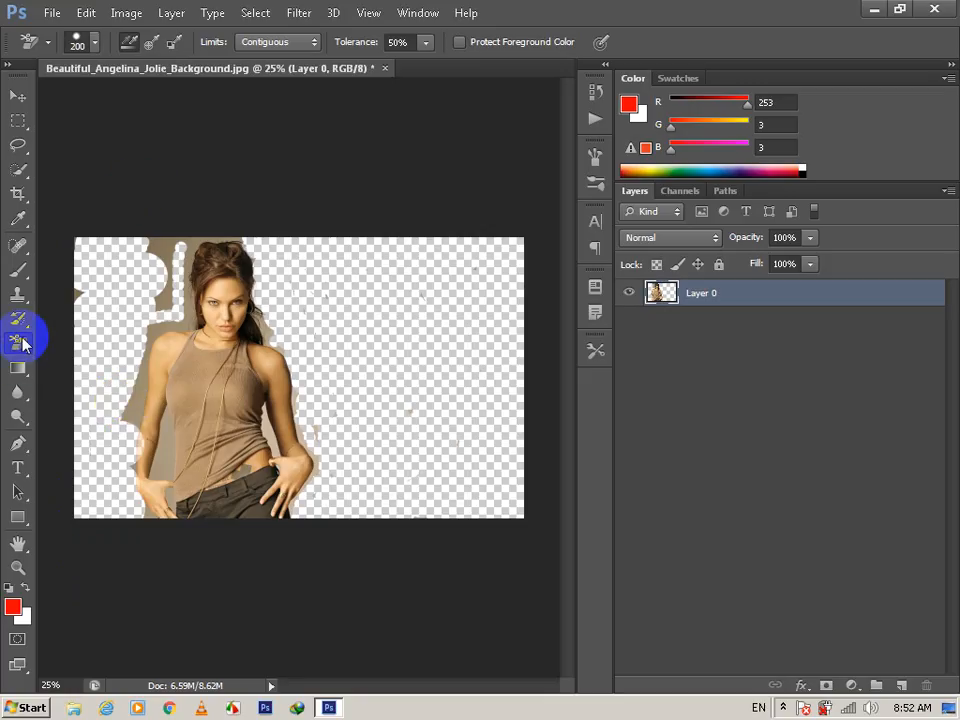
- Close the Beautiful_Angelina_Jolie_Background.jpg document without saving the changes
left_click(22, 343)
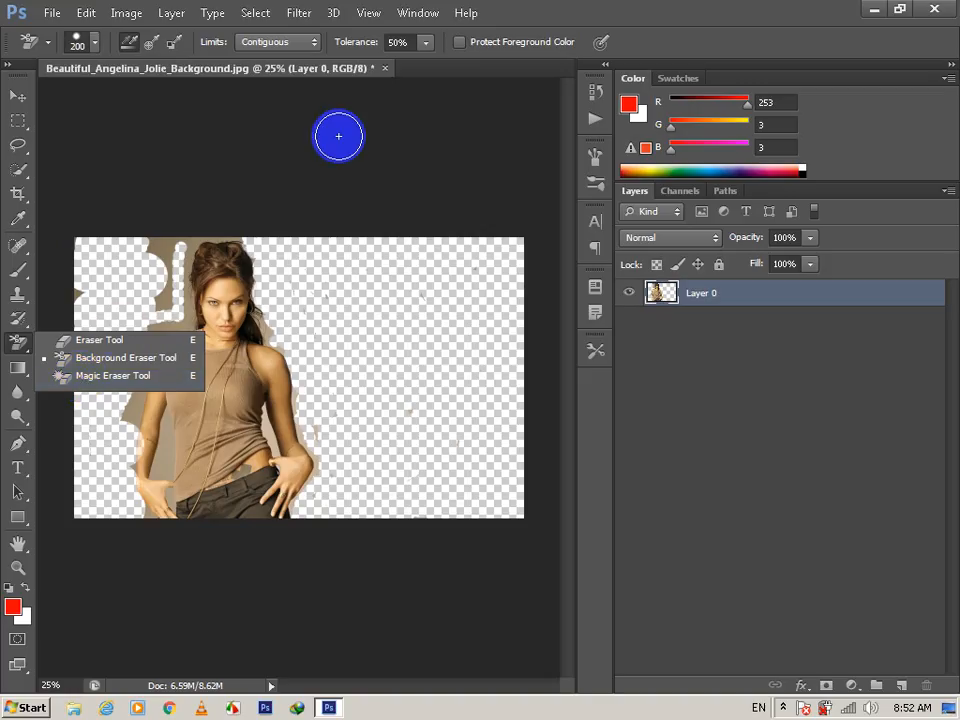
left_click(386, 69)
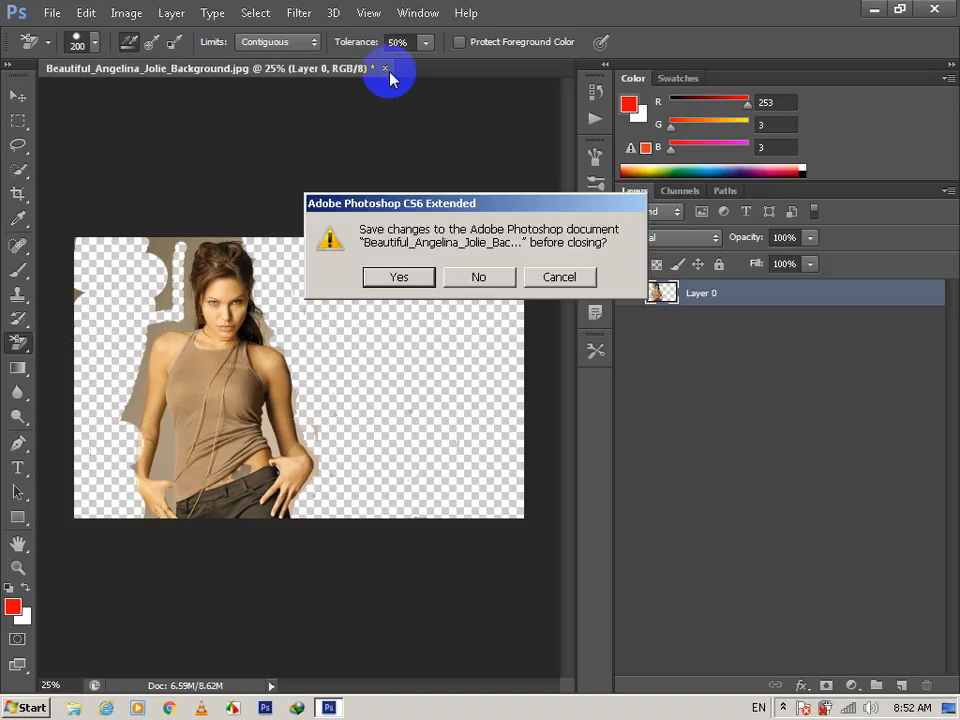
left_click(476, 276)
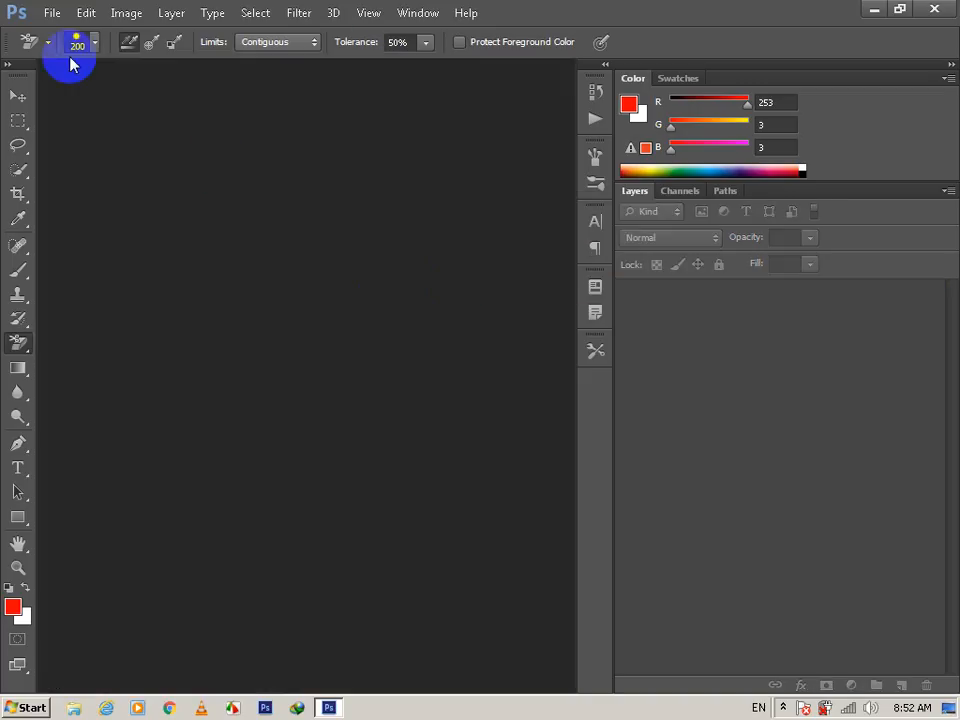
- Show the holleywood folder's files as large icons and open the image Beautiful_Look_of_Aishwarya_Rai_in_Red_Lips.jpg
left_click(53, 12)
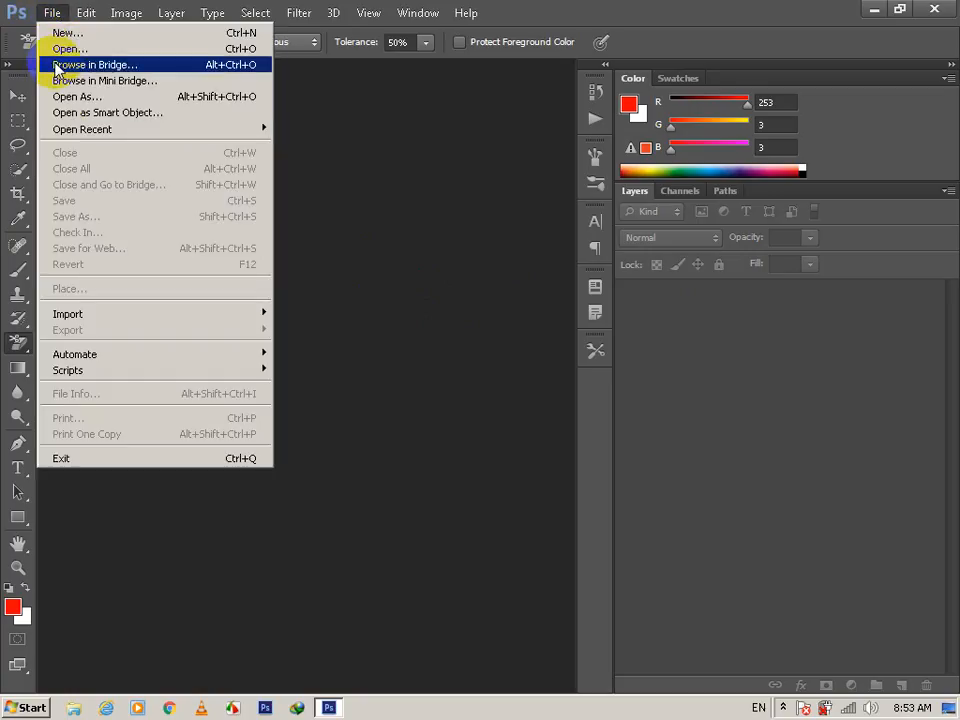
left_click(60, 48)
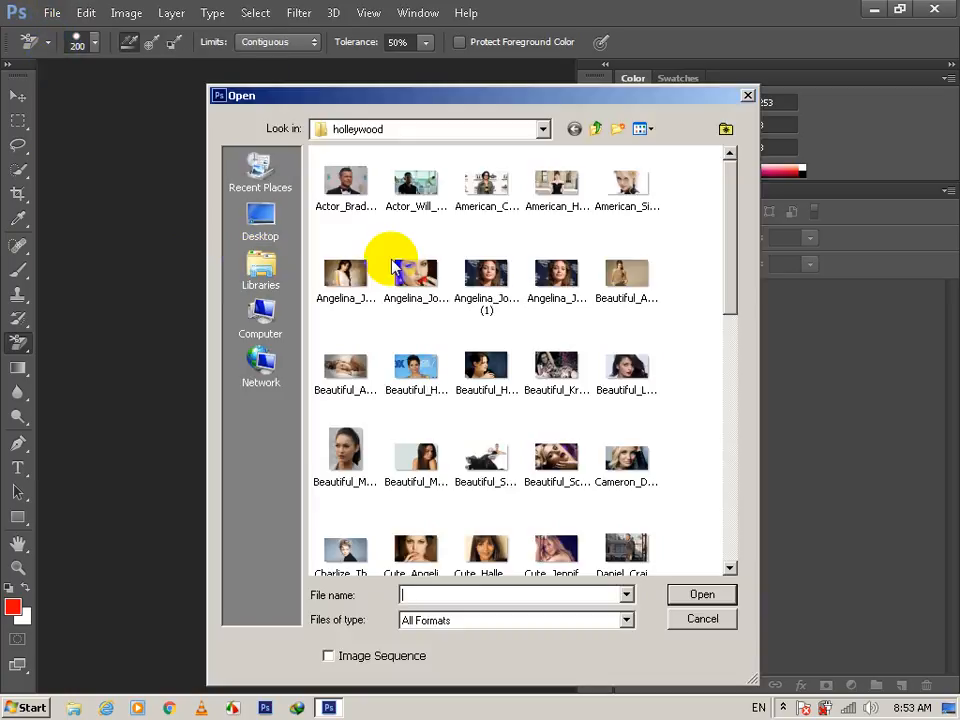
left_click(641, 130)
left_click(641, 130)
left_click(643, 132)
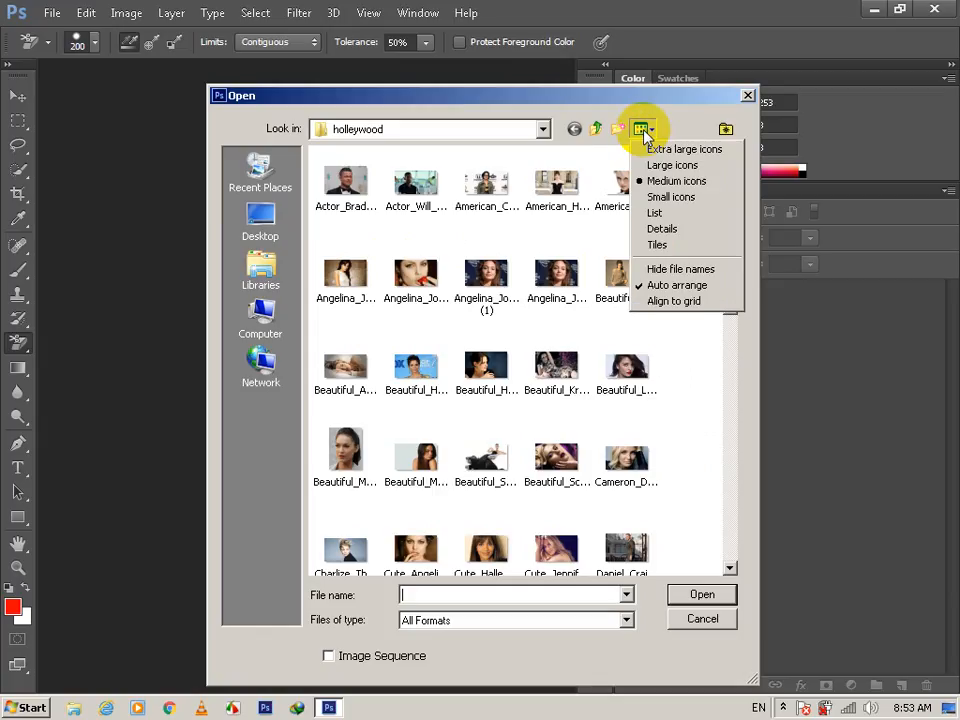
left_click(661, 167)
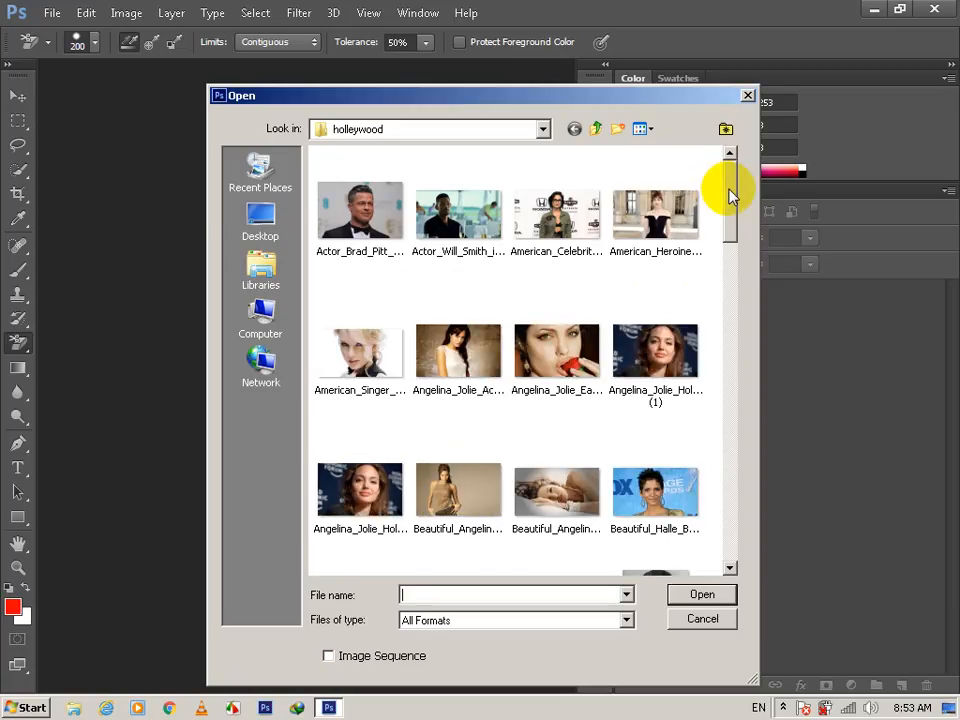
left_click_drag(727, 196, 727, 240)
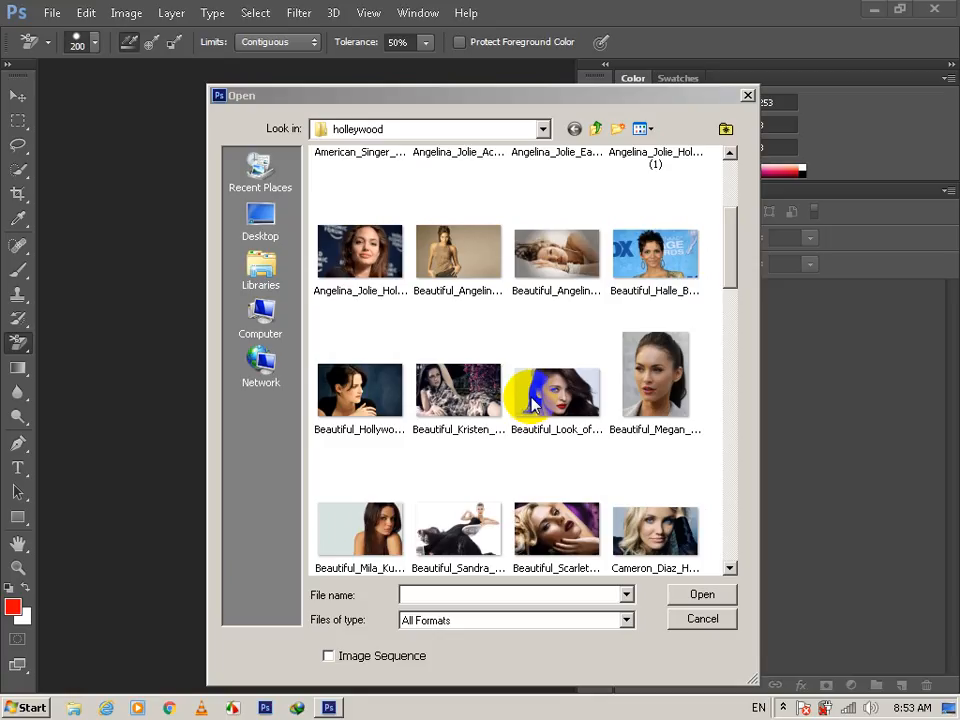
left_click(533, 403)
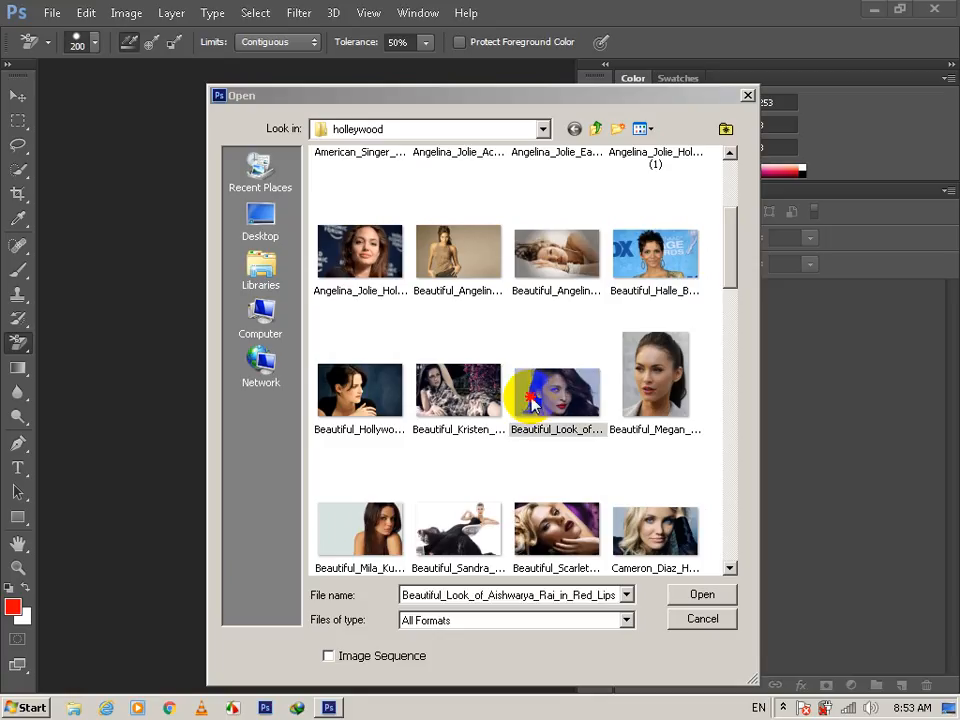
left_click(703, 596)
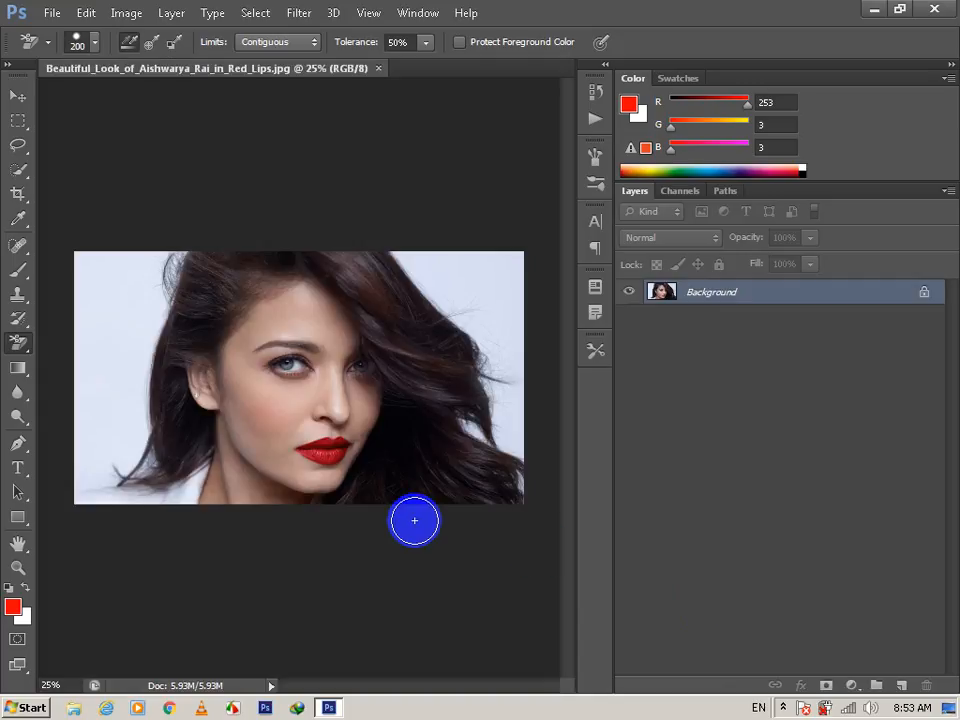
- Erase the pale backdrop on both sides of the woman's hair with the Magic Eraser Tool at tolerance 32
left_click(25, 352)
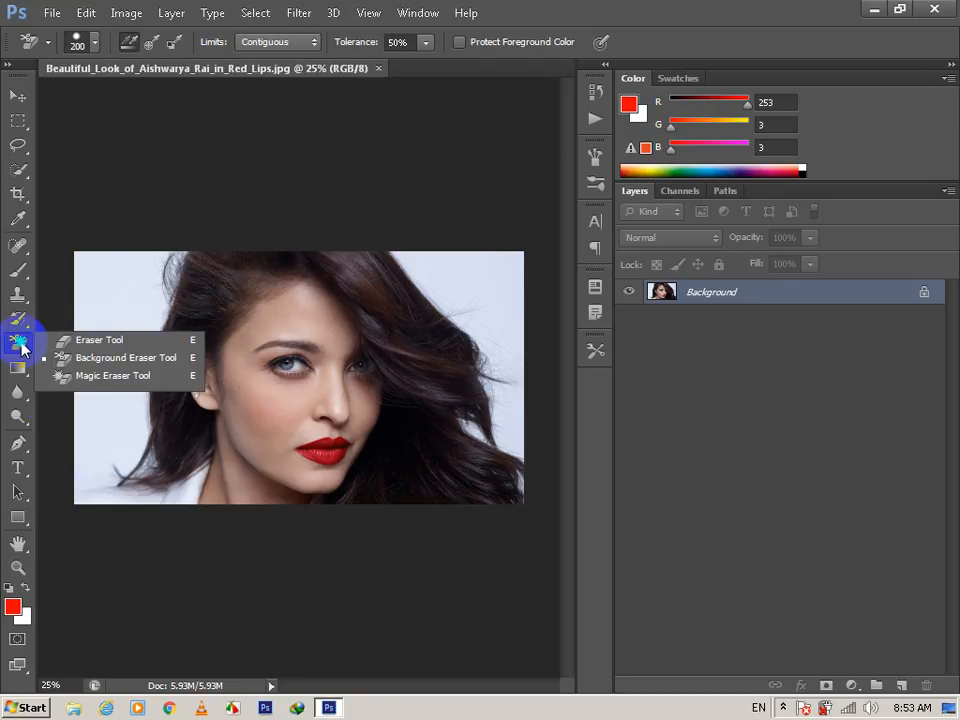
left_click(72, 378)
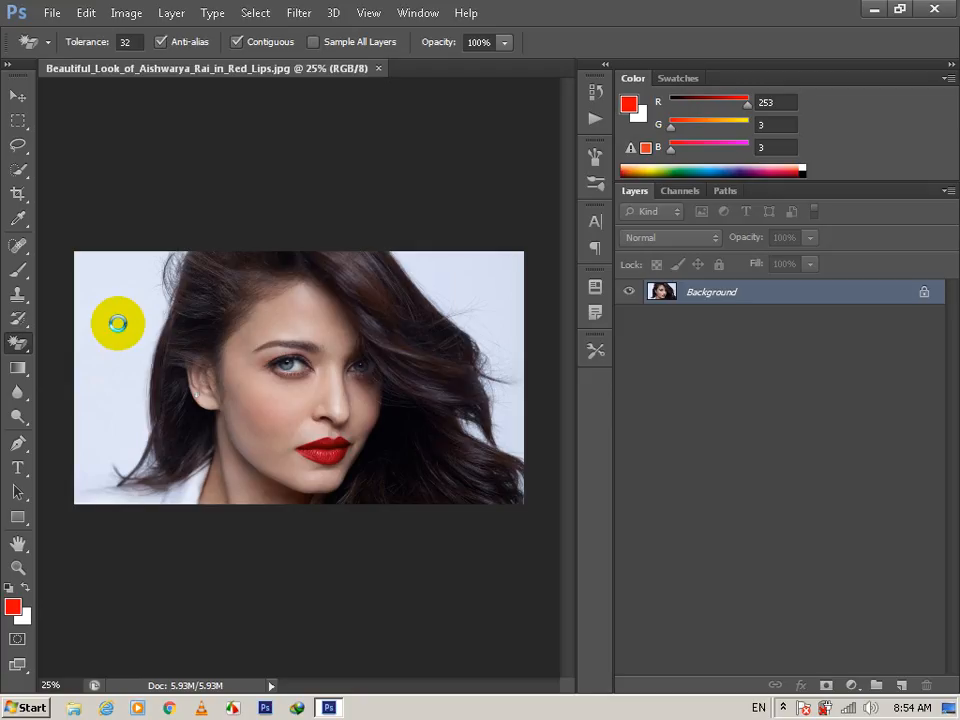
left_click(117, 323)
left_click(62, 478)
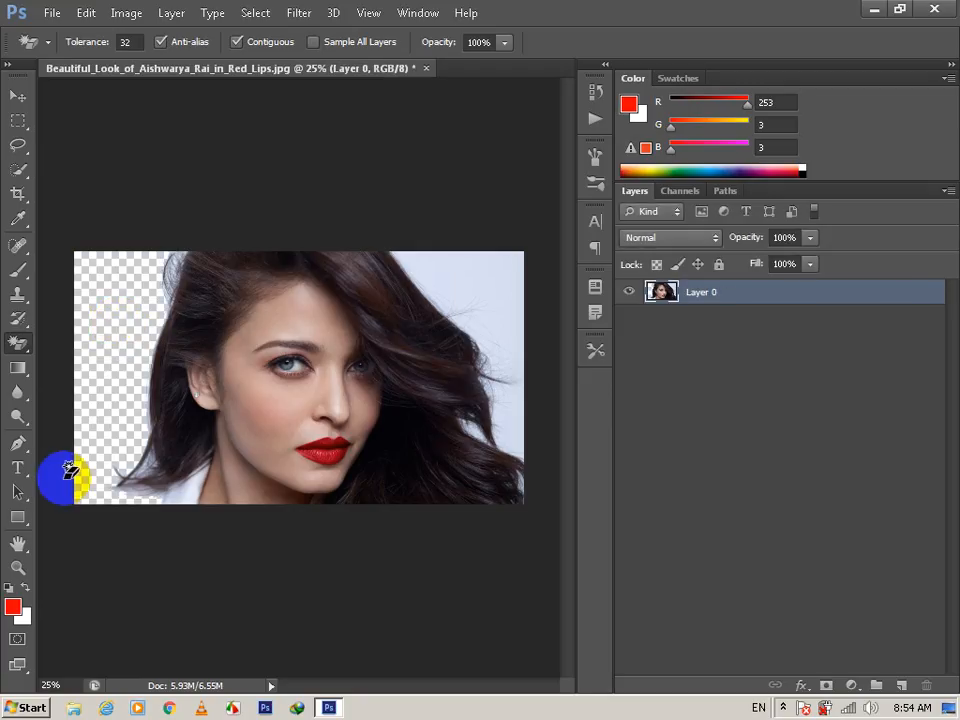
left_click(92, 460)
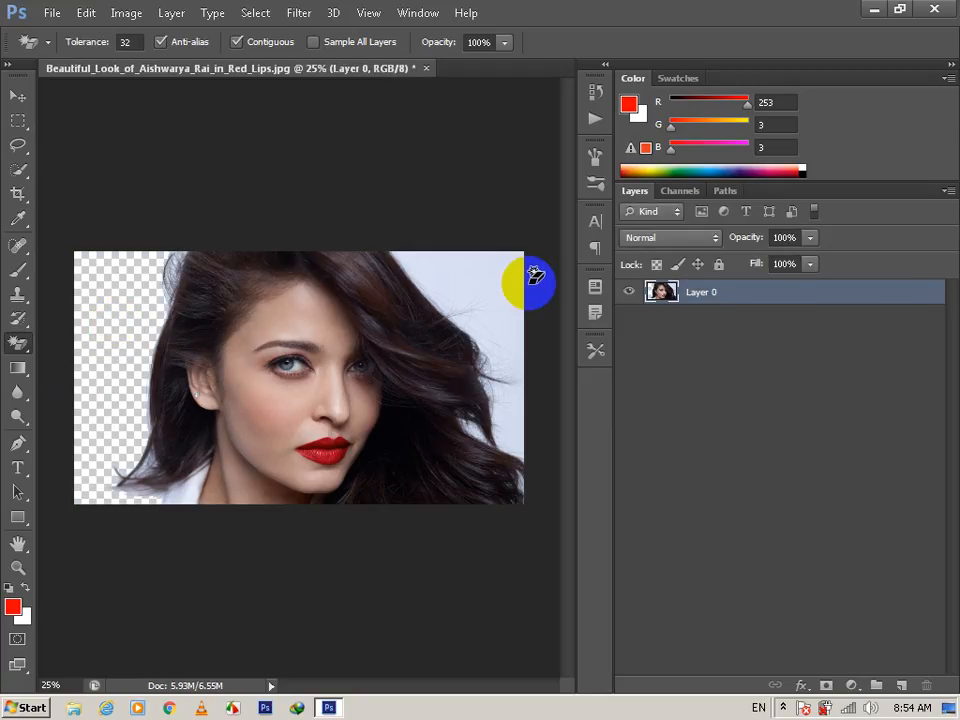
left_click(491, 278)
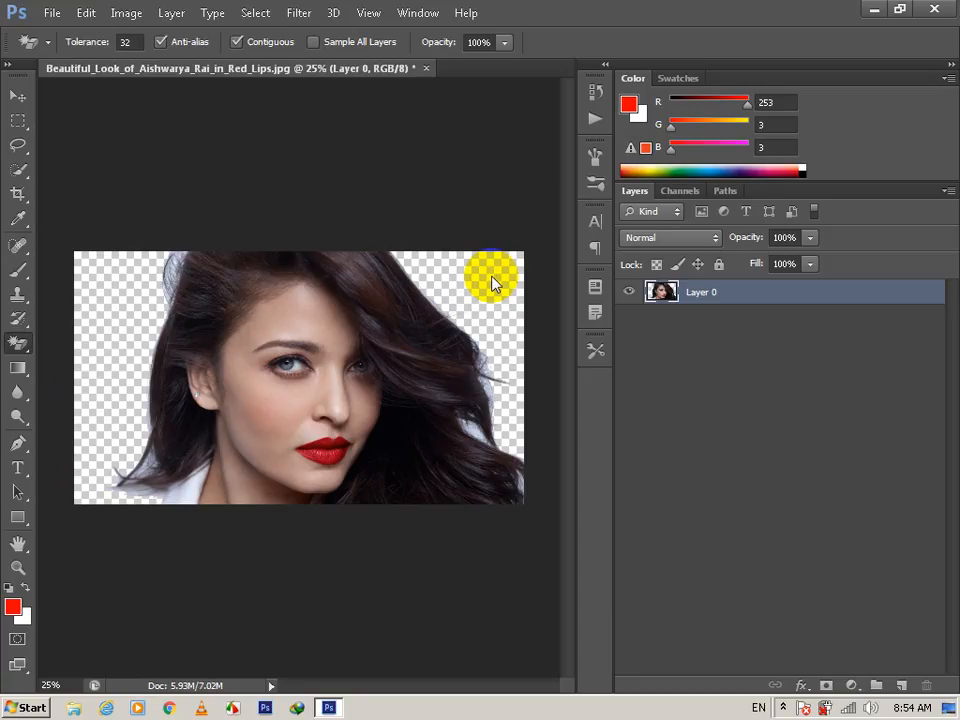
- Add a new empty layer, place it beneath the portrait layer and make it the active layer
left_click(900, 688)
left_click(663, 318, "ctrl")
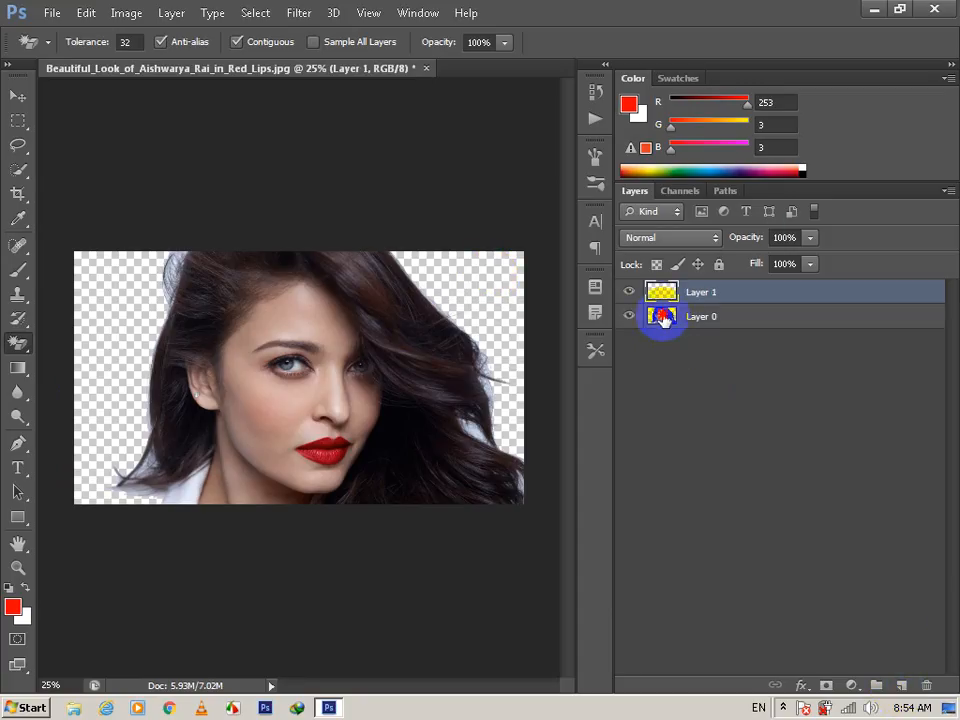
mouse_move(663, 318)
left_mouse_down()
mouse_move(650, 288)
mouse_move(659, 283)
left_mouse_up()
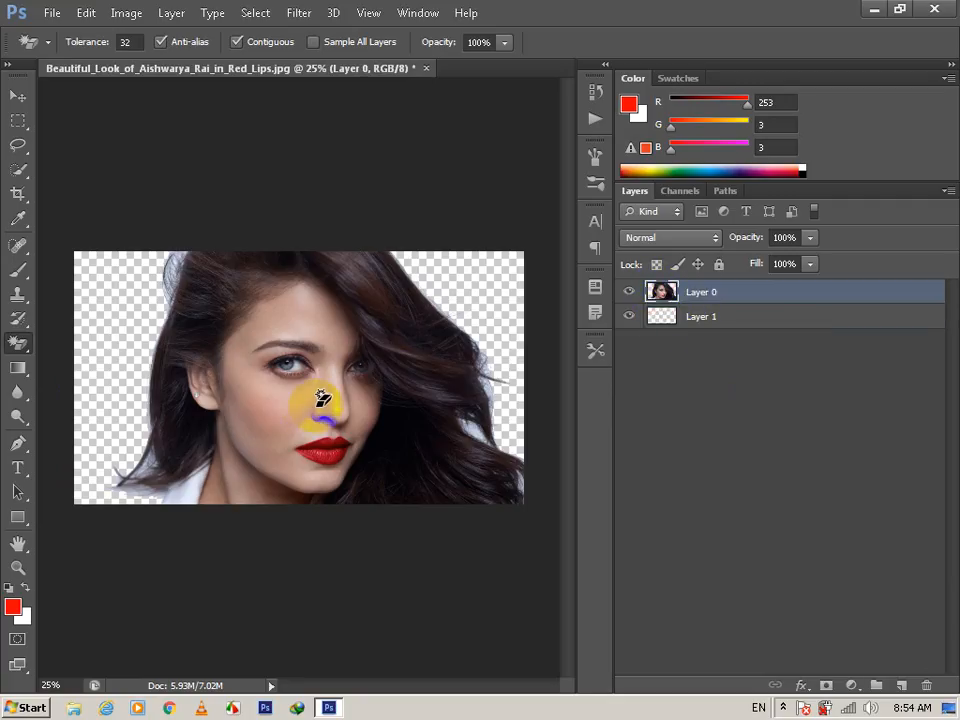
left_click(686, 330)
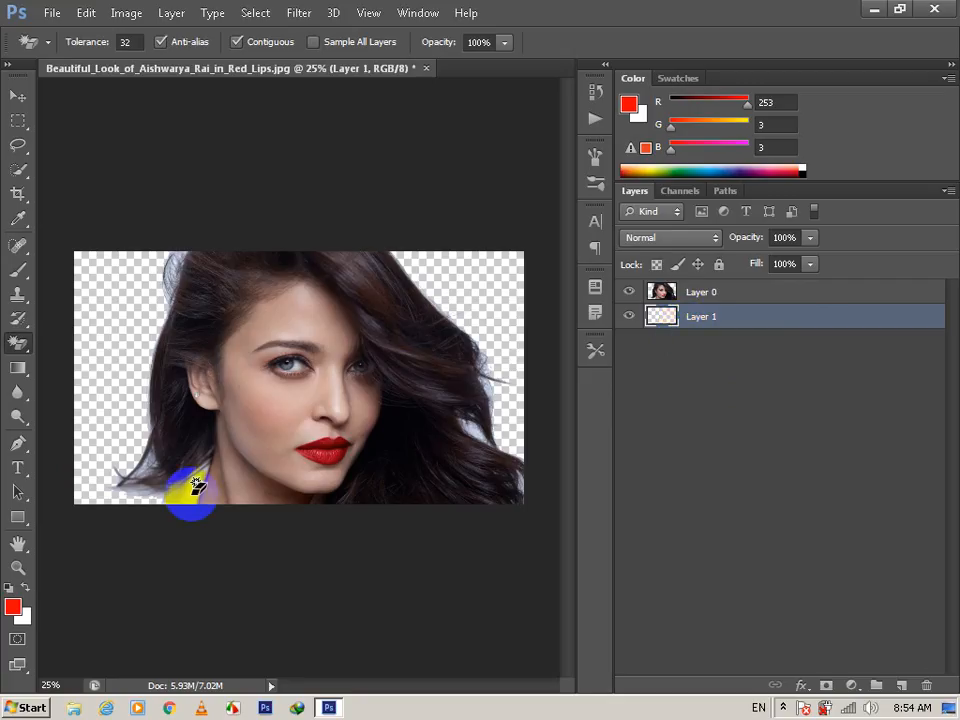
- Set the foreground colour to the light pink #e58989
left_click(13, 605)
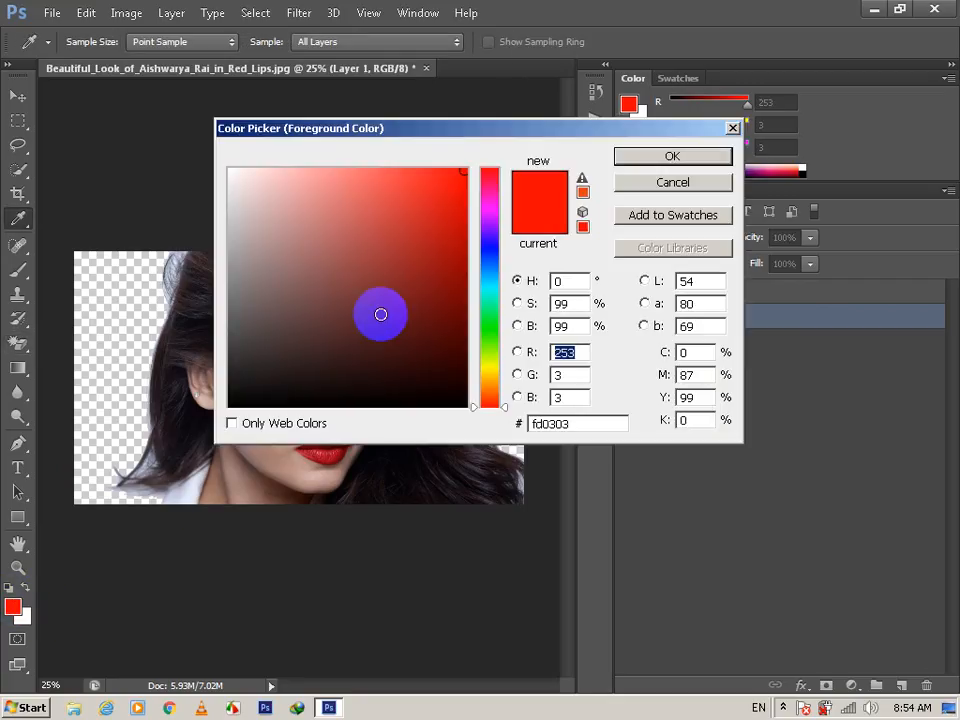
left_click(309, 166)
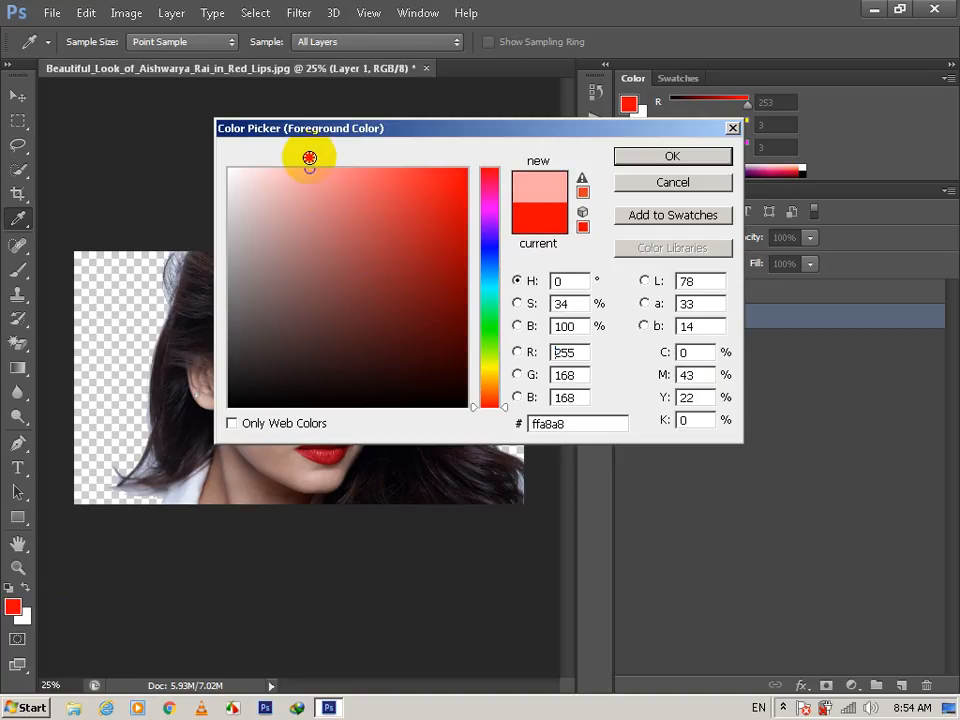
left_click_drag(309, 158, 325, 192)
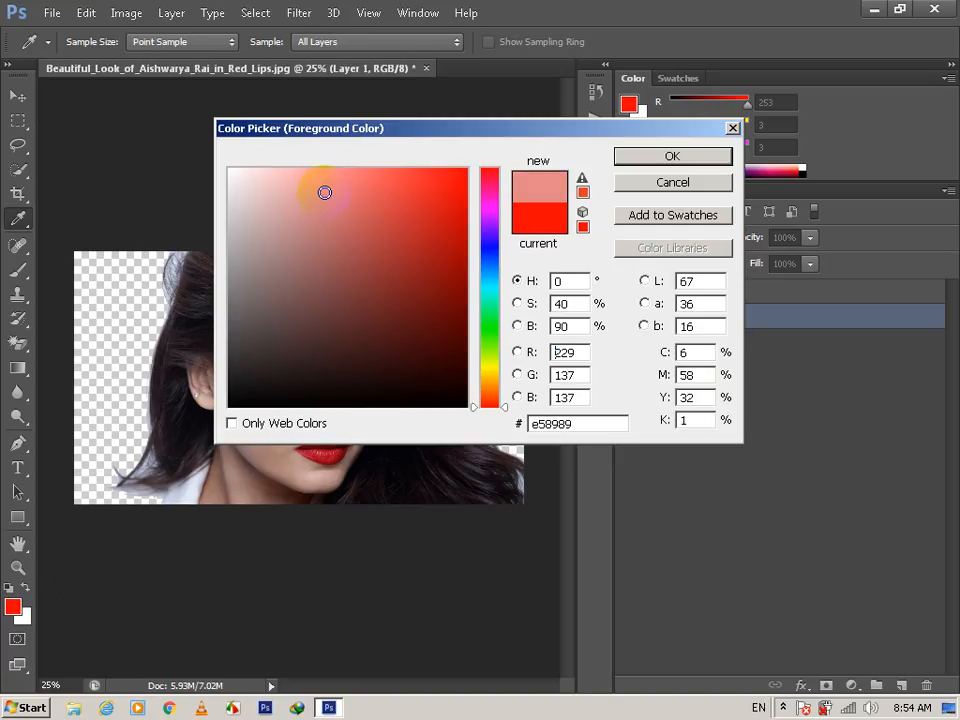
left_click(690, 157)
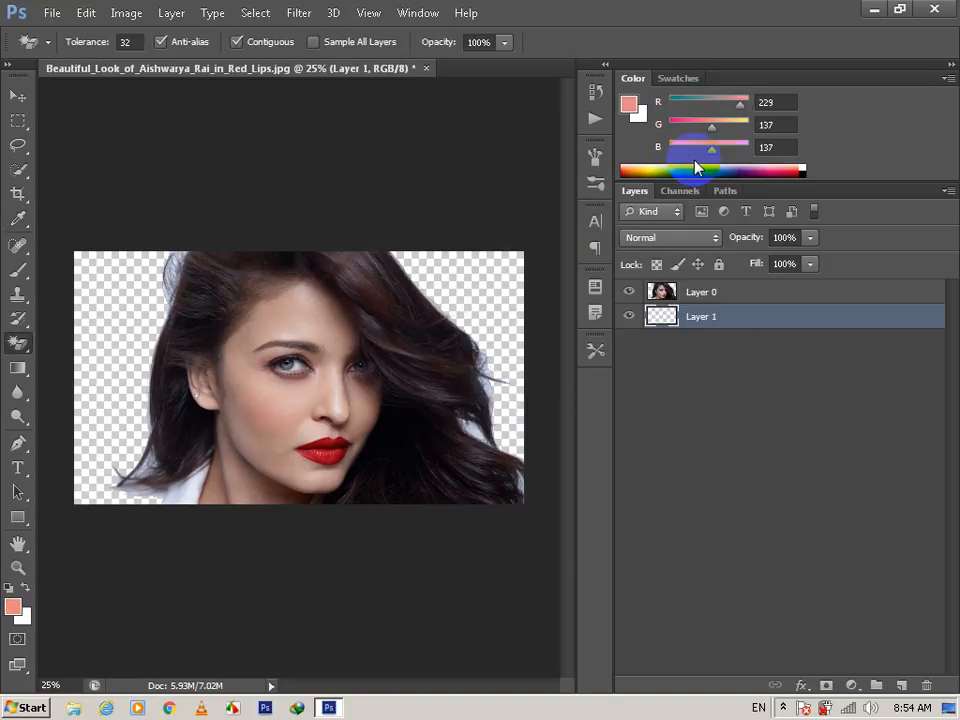
- Fill the layer beneath the portrait with white, swap the foreground and background colours, and refill it with the light pink
key("ctrl+BackSpace")
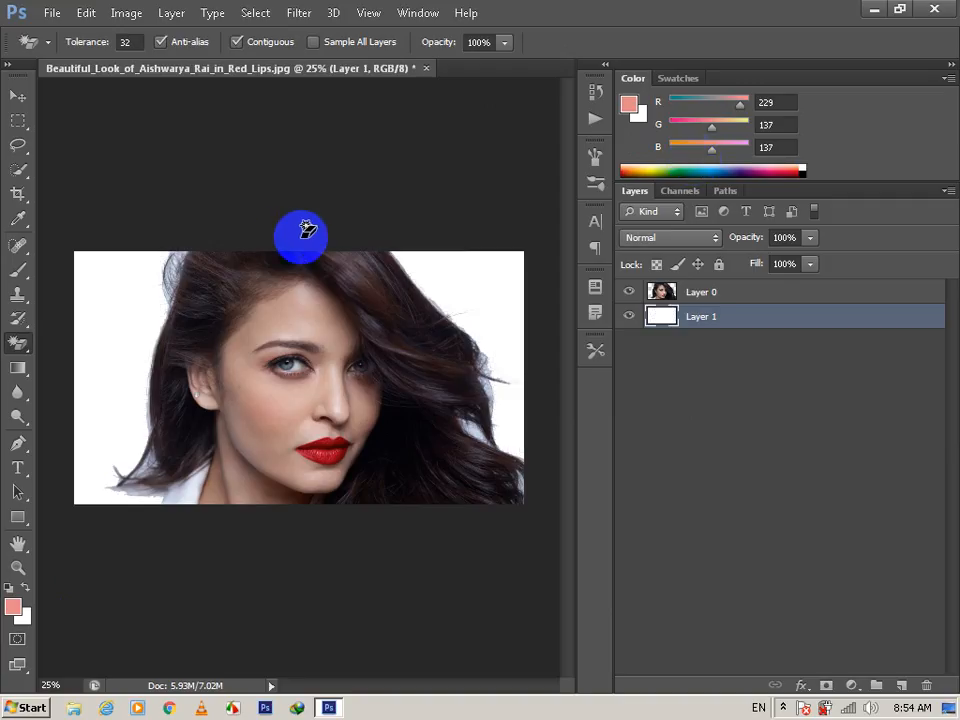
left_click(134, 463)
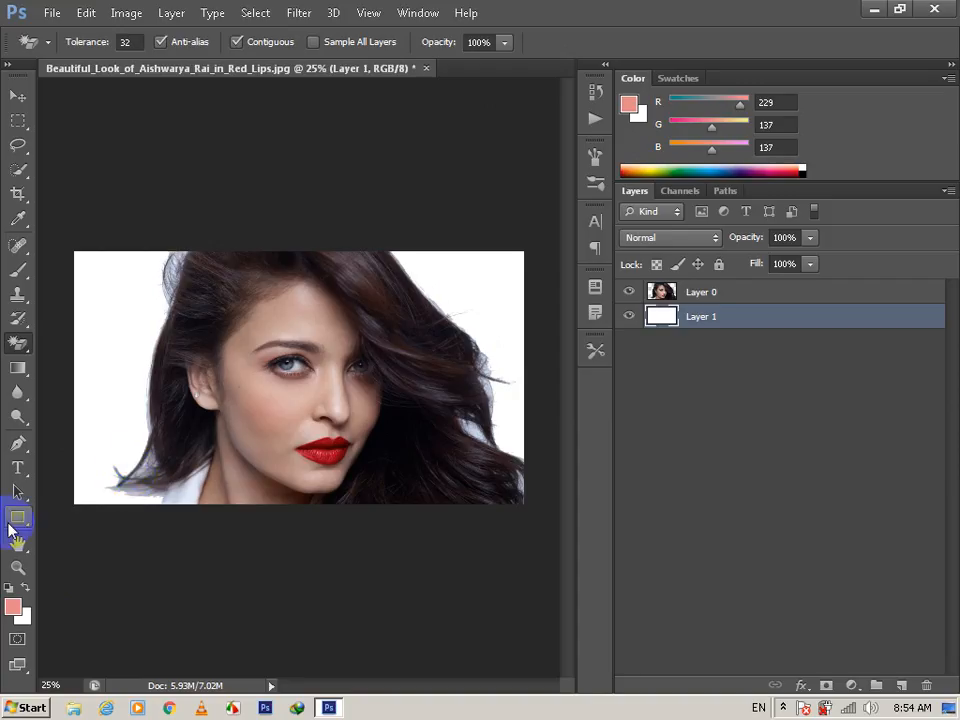
left_click(21, 614)
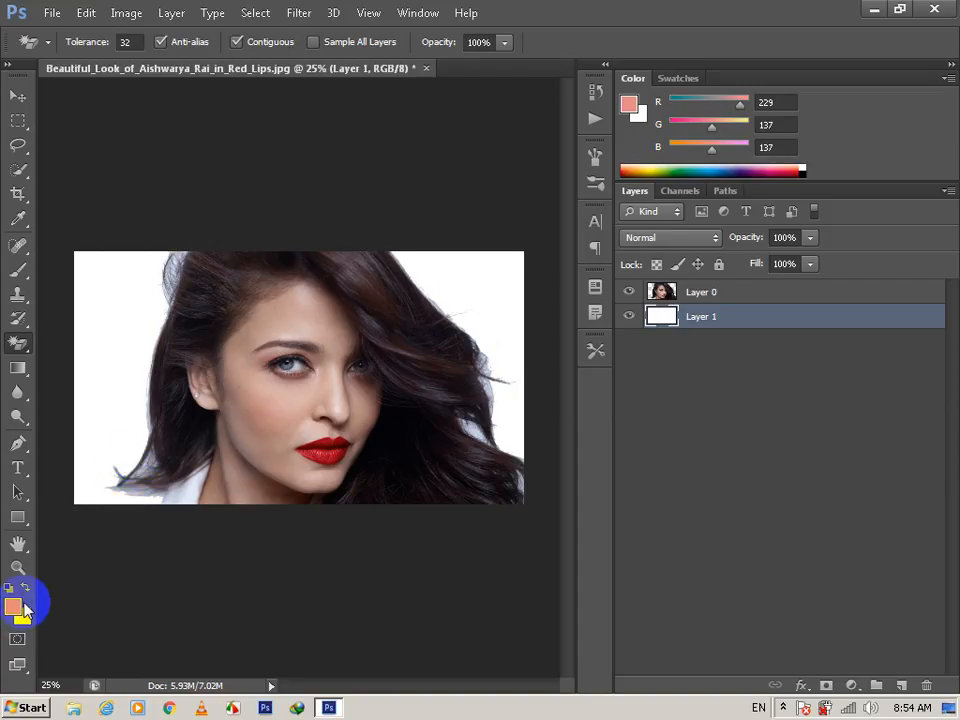
left_click(18, 567)
left_click(26, 589)
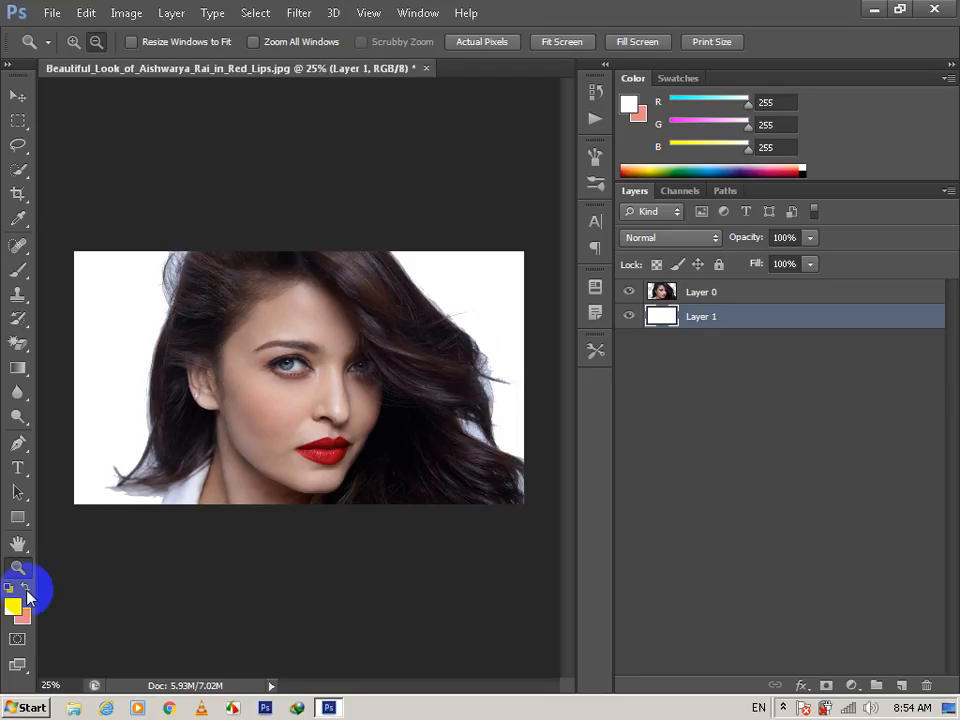
key("ctrl+BackSpace")
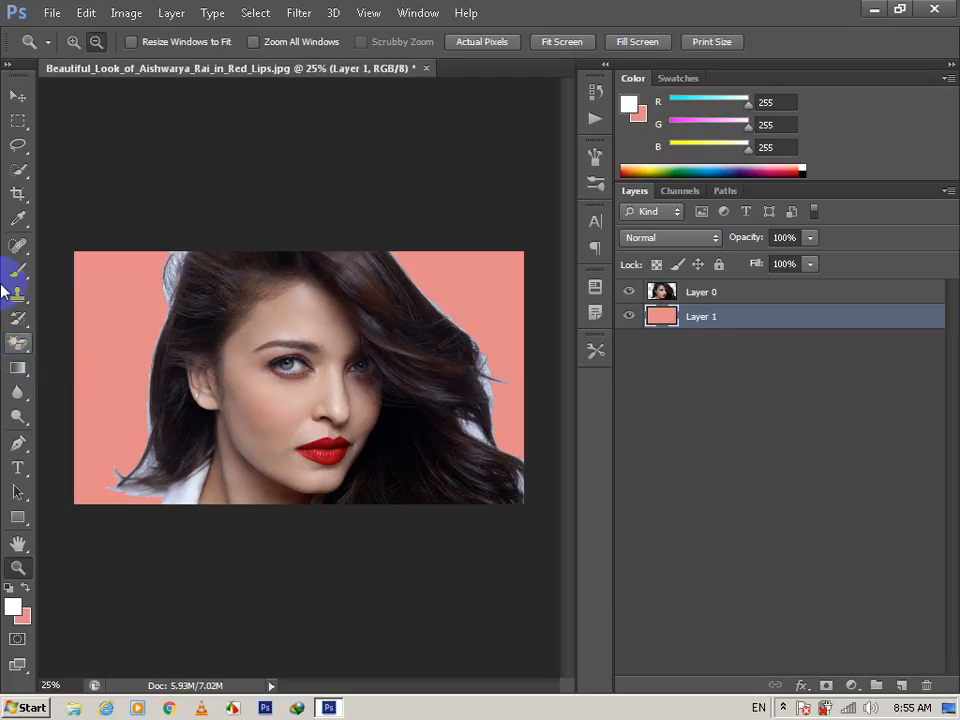
- Close the pink-backed portrait without saving and open Beautiful_Megan_Fox_American_Hollywood_Actress_HD_Wallpaper.jpg from the holleywood folder
left_click(426, 68)
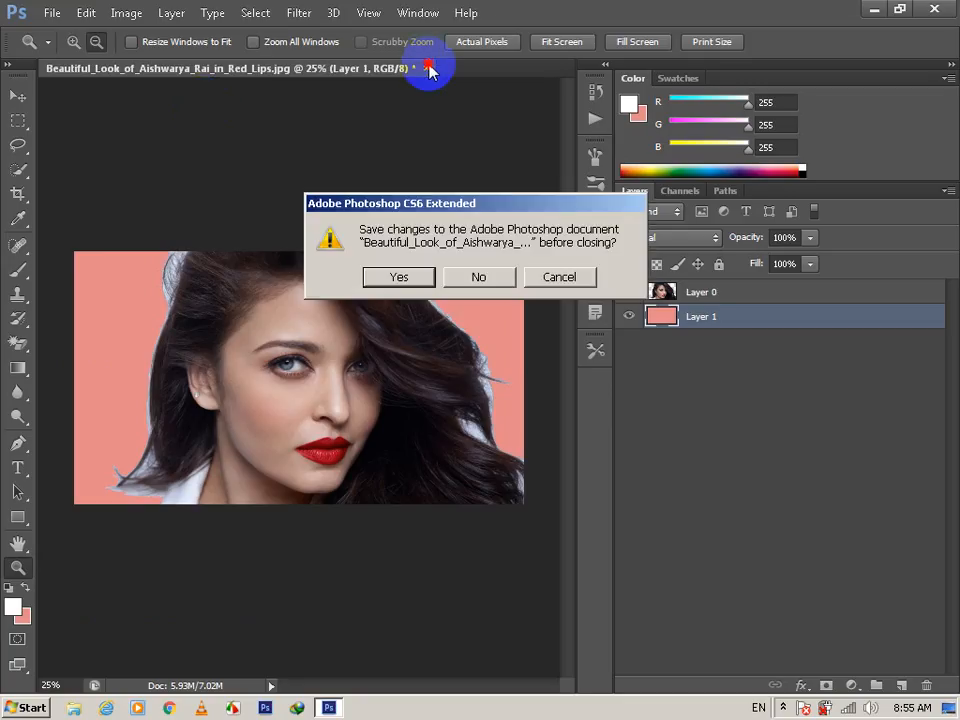
left_click(479, 275)
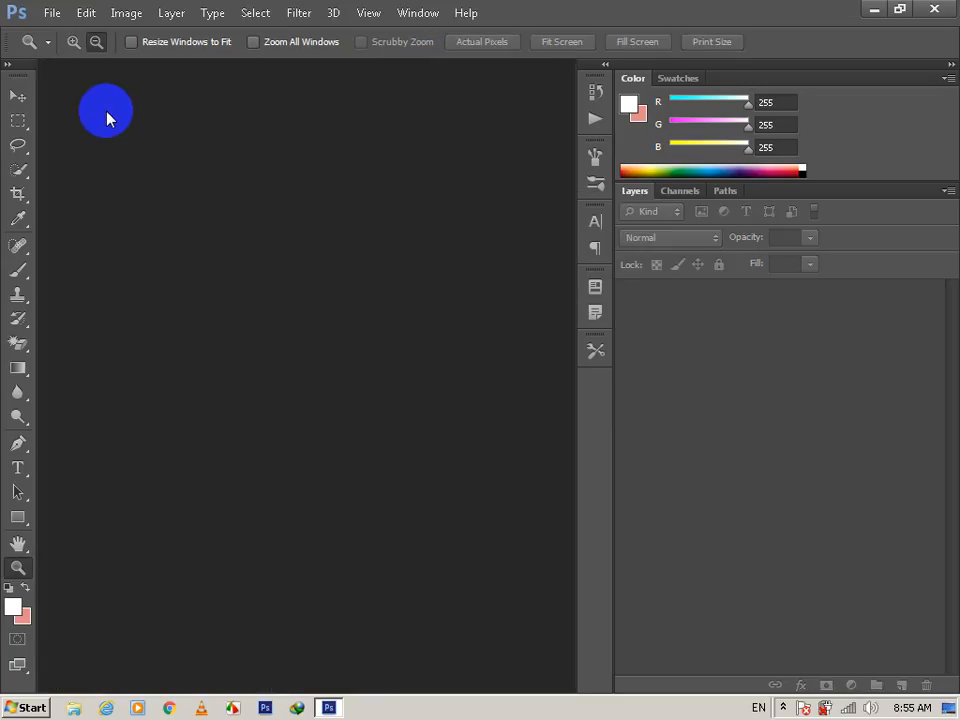
left_click(52, 13)
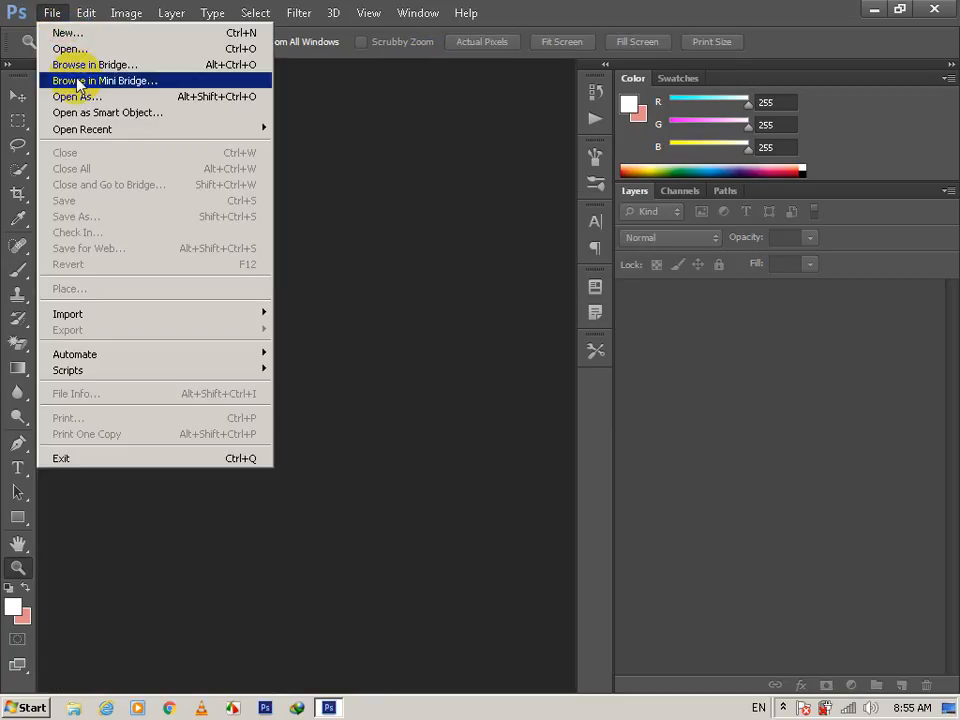
left_click(60, 48)
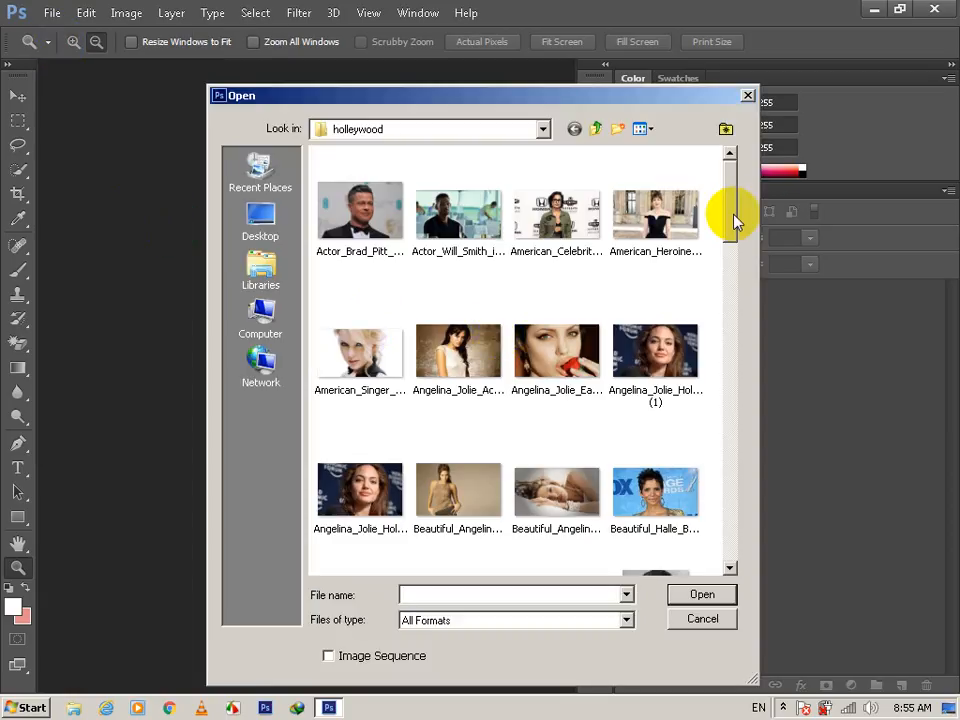
left_click_drag(733, 221, 731, 300)
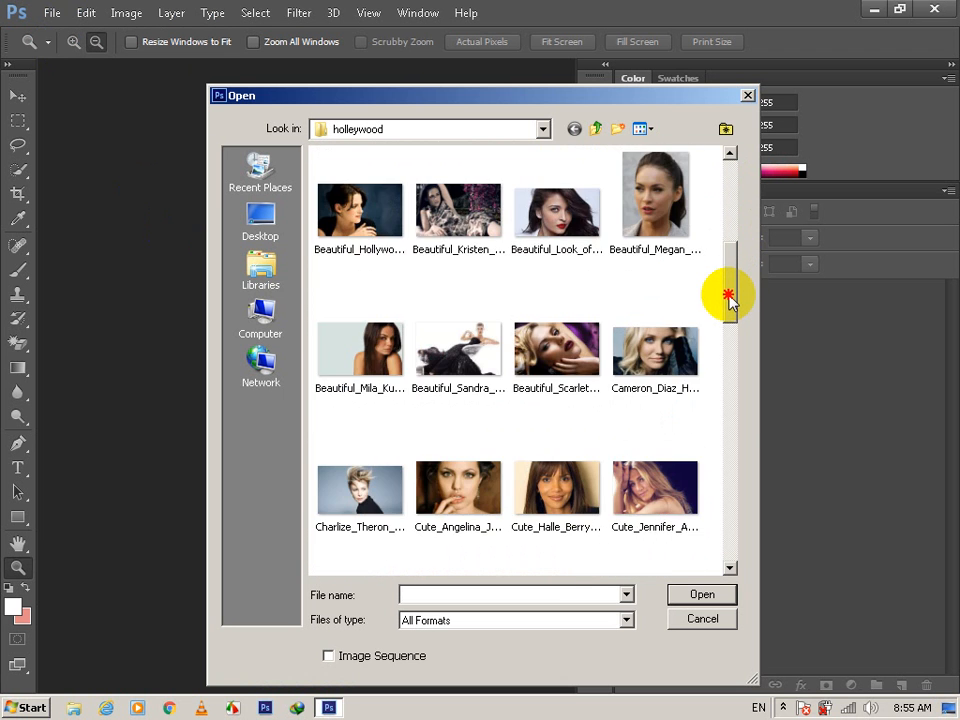
left_click(672, 208)
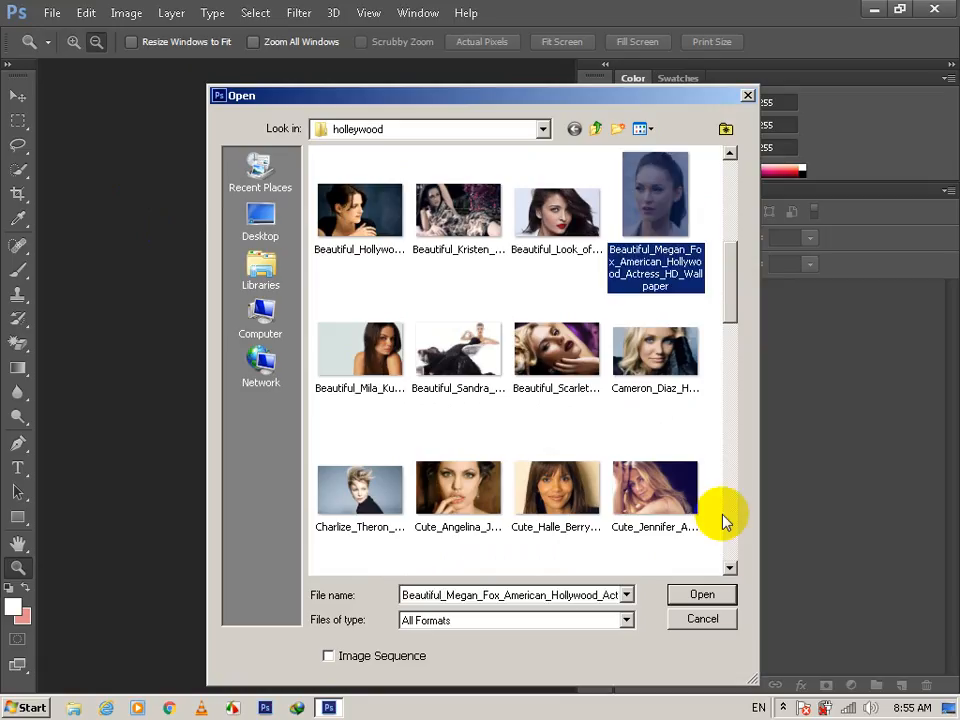
left_click(722, 598)
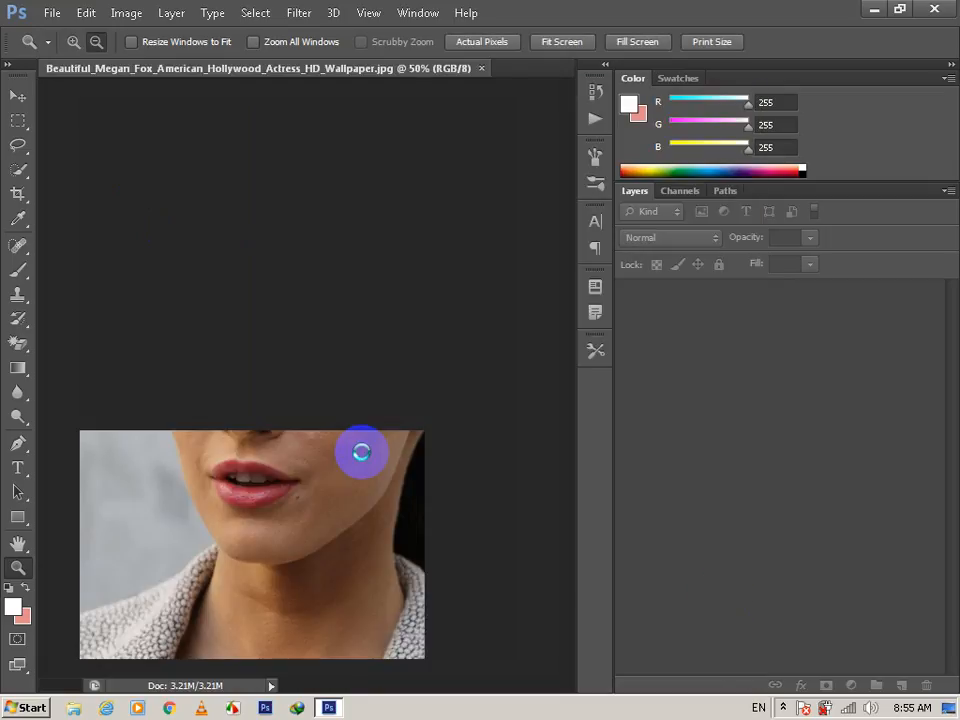
- Erase the grey wall on both sides of the woman's head with the Magic Eraser Tool at tolerance 32
left_click(19, 348)
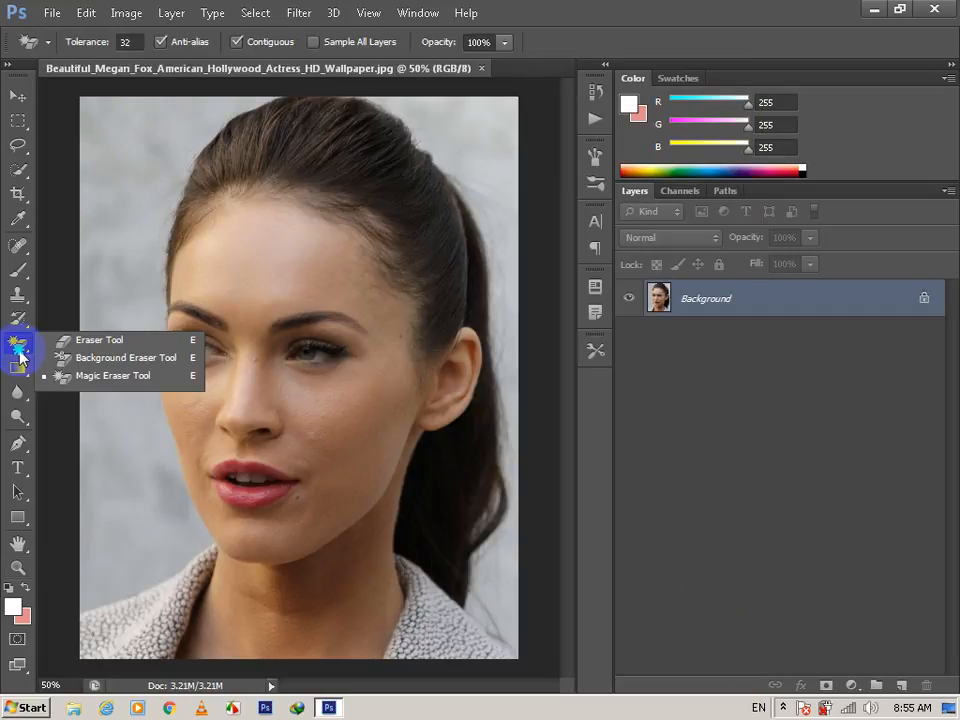
left_click(61, 376)
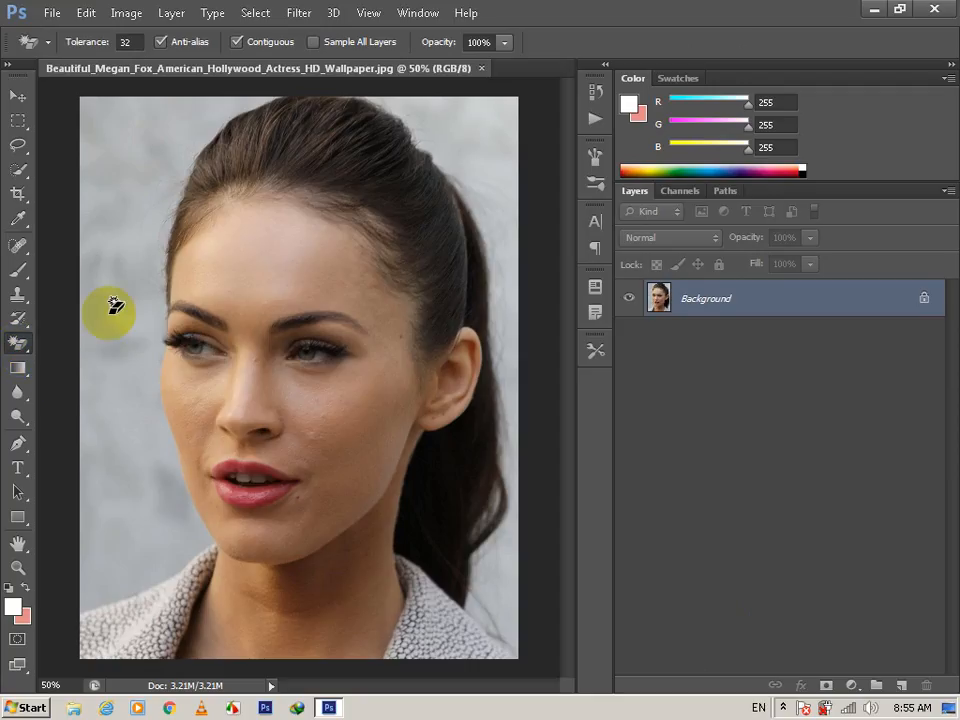
left_click(111, 270)
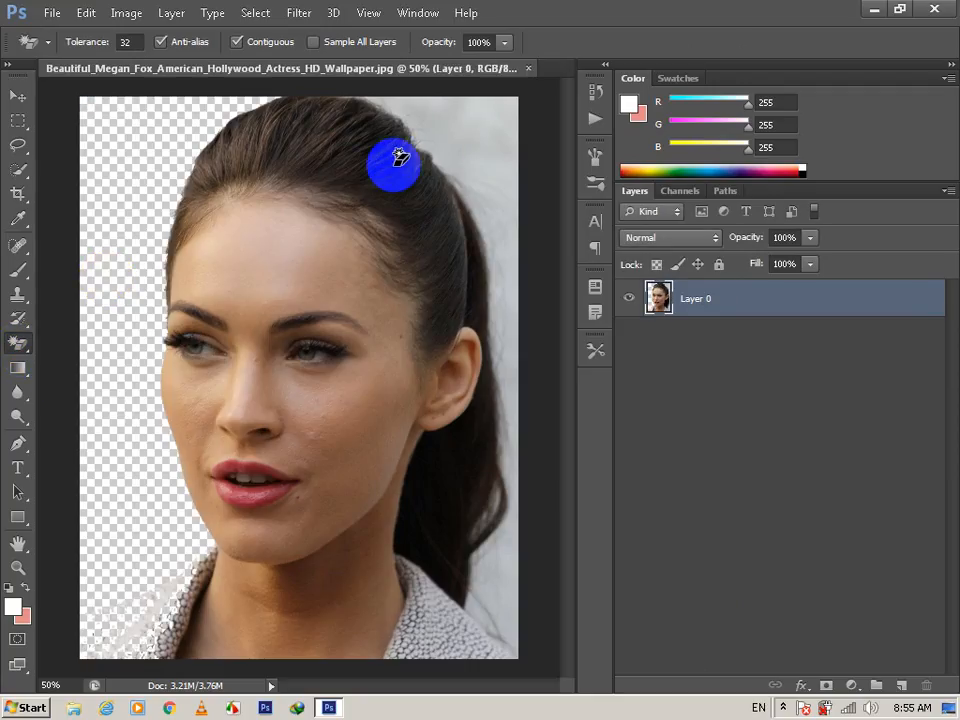
left_click(505, 128)
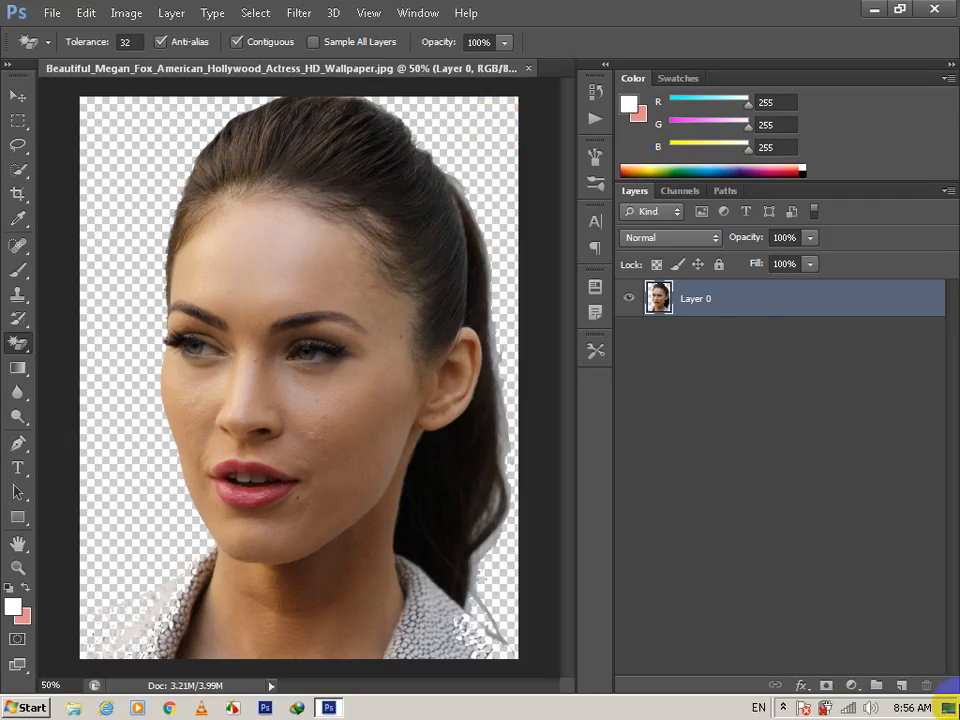
- Add a new layer, place it beneath the portrait layer and fill it with the white foreground colour
left_click(901, 688)
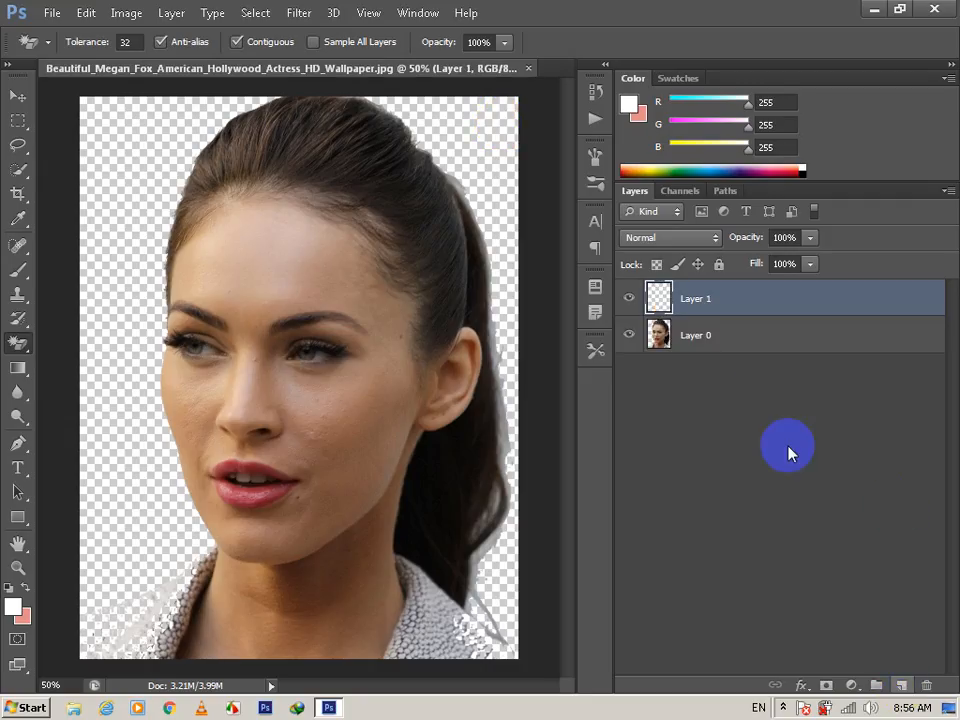
left_click(658, 330)
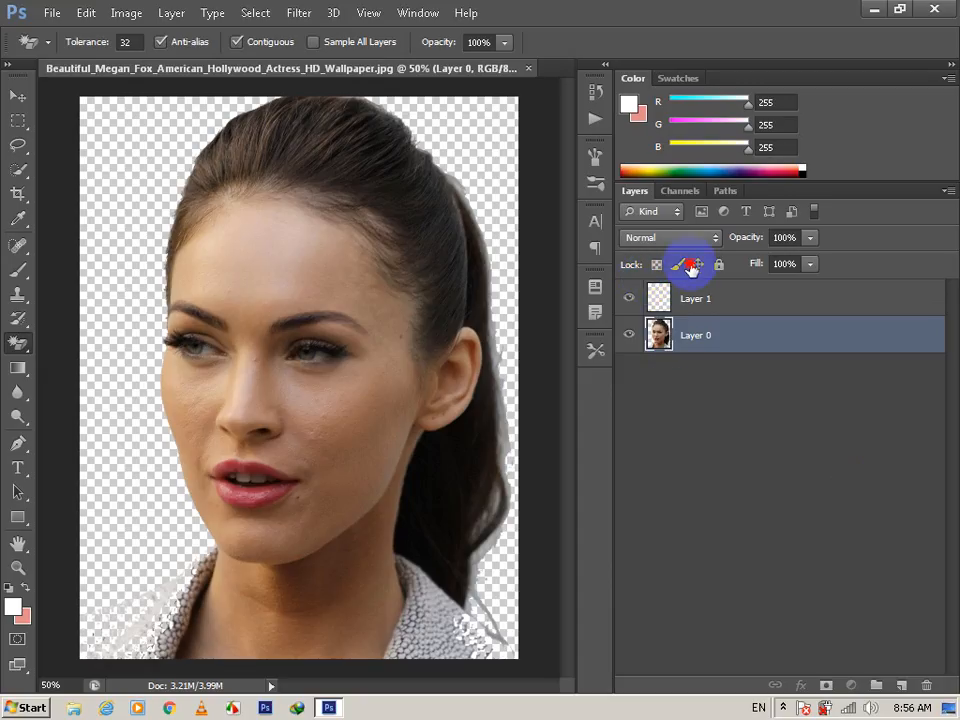
left_click_drag(692, 338, 674, 280)
left_click_drag(671, 335, 667, 290)
left_click(657, 336)
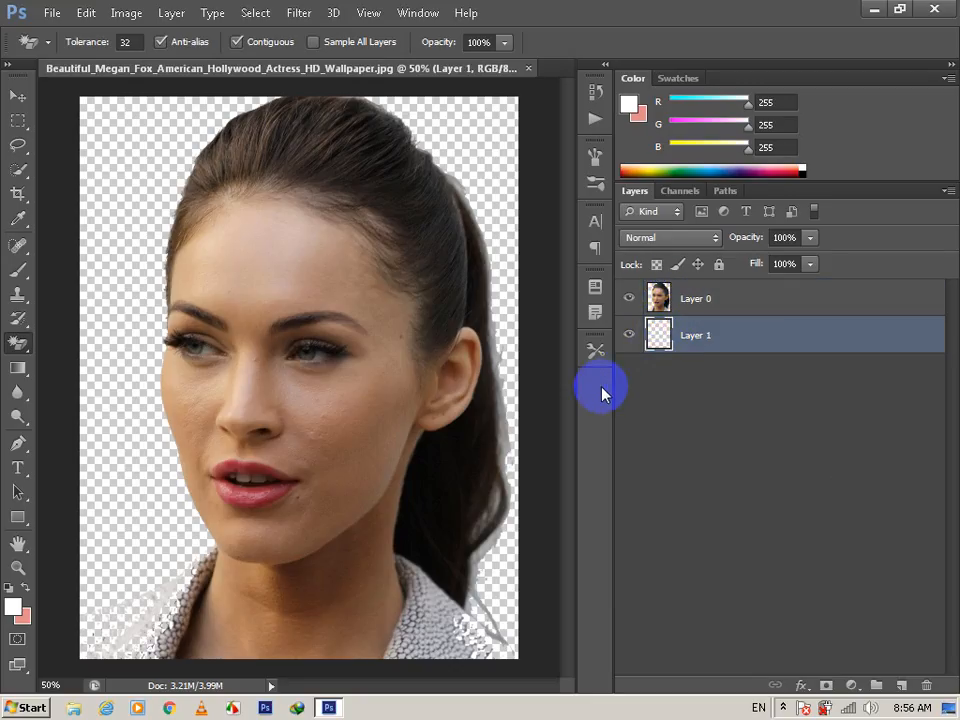
key("alt+BackSpace")
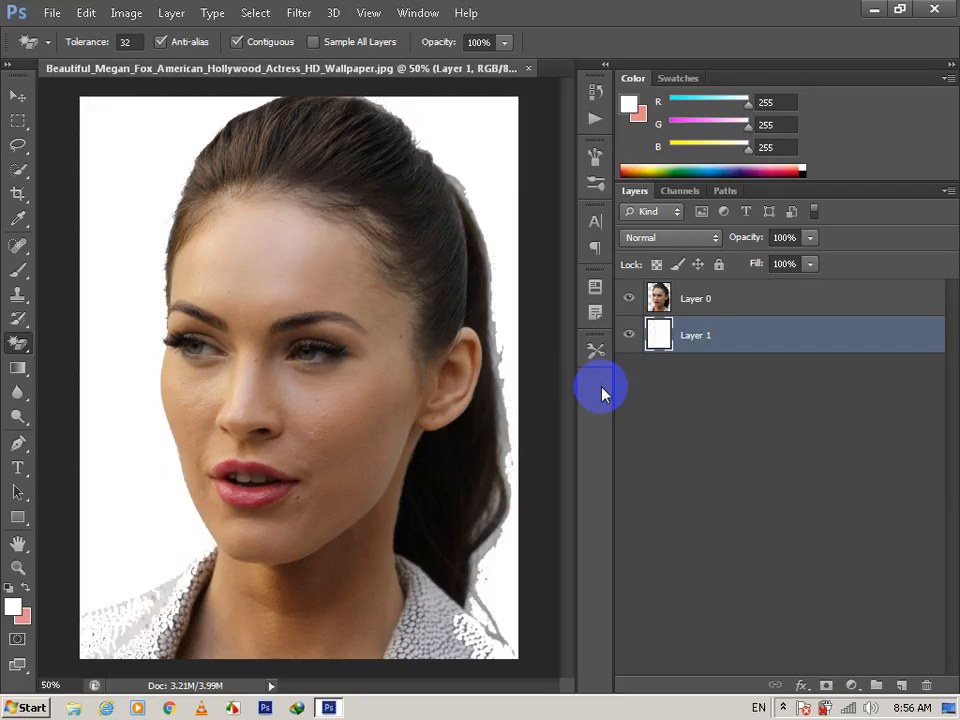
- Set the foreground colour to bright green (RGB 77, 238, 80) and fill the layer beneath the portrait with it
left_click(12, 605)
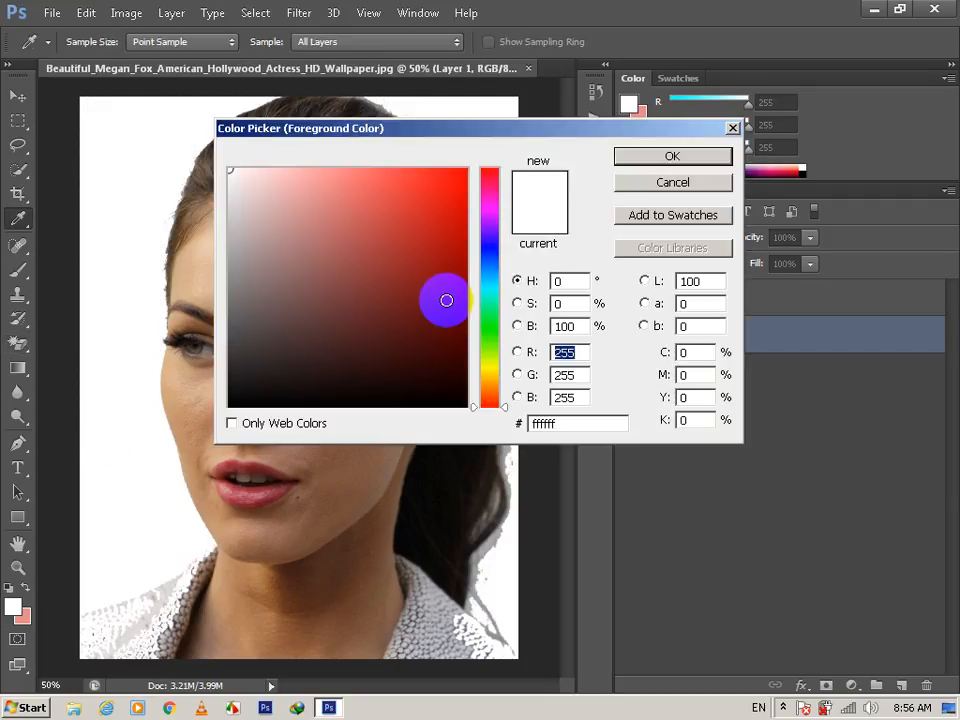
left_click(416, 311)
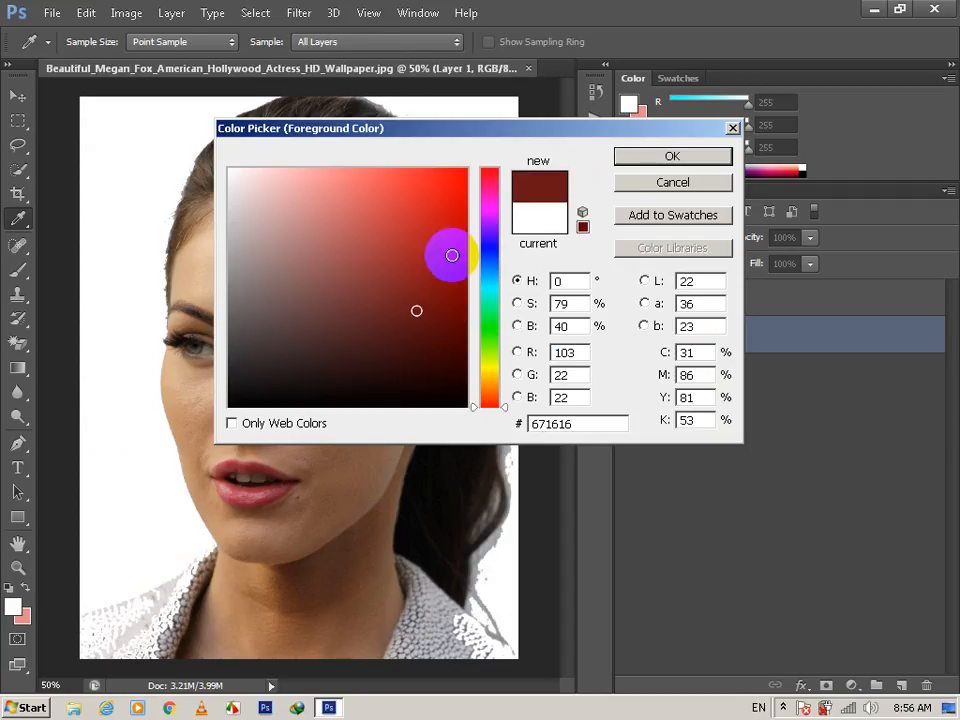
left_click(489, 327)
left_click(396, 190)
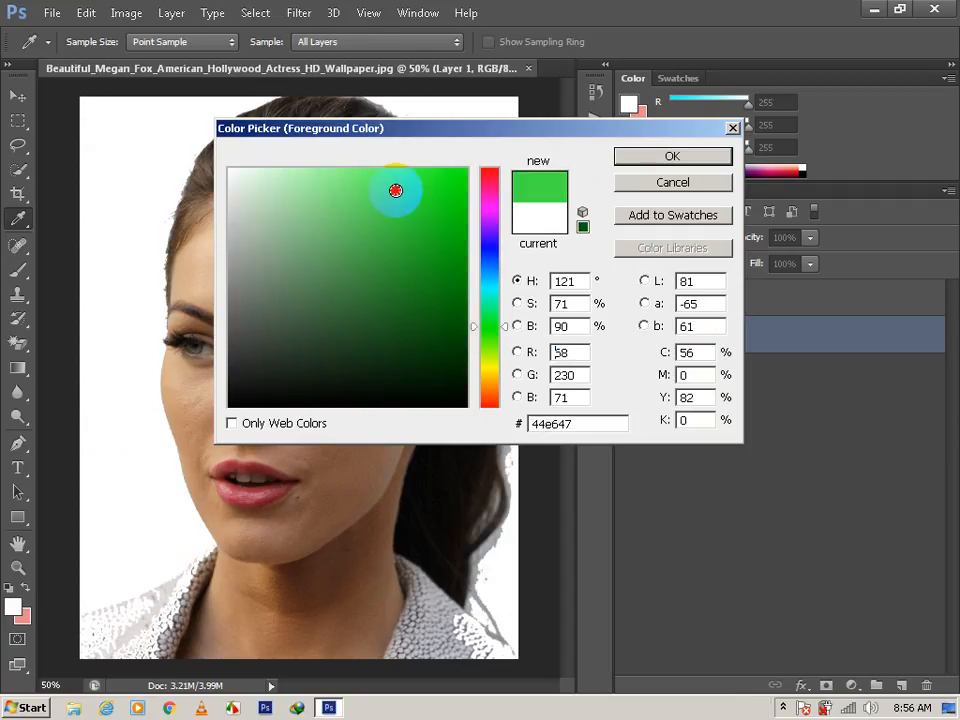
left_click_drag(396, 190, 390, 184)
left_click(656, 158)
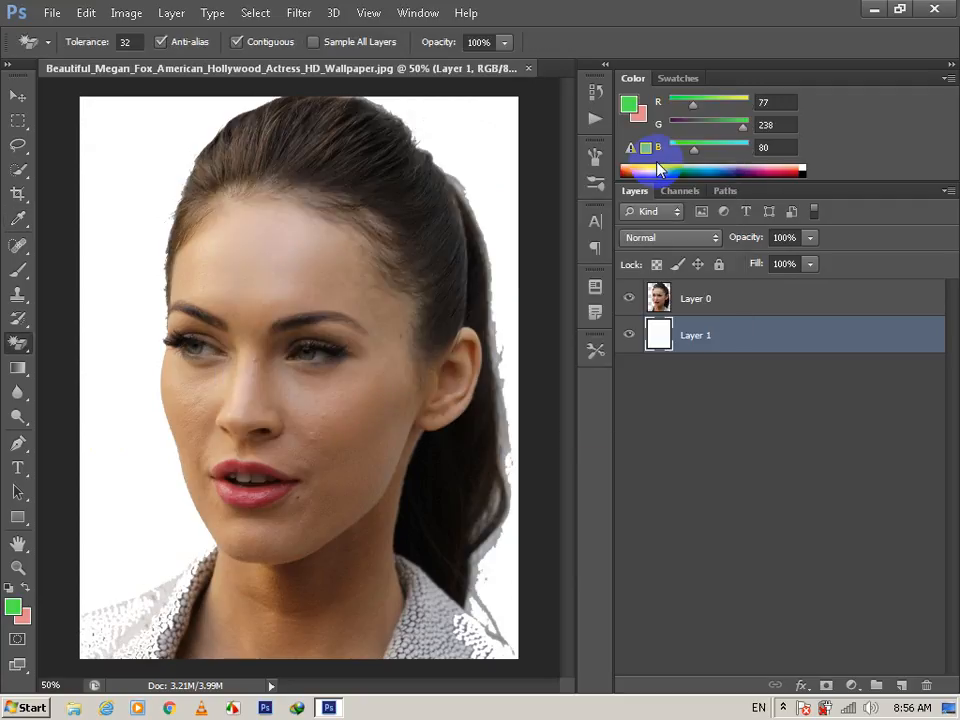
key("alt+BackSpace")
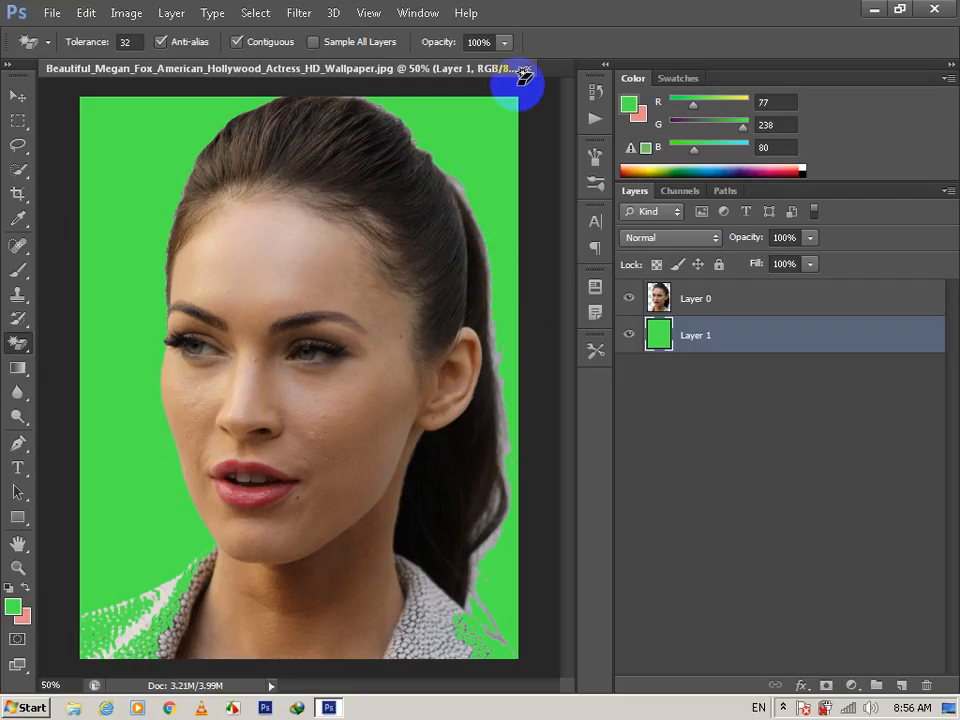
- Close the green-backed portrait without saving the changes
left_click(53, 14)
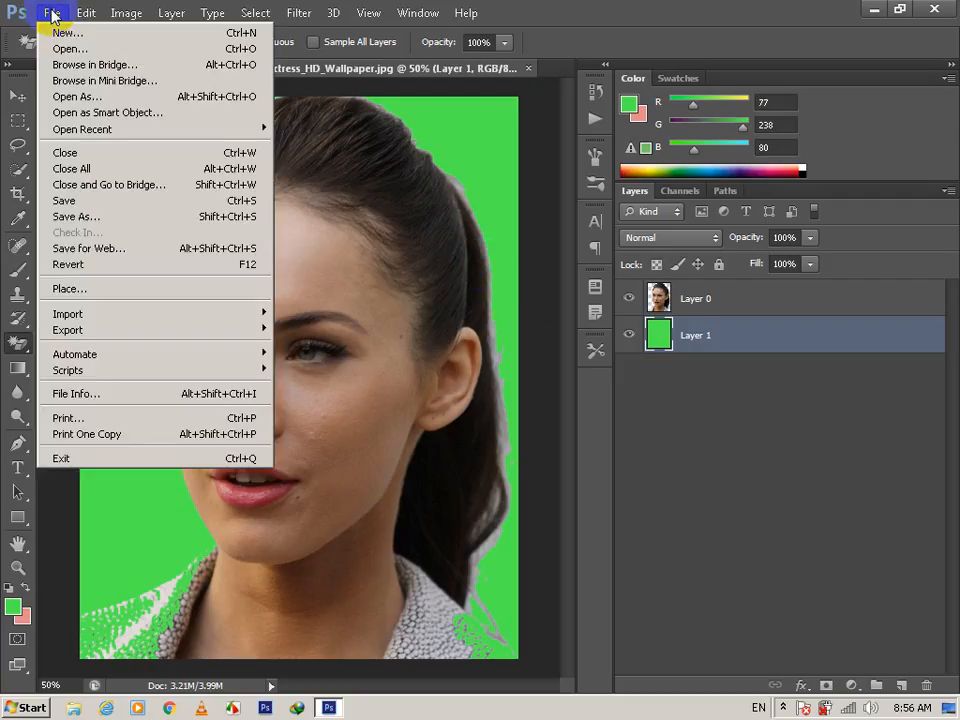
left_click(528, 68)
left_click(490, 276)
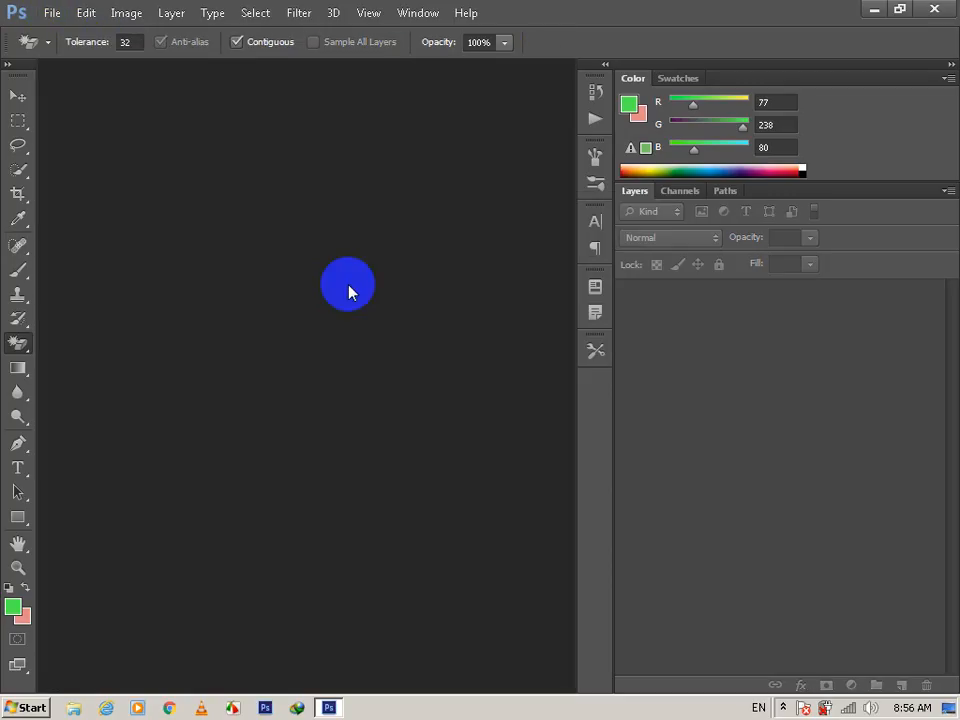
- Open Beautiful_Mila_Kunis_Hollywood_Celebrity.jpg from the holleywood folder and erase the pale backdrop on both sides of the woman with the Magic Eraser Tool
left_click(53, 14)
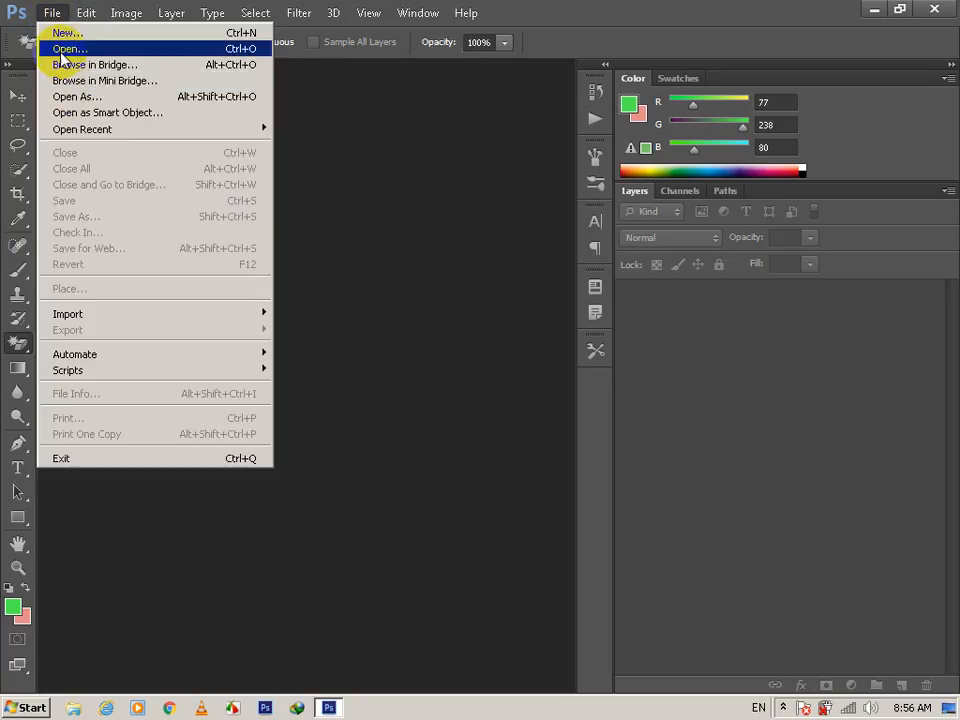
left_click(61, 50)
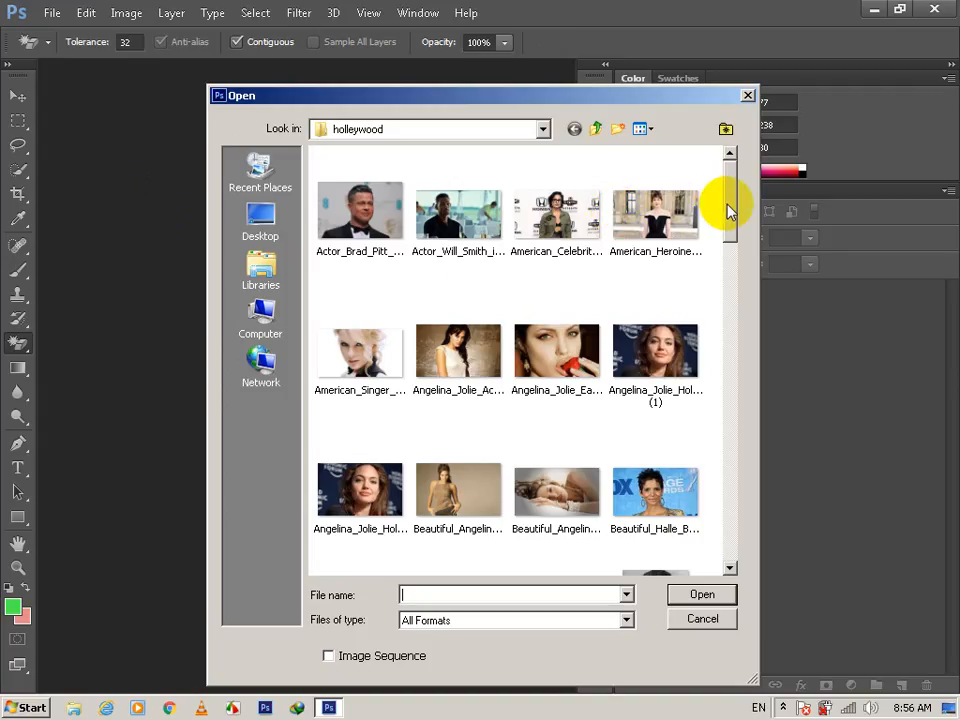
left_click_drag(728, 212, 734, 300)
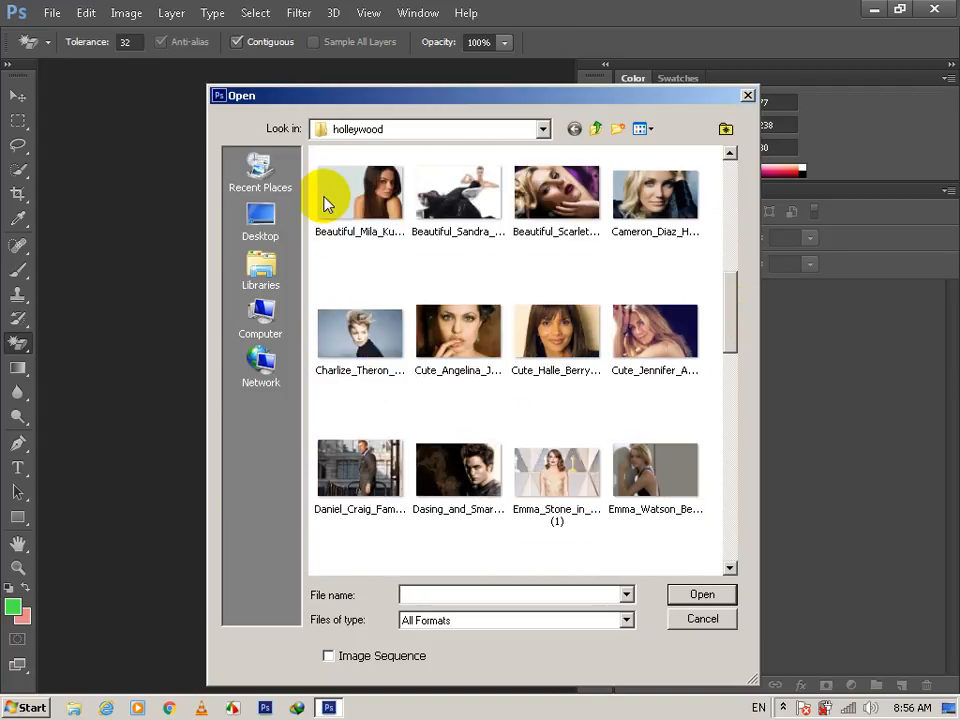
left_click(328, 205)
left_click(701, 597)
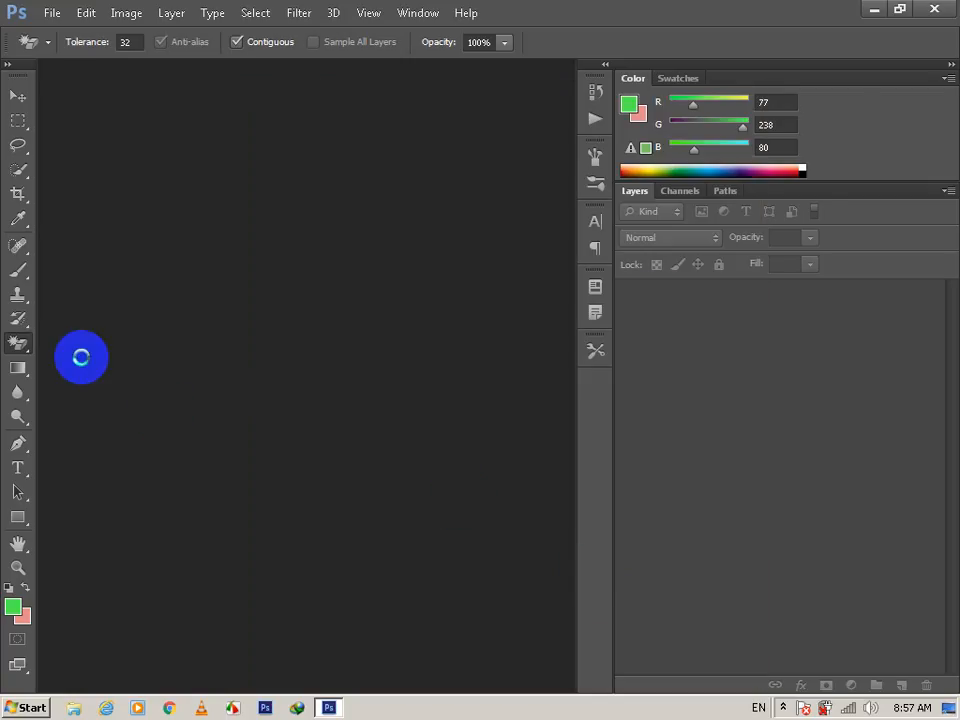
left_click(223, 307)
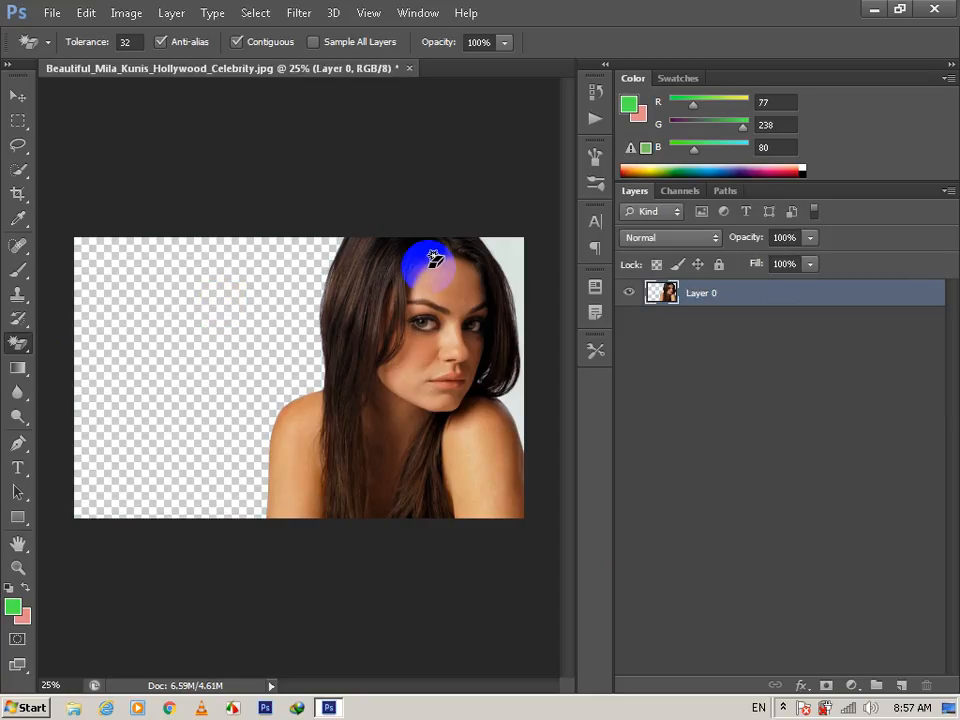
left_click(506, 254)
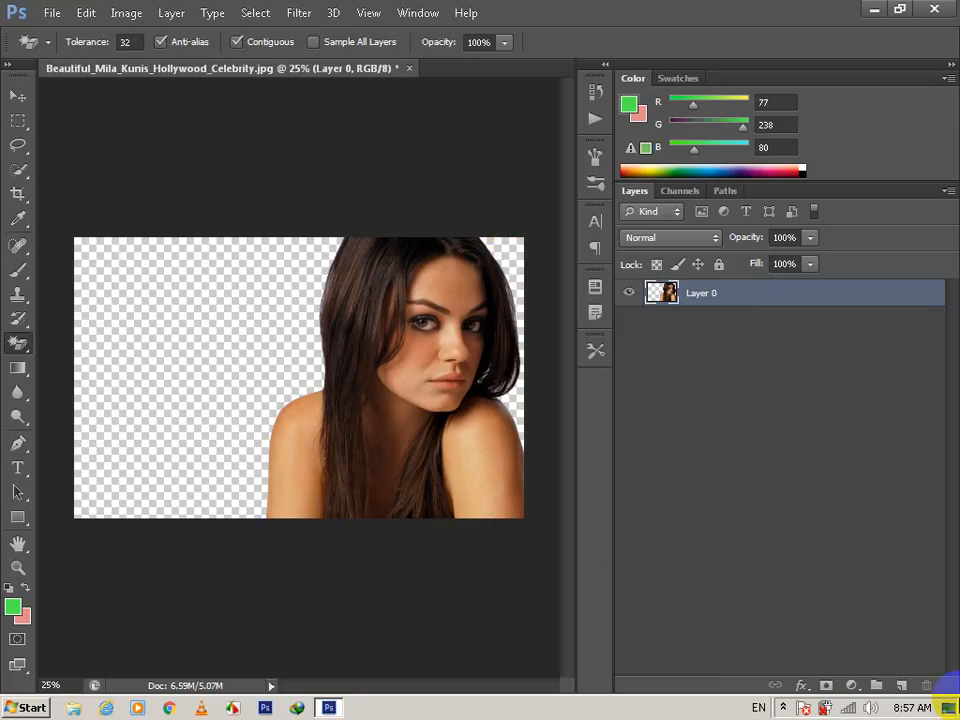
- Open Charlize_Theron_HD_Wallpaper from the holleywood folder, keeping the current portrait open
left_click(52, 12)
left_click(71, 50)
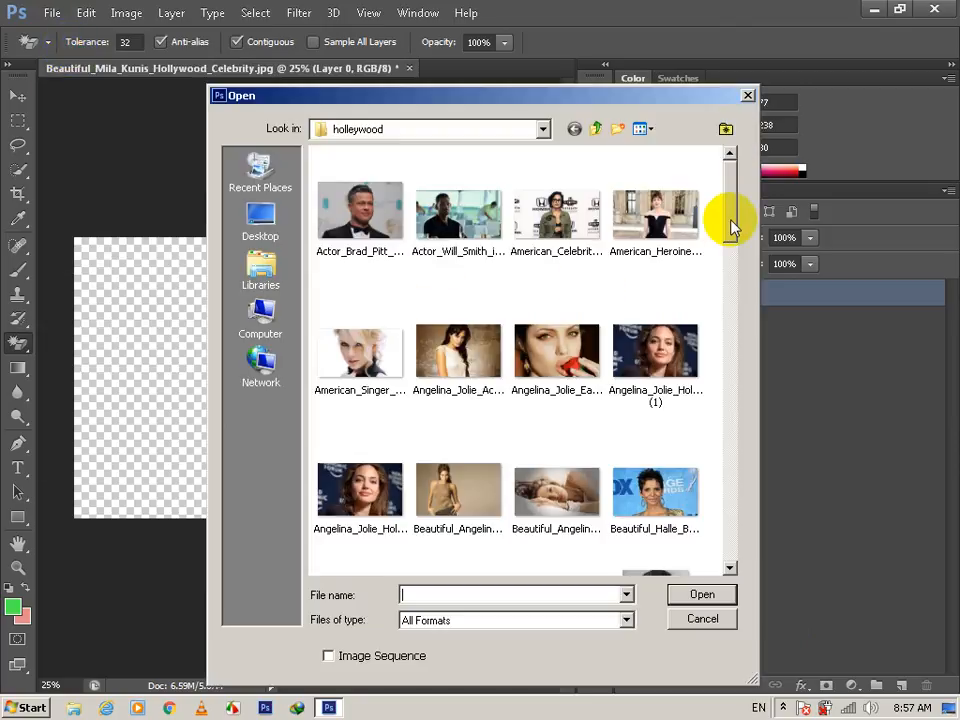
left_click_drag(731, 223, 724, 316)
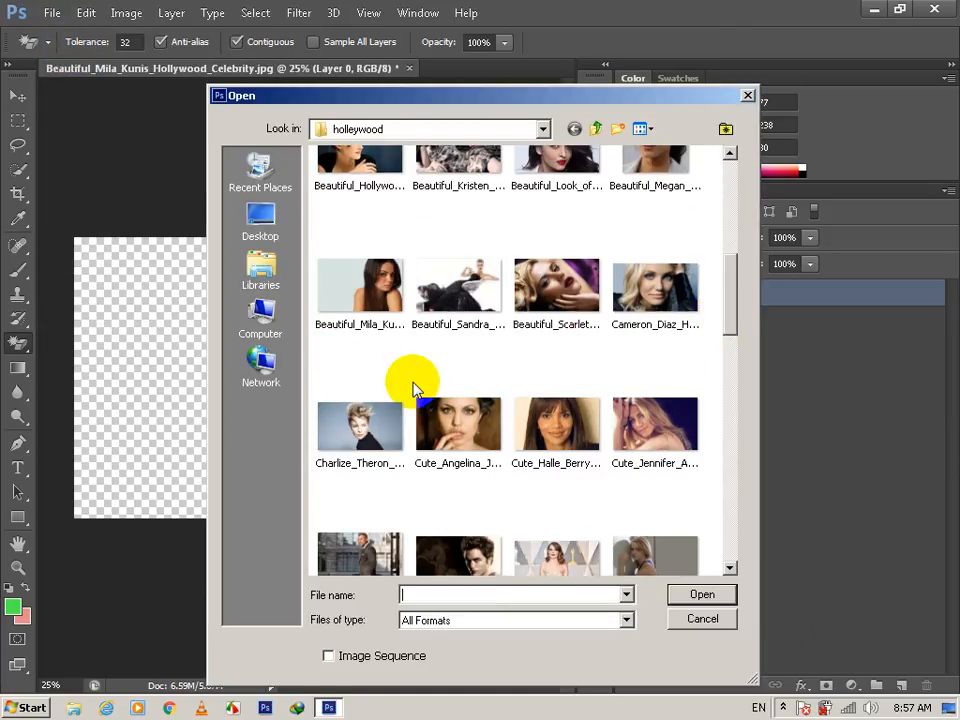
left_click(372, 415)
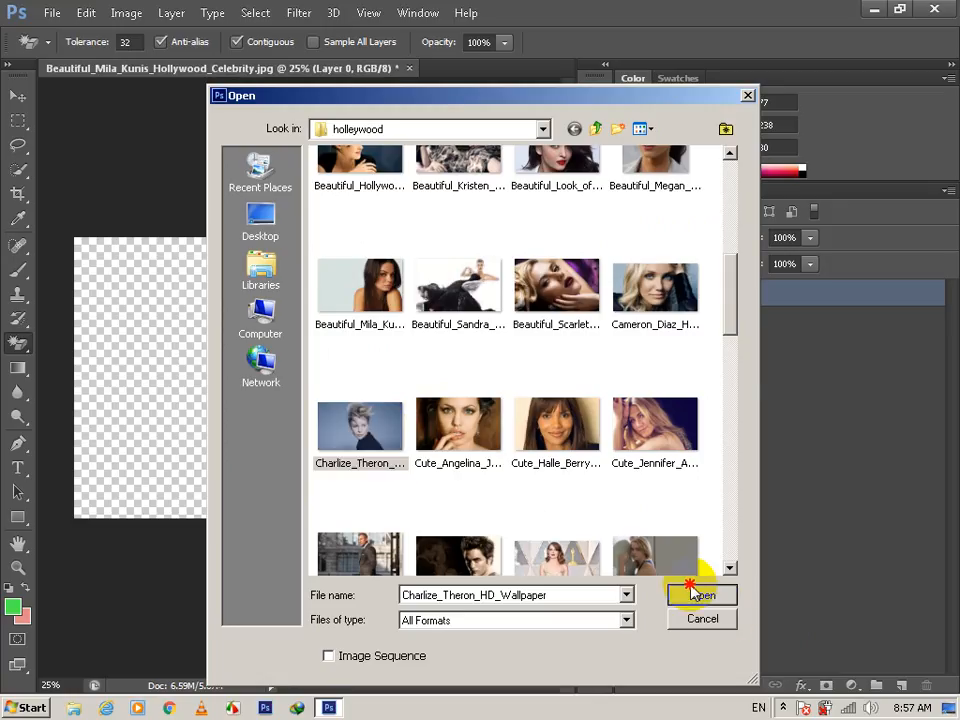
left_click(690, 594)
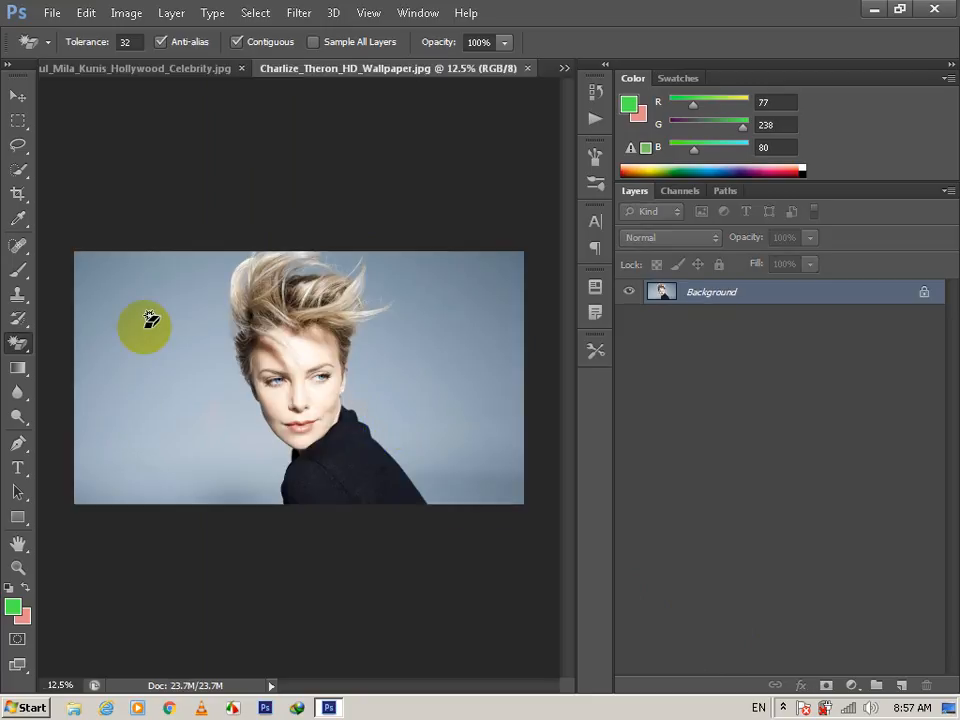
- Erase the blue-grey backdrop around the short-haired woman with the Magic Eraser Tool, including the leftover patches at the corner, cheek and hair
left_click(145, 327)
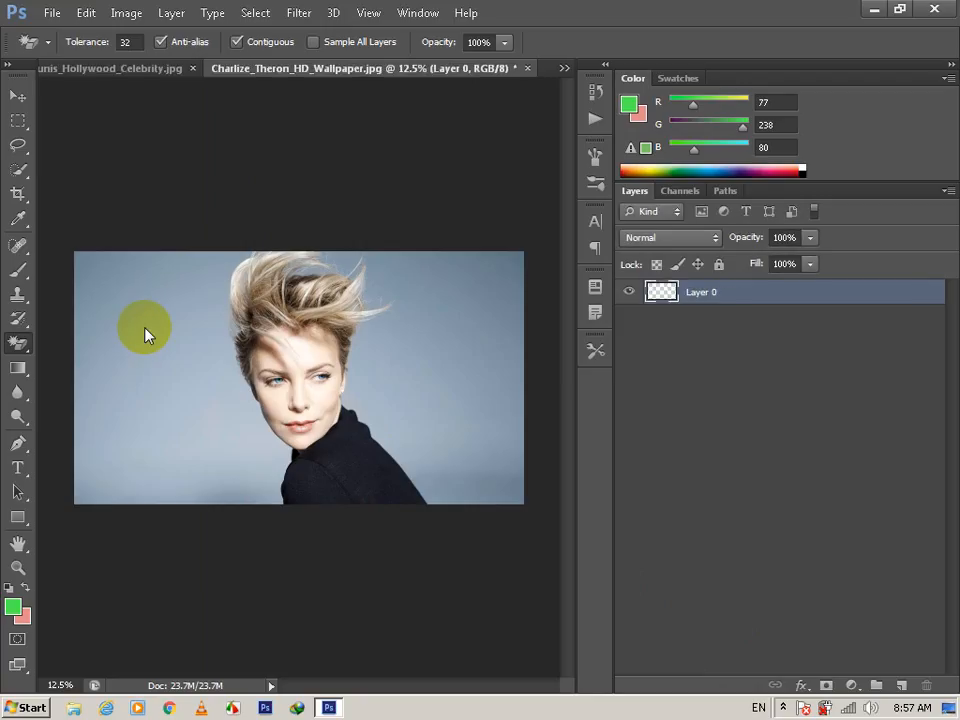
left_click(227, 422)
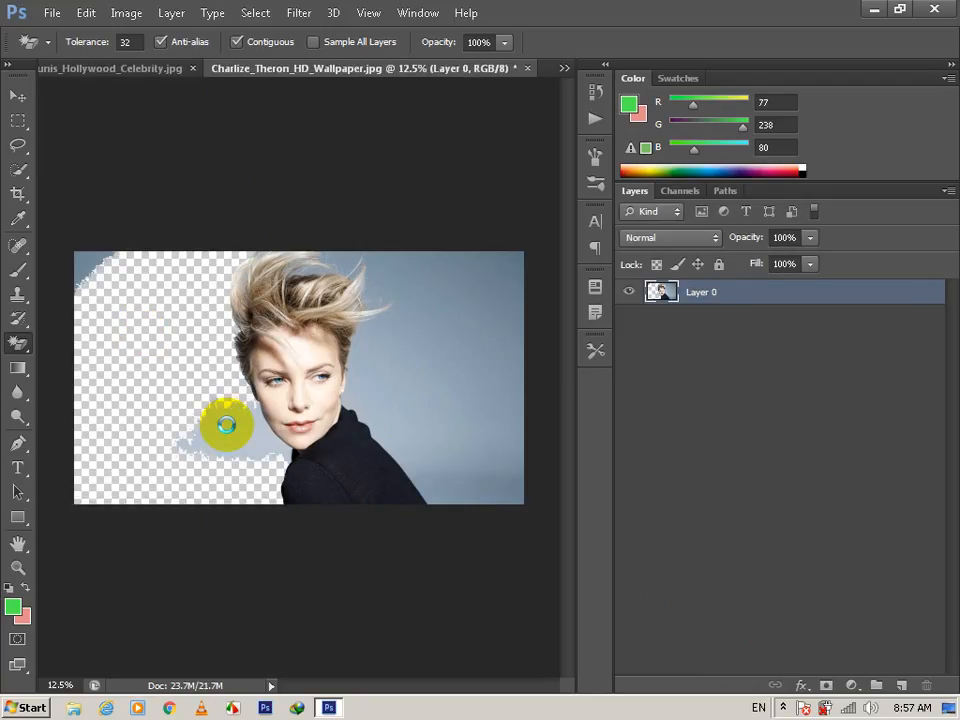
left_click(88, 250)
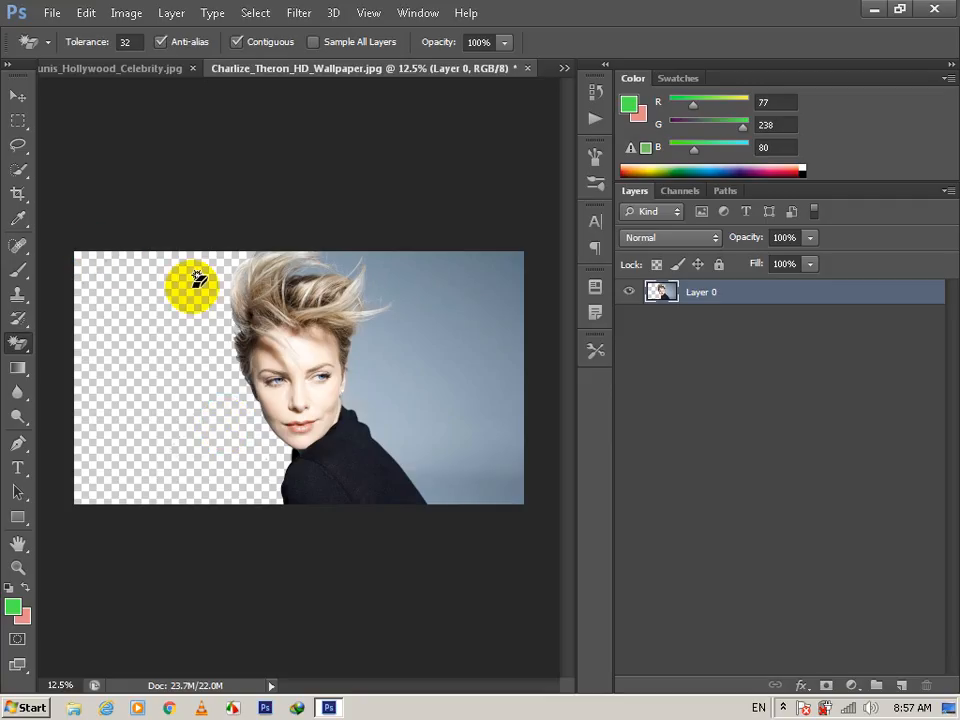
left_click(477, 327)
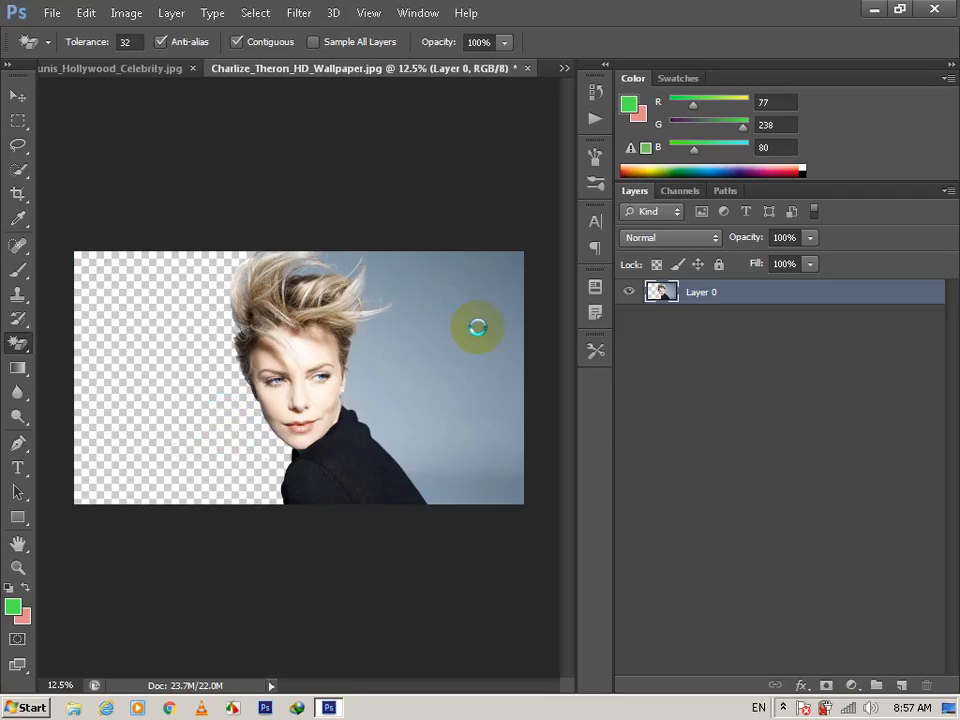
left_click(388, 377)
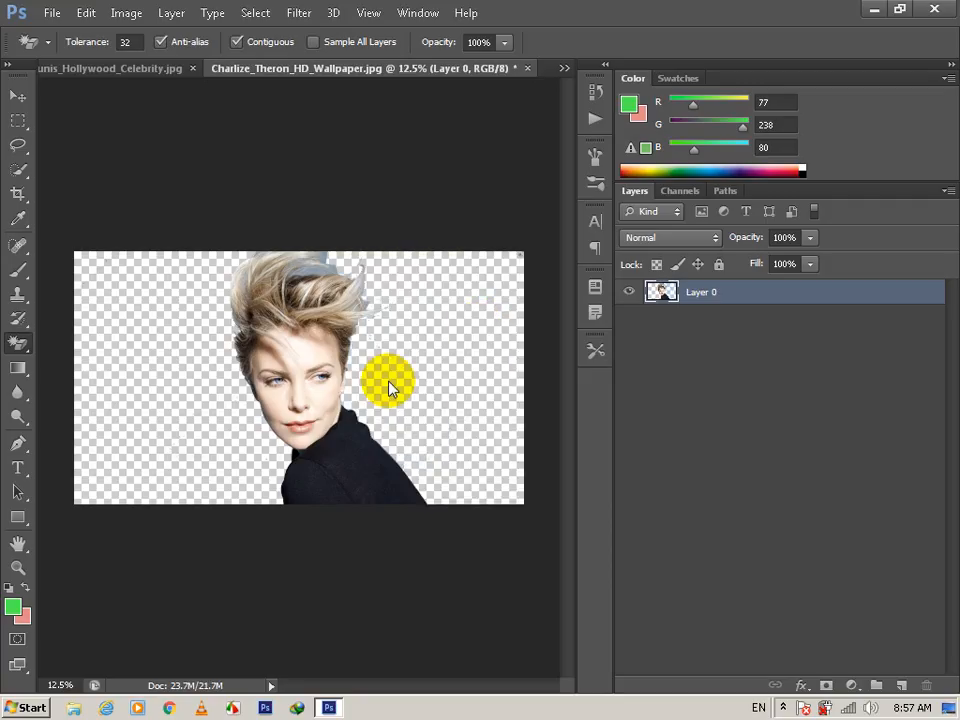
left_click(369, 253)
left_click(326, 257)
left_click(287, 247)
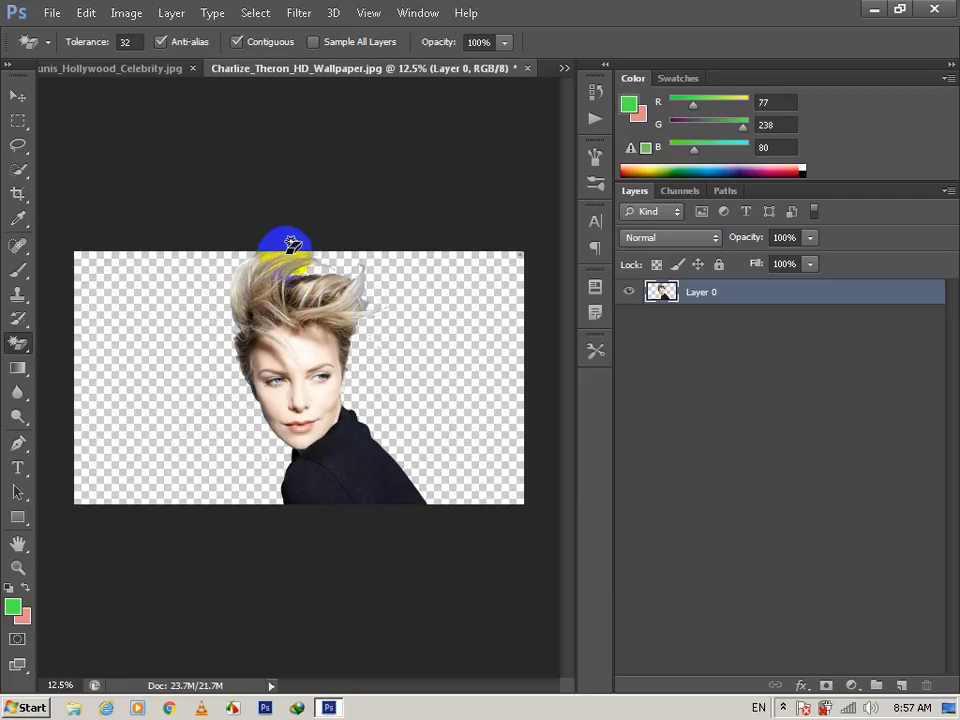
left_click(313, 263)
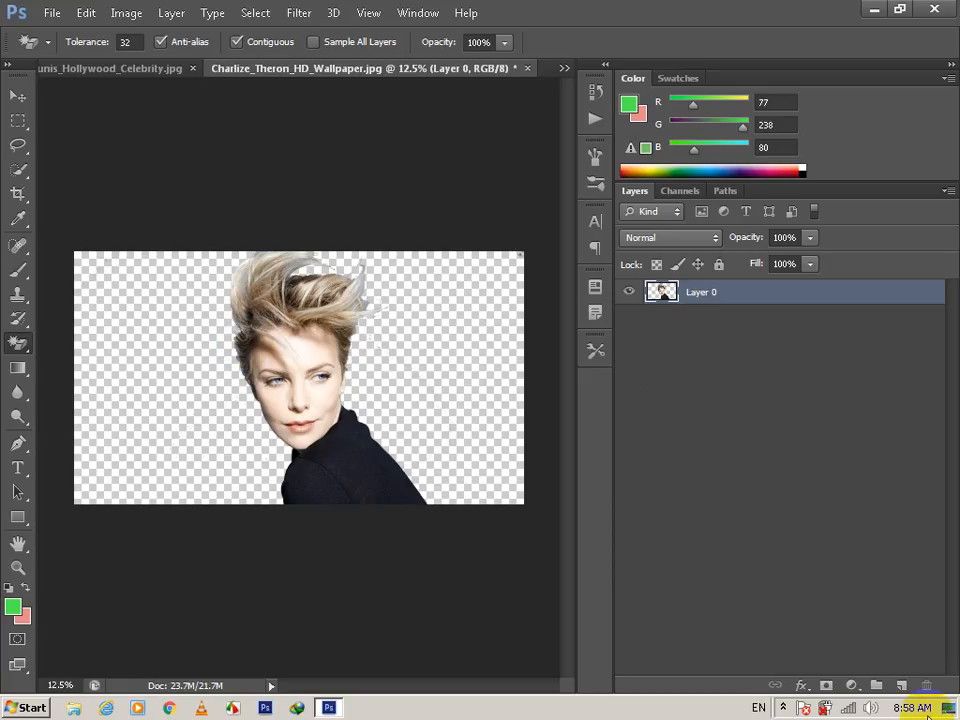
- Add a new empty layer beneath the cut-out portrait layer and make it the active layer
left_click(901, 685)
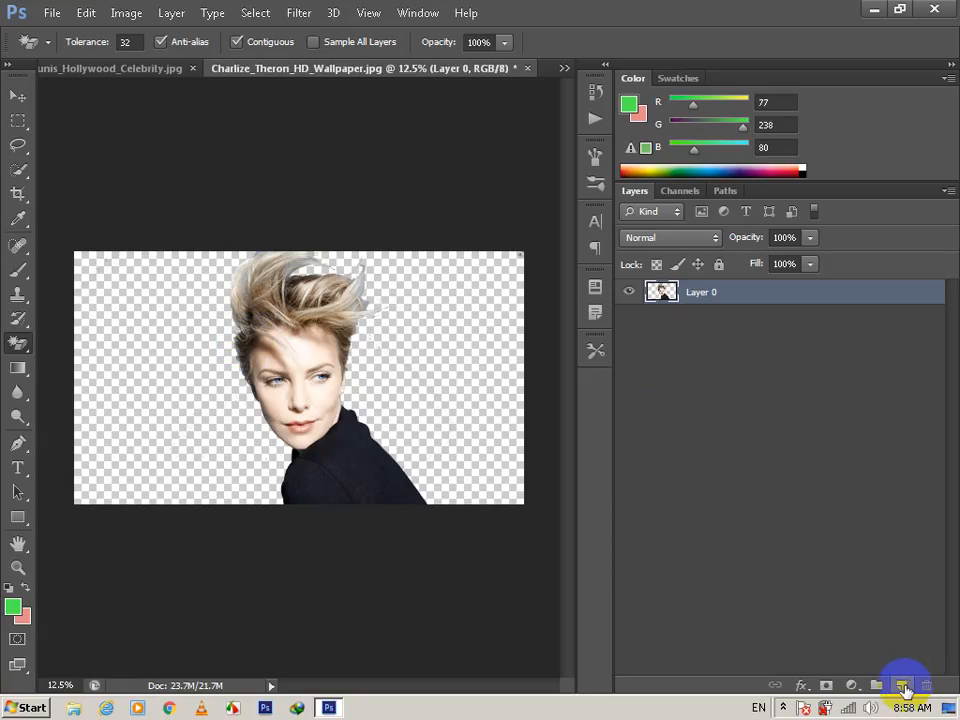
mouse_move(662, 316)
left_mouse_down()
mouse_move(660, 284)
mouse_move(660, 292)
left_mouse_up()
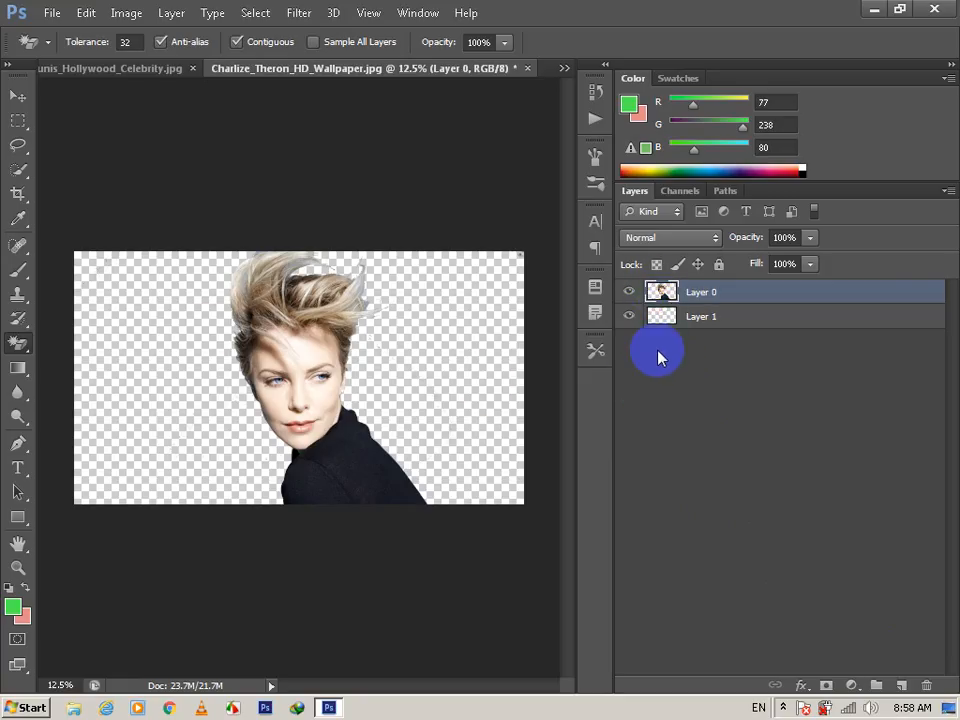
left_click(655, 318)
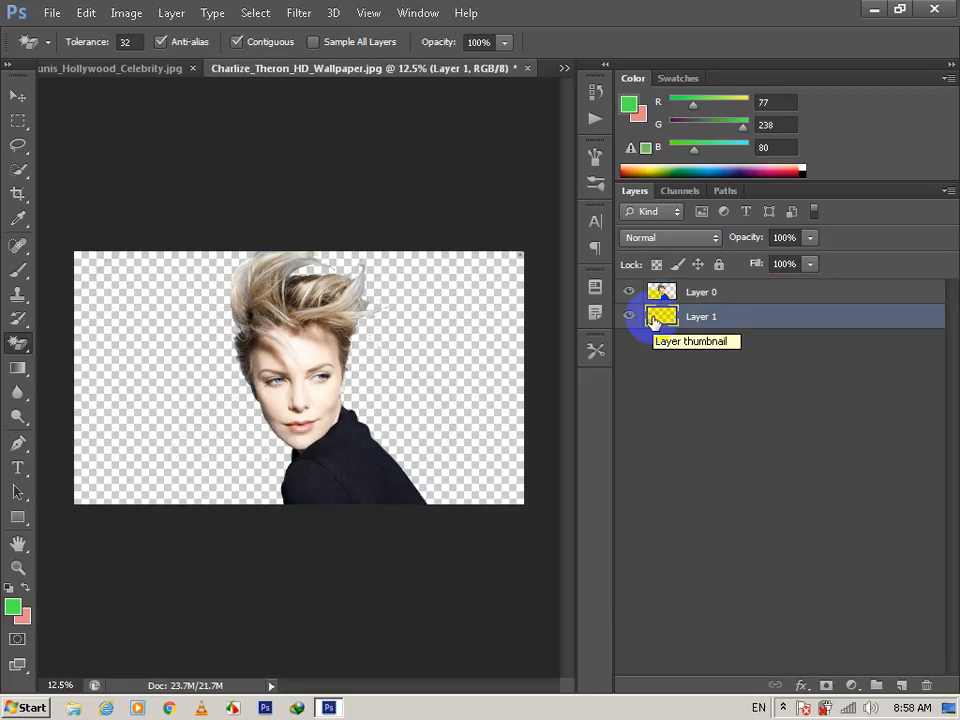
- Fill the empty layer beneath the cut-out with the green foreground colour and try repositioning that backdrop with the Move Tool
key("alt+BackSpace")
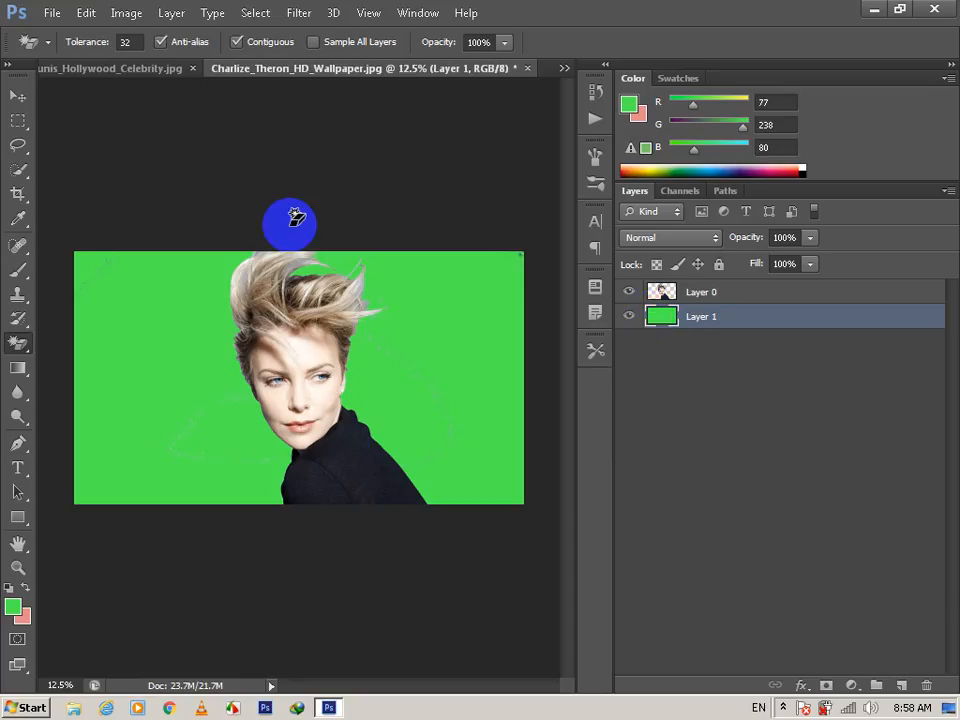
left_click(18, 96)
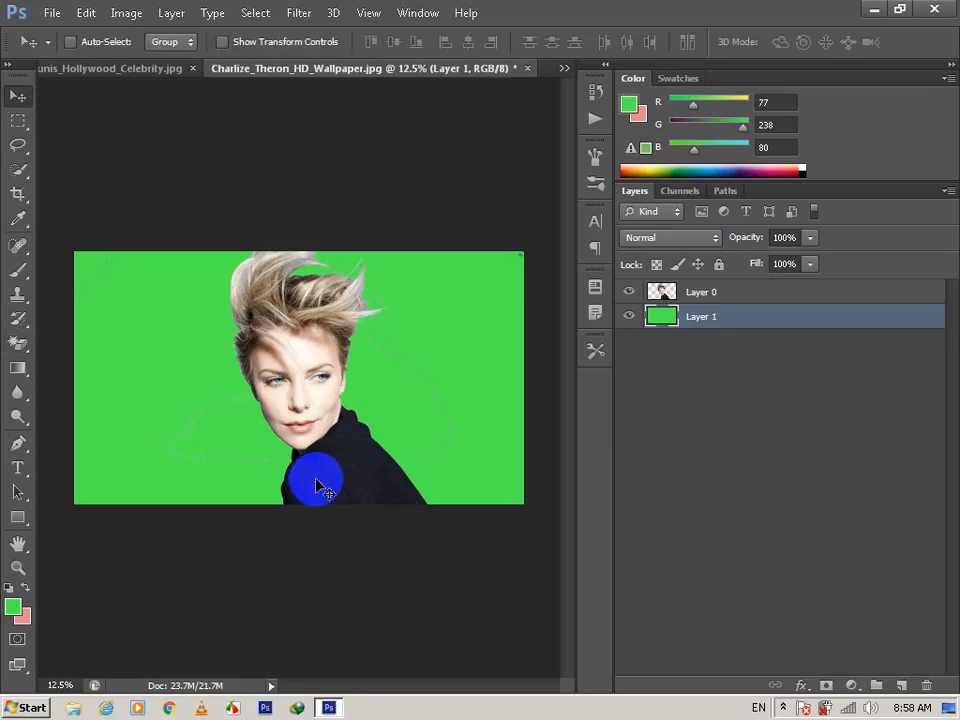
left_click_drag(316, 479, 318, 418)
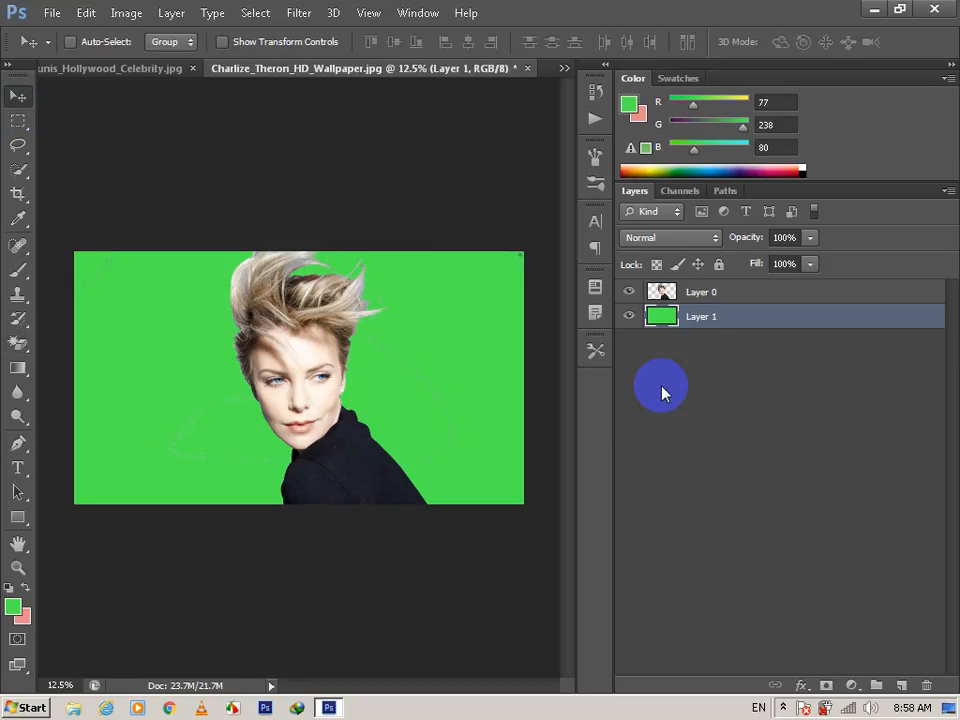
- Shift the cut-out portrait on Layer 0 a little to the left over the green backdrop, then make Layer 1 active again
left_click(700, 291)
left_click_drag(381, 447, 334, 502)
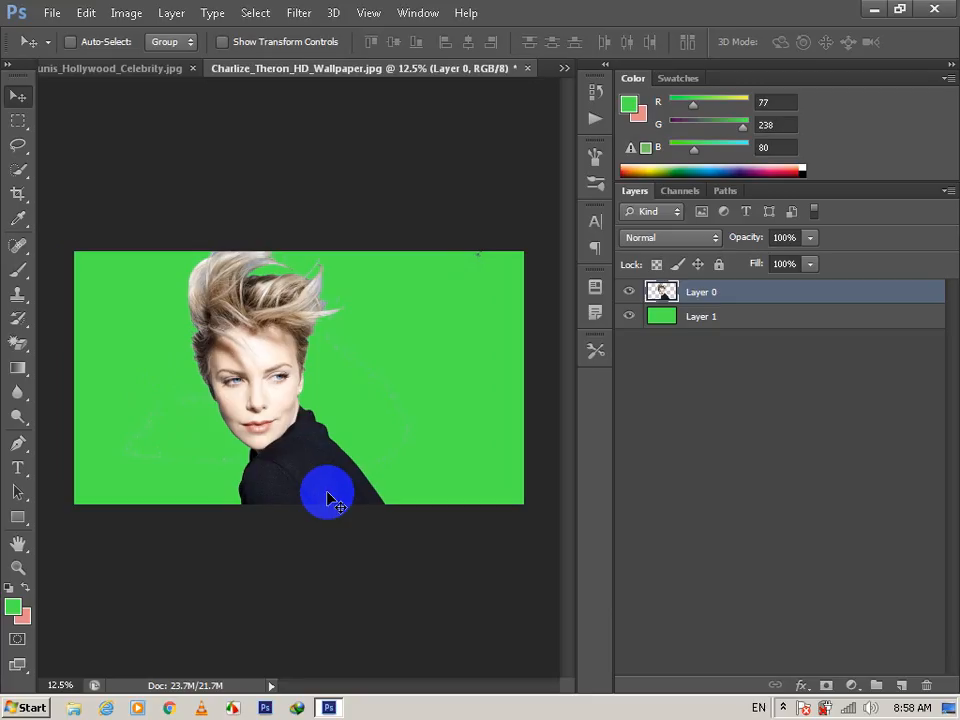
left_click(702, 318)
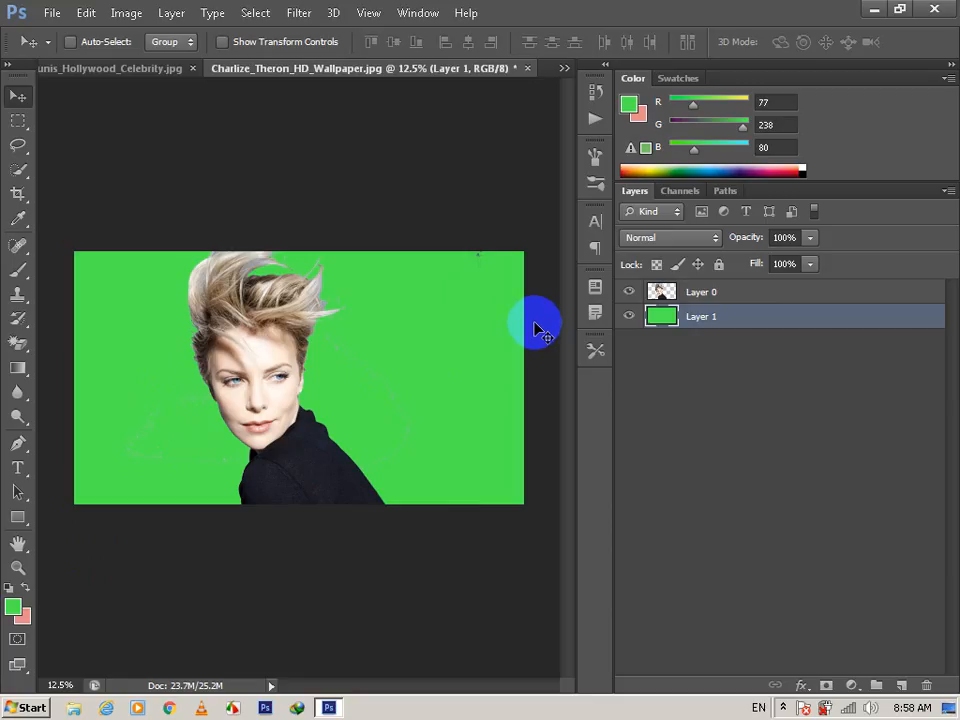
mouse_move(321, 465)
left_mouse_down()
mouse_move(340, 460)
mouse_move(320, 452)
mouse_move(322, 462)
left_mouse_up()
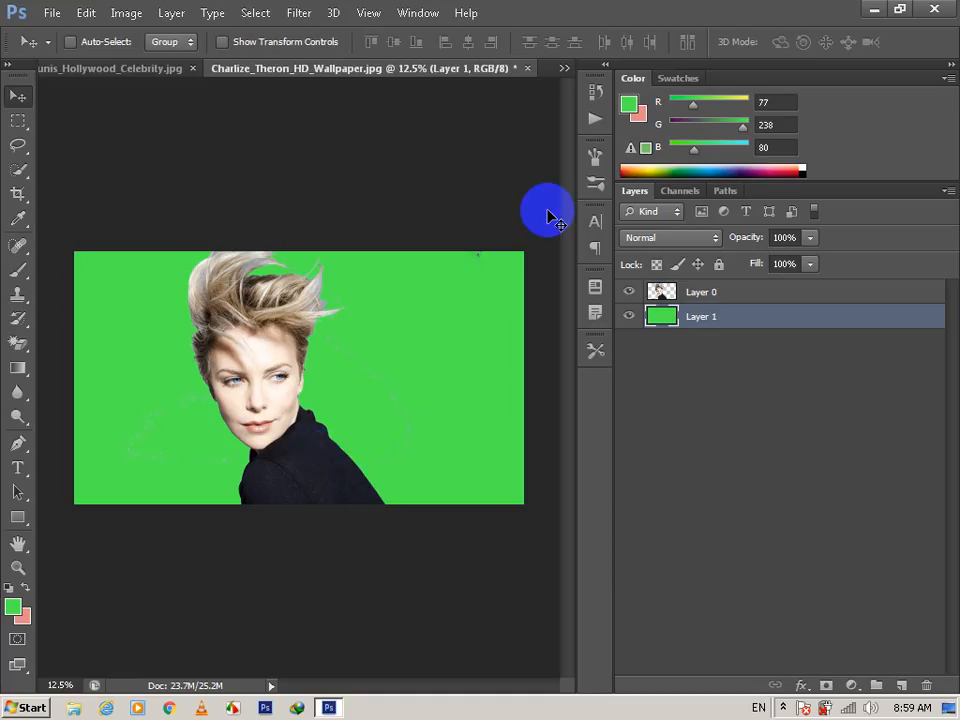
- Minimize the Photoshop window to show the desktop
left_click(870, 8)
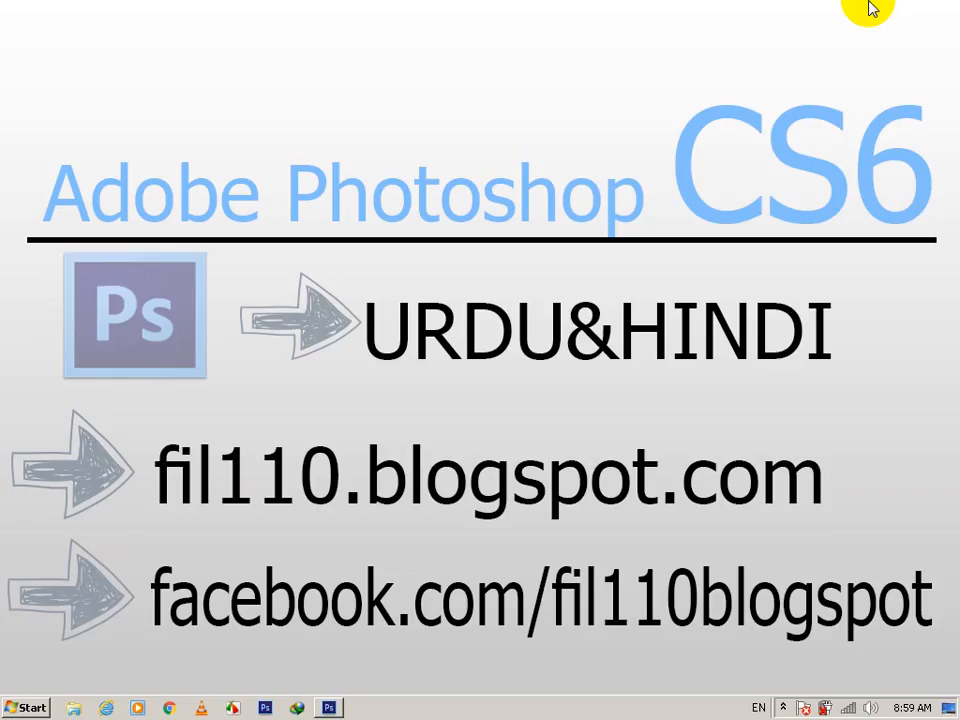